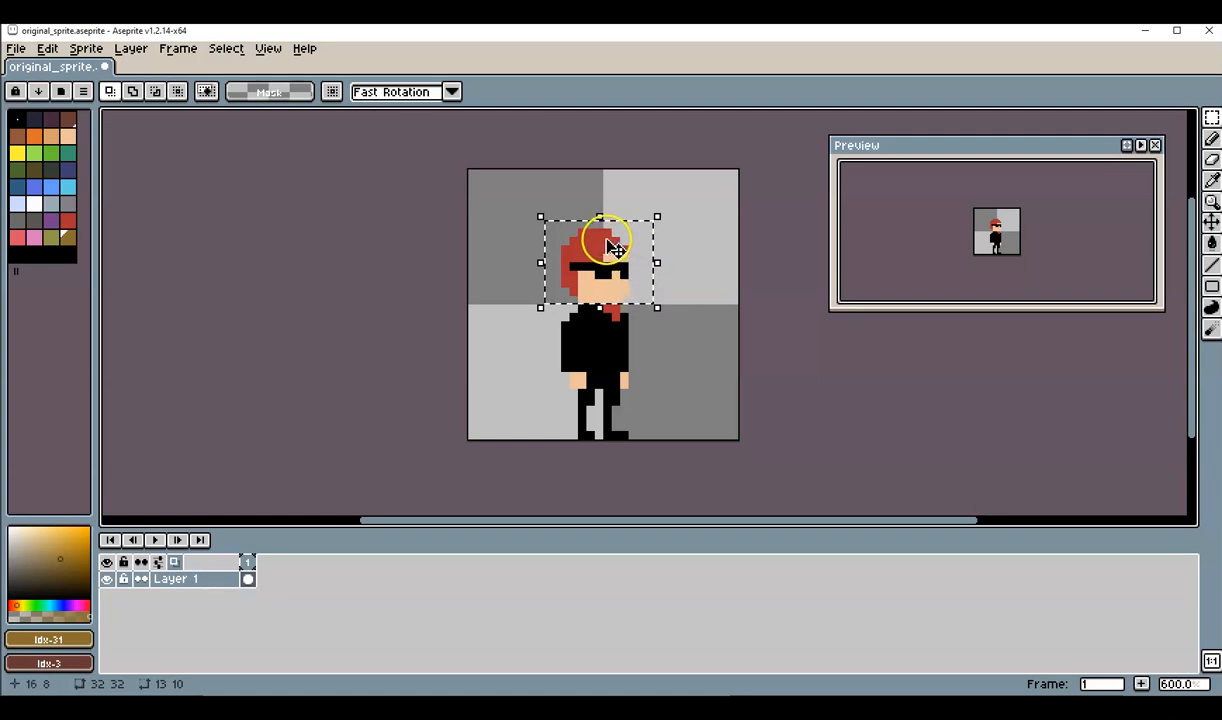
Step: Move the selected head down two pixels onto the body and deselect it
click(609, 249)
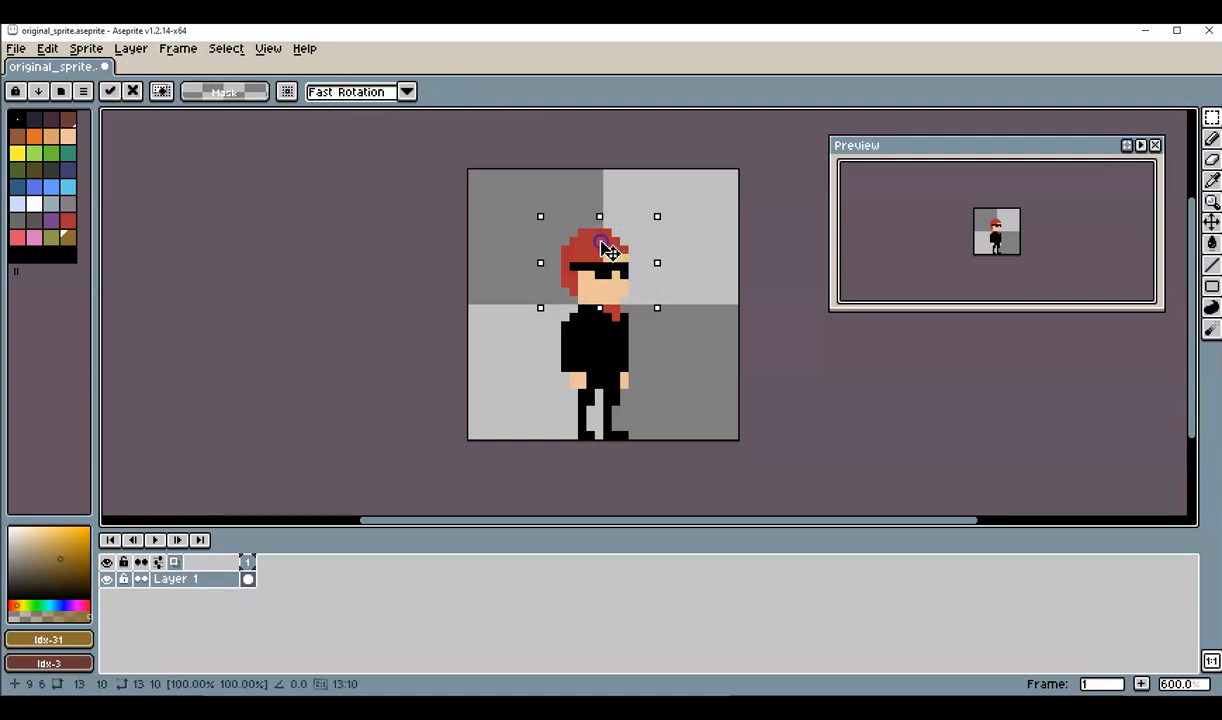
drag(601, 244, 609, 266)
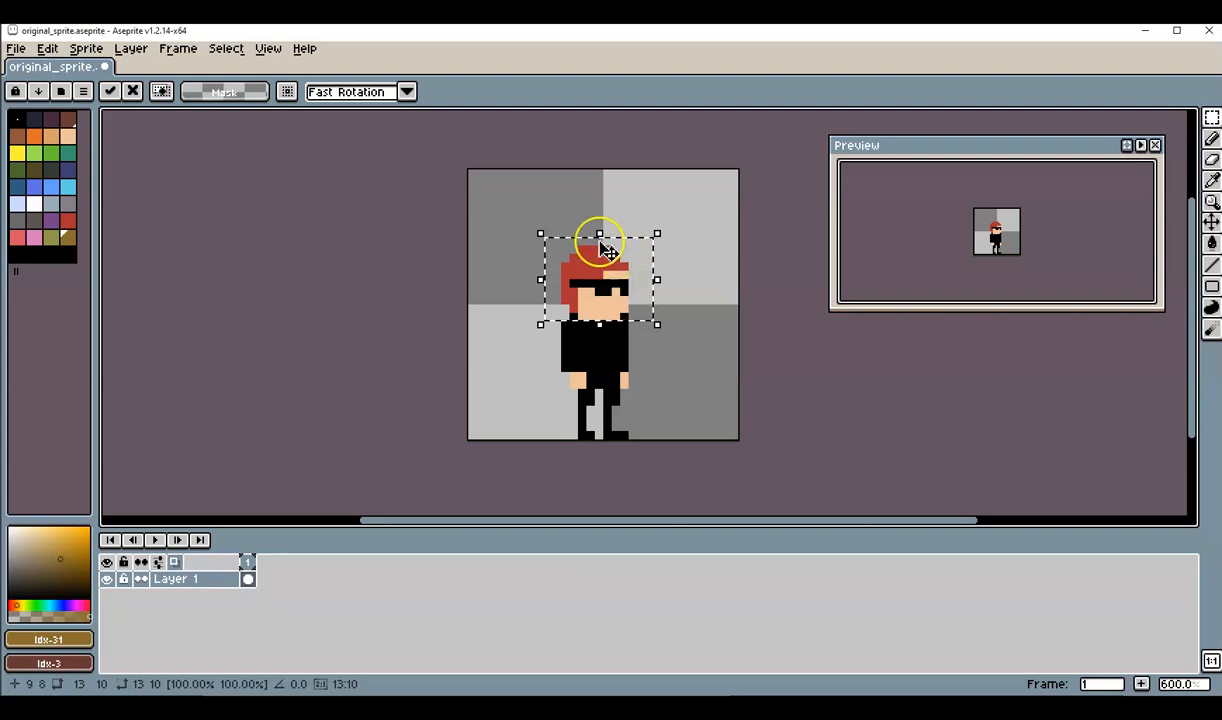
click(233, 57)
click(240, 82)
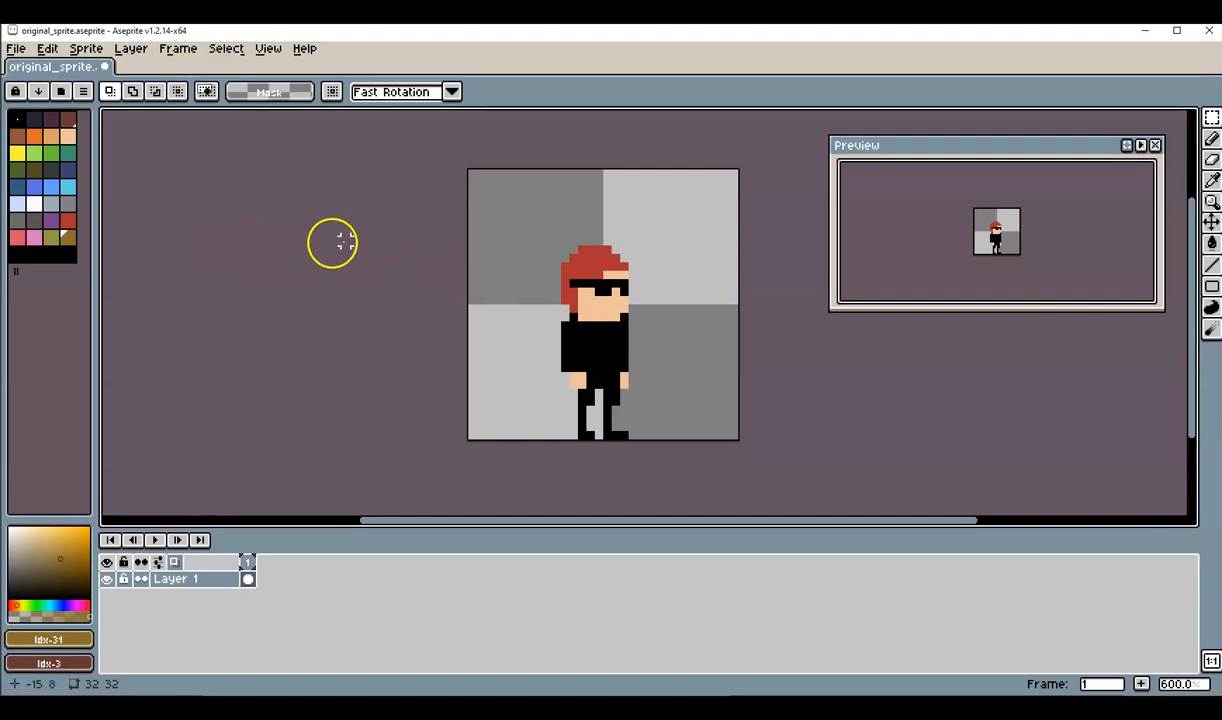
Step: Redraw the scarf below the chin in the hair's red with the Pencil and paint the back shoulder in the jacket's black
click(1211, 139)
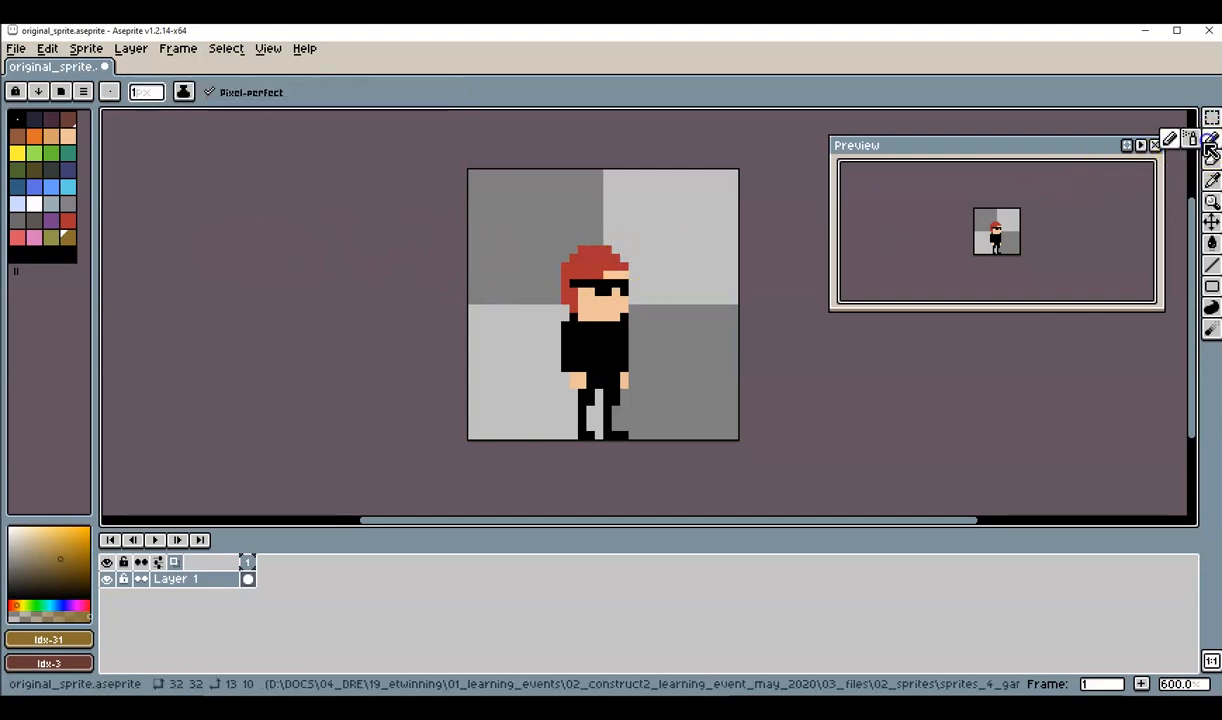
key(alt)
alt+click(597, 261)
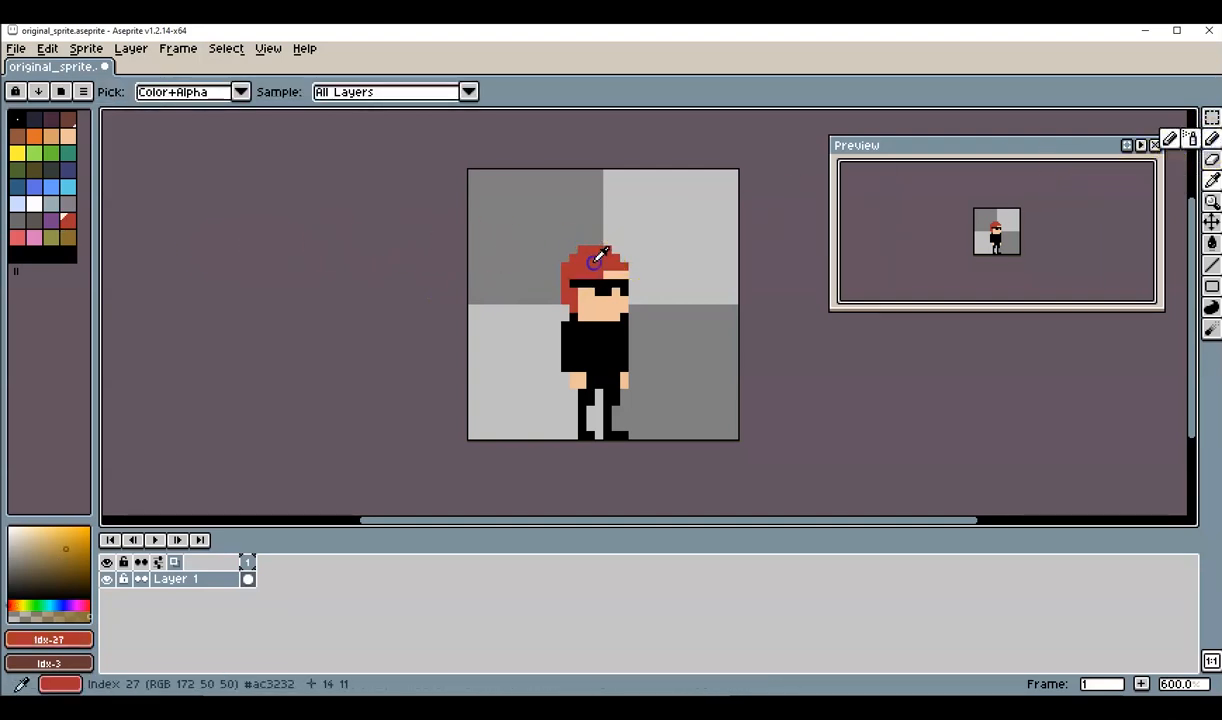
click(615, 326)
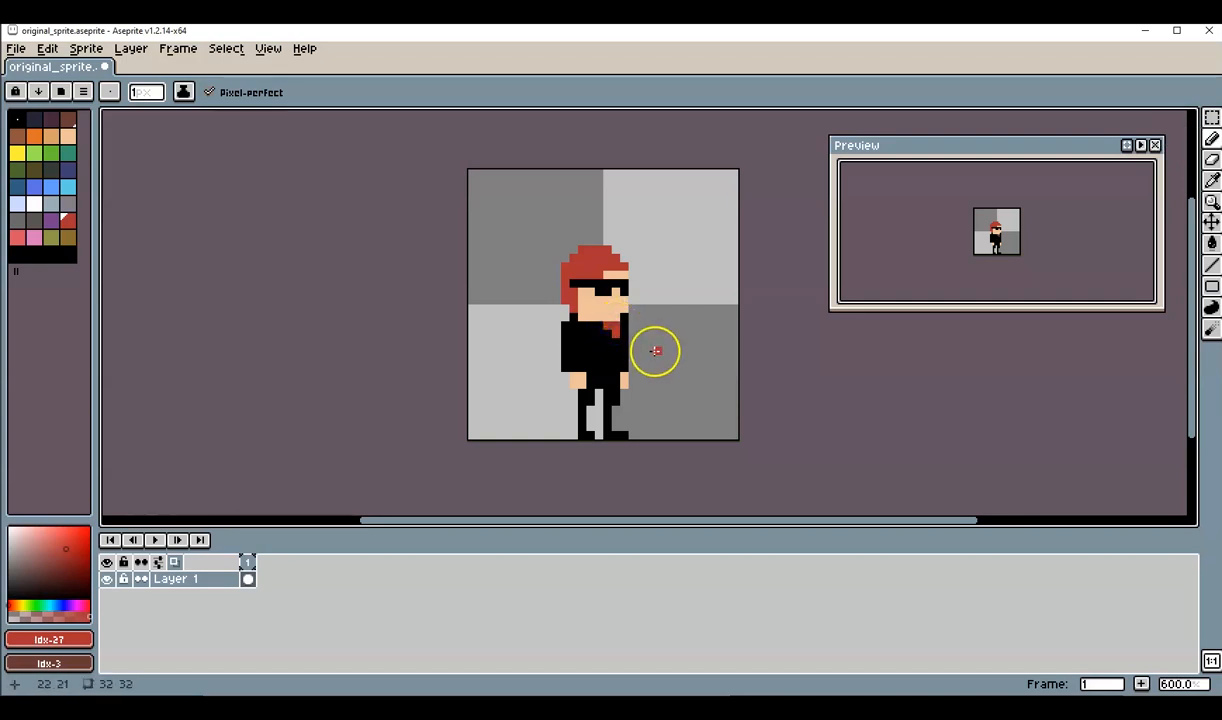
alt+click(574, 334)
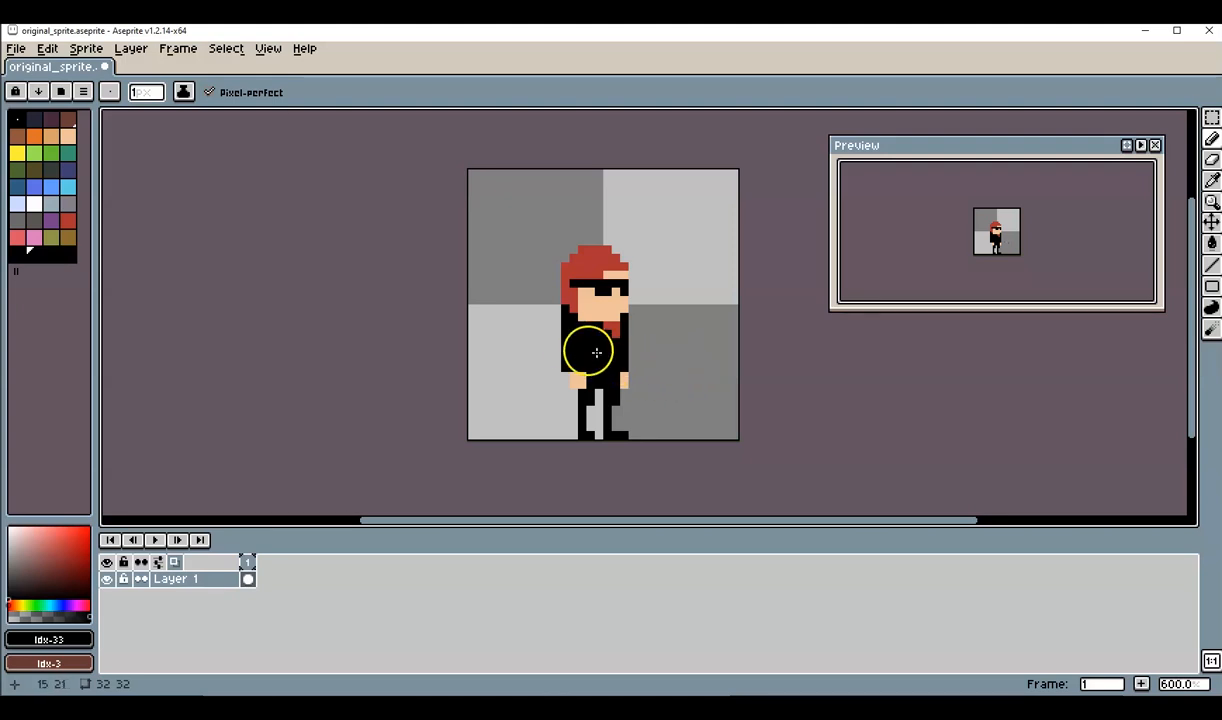
Step: Paint the rear hand in skin colour further behind the body and remove the old hand at the hip
alt+click(574, 377)
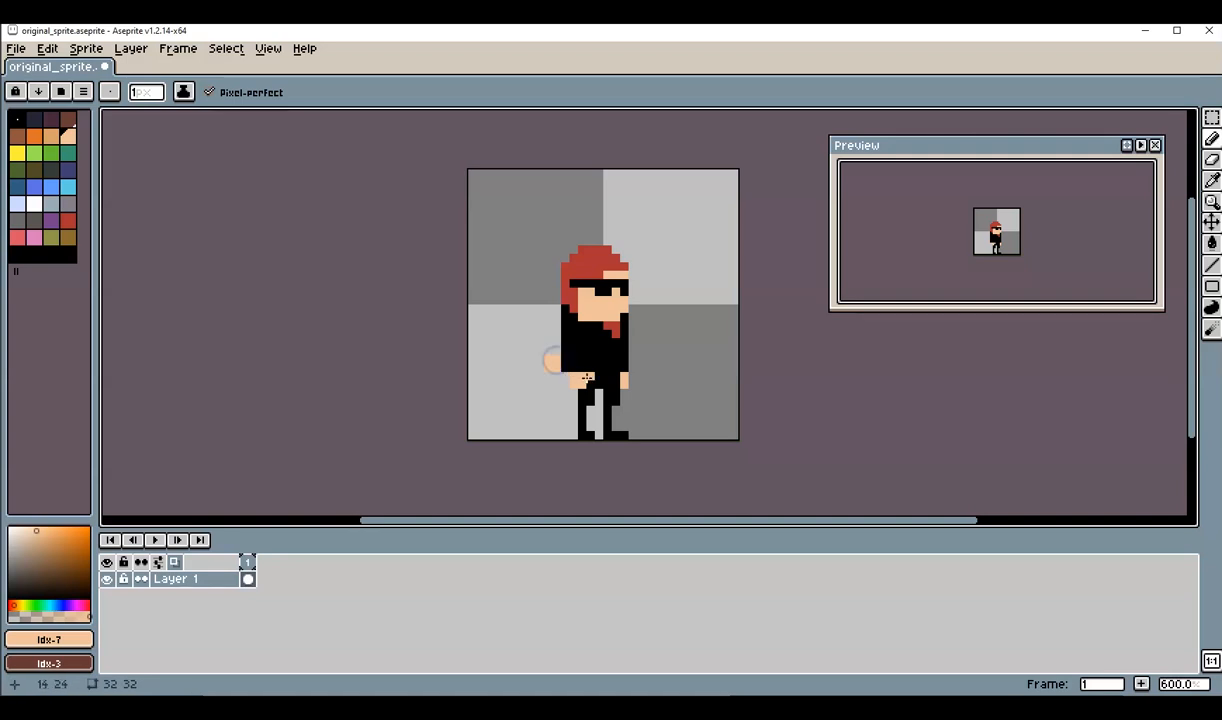
alt+click(583, 375)
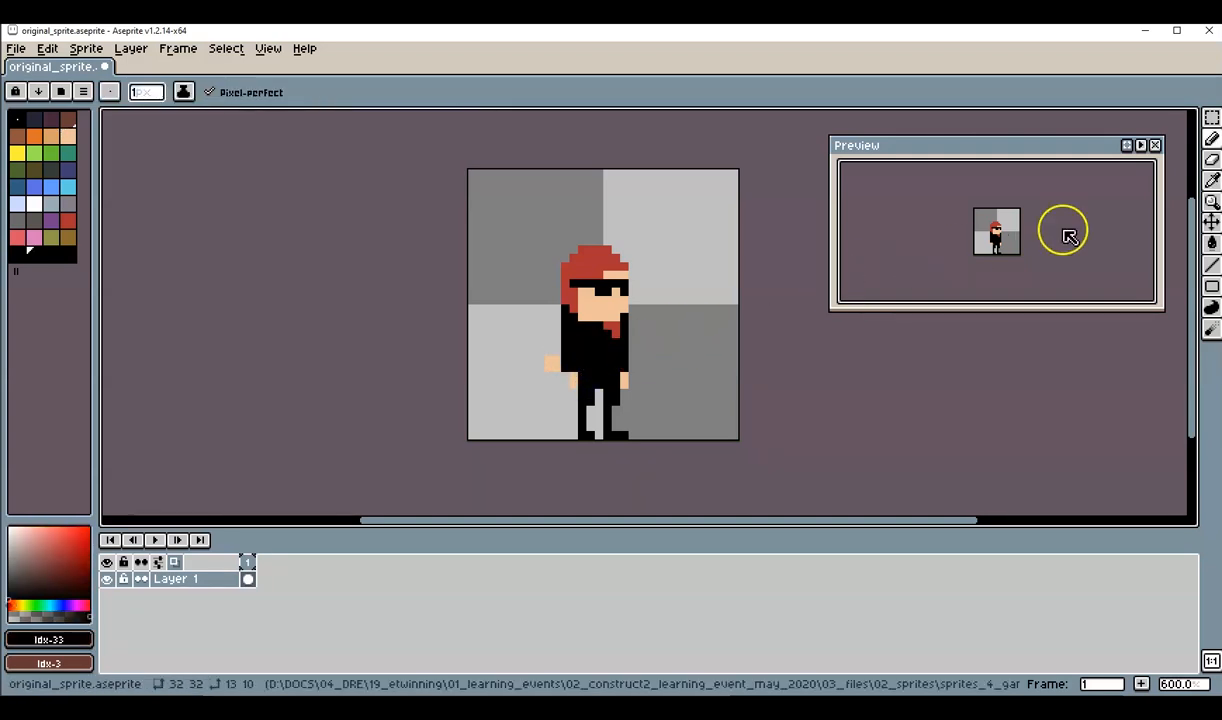
click(1210, 159)
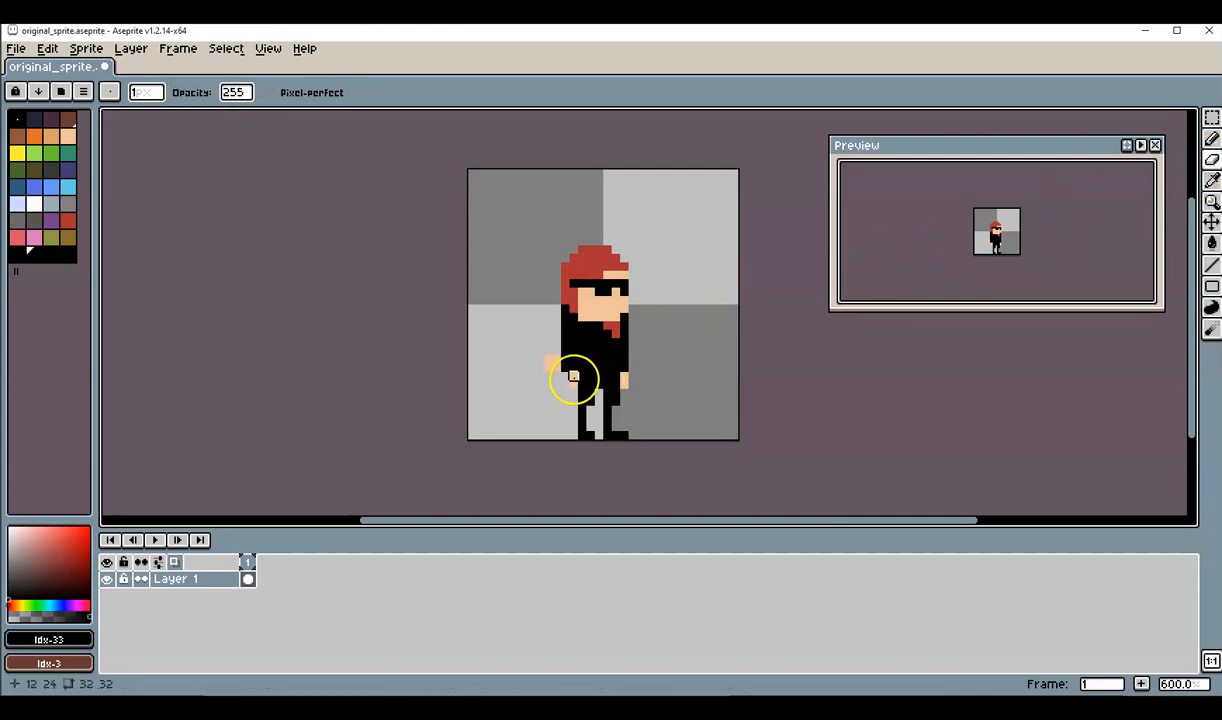
Step: Draw a black sleeve with the Pencil joining the rear hand to the back shoulder
click(1211, 138)
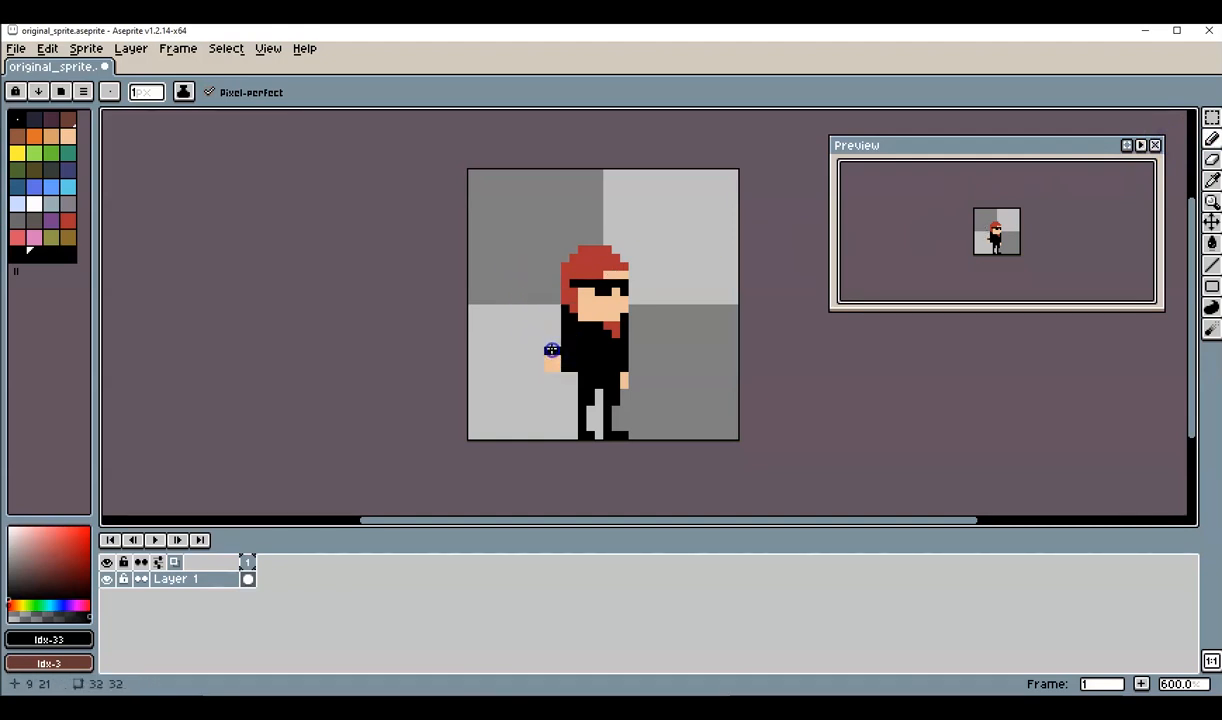
drag(550, 341, 555, 342)
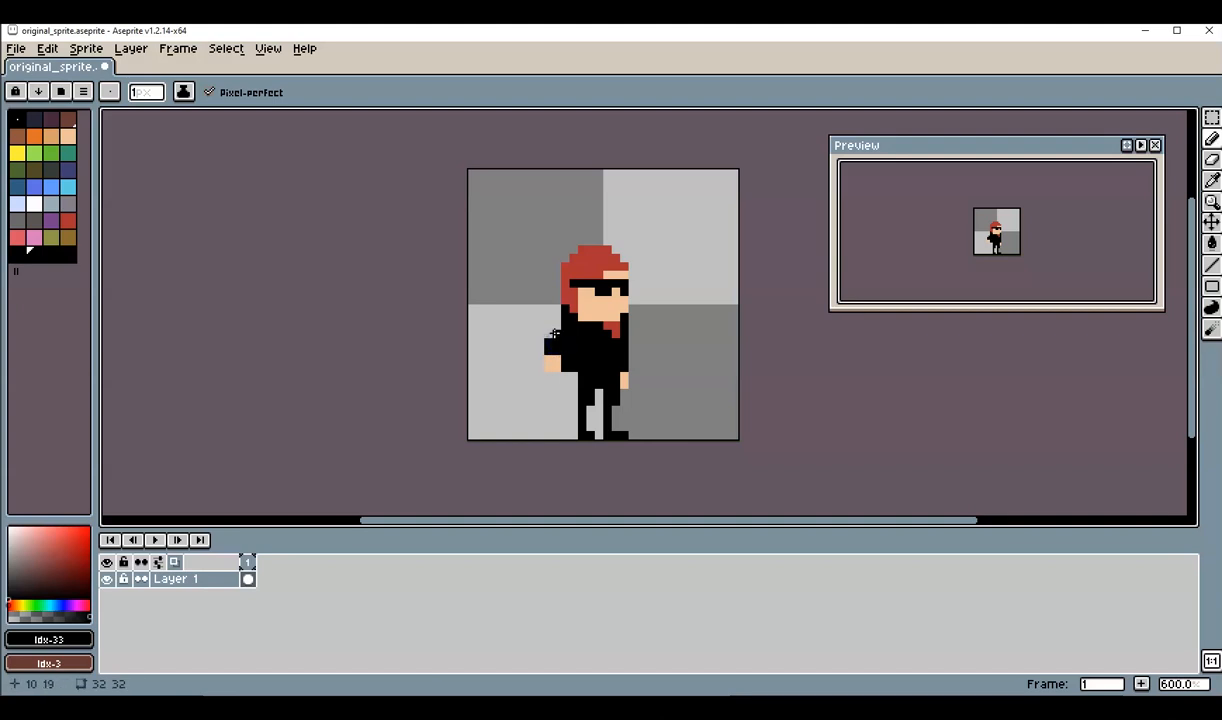
click(553, 336)
Step: Erase the front arm and its hand along the character's front edge
click(631, 369)
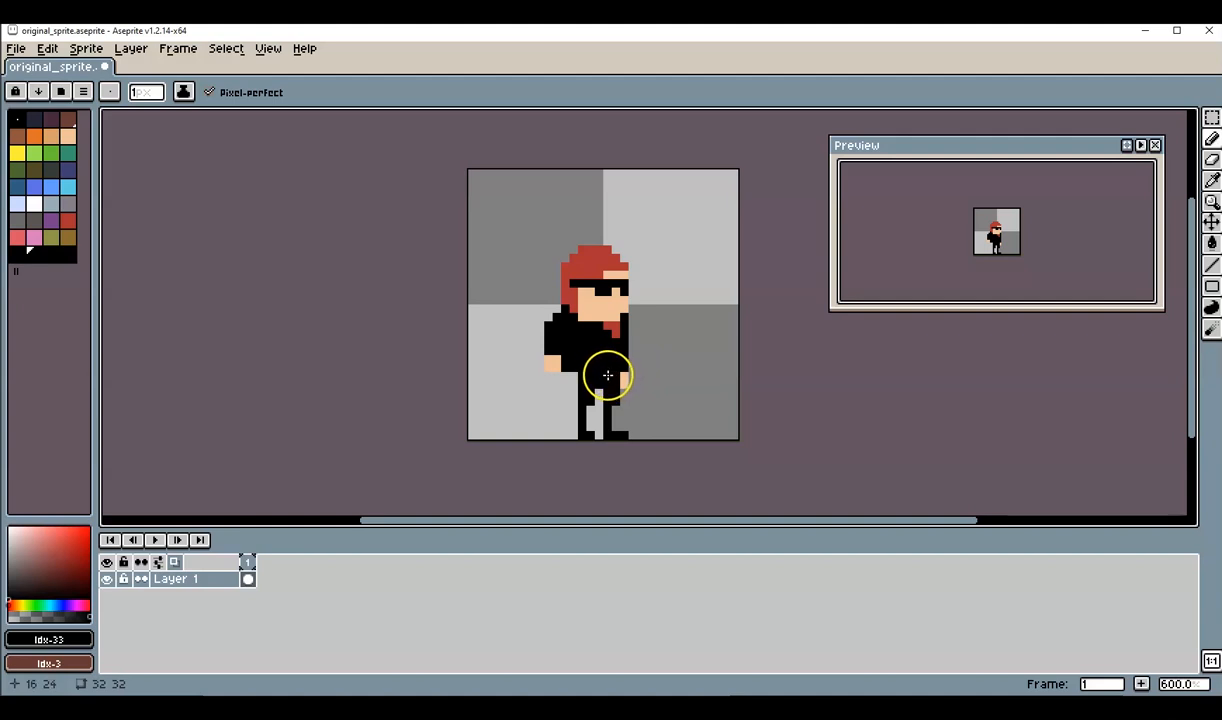
click(623, 320)
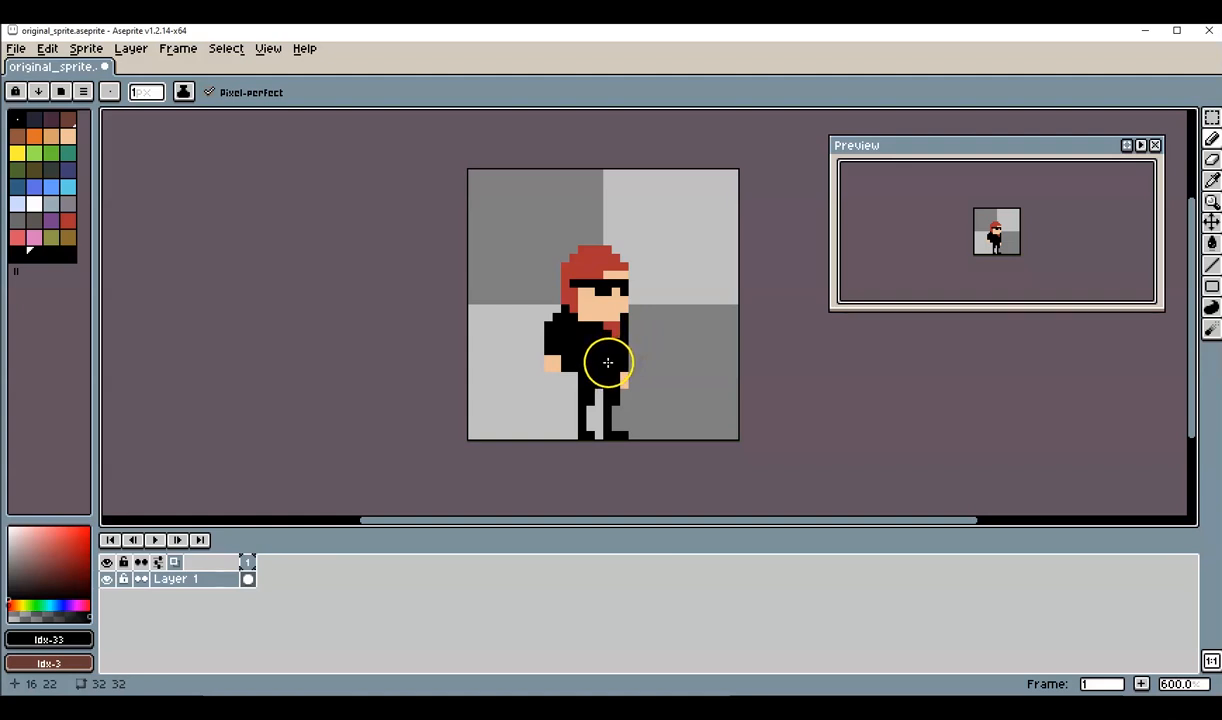
drag(602, 351, 624, 371)
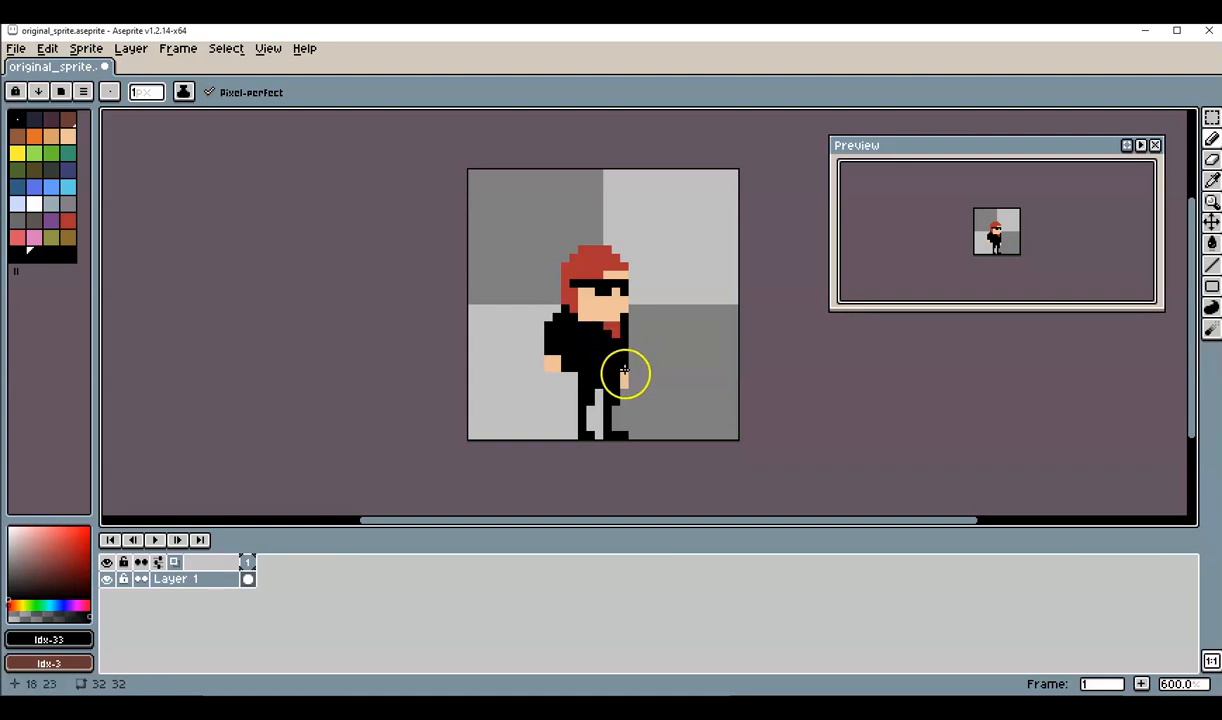
click(1208, 181)
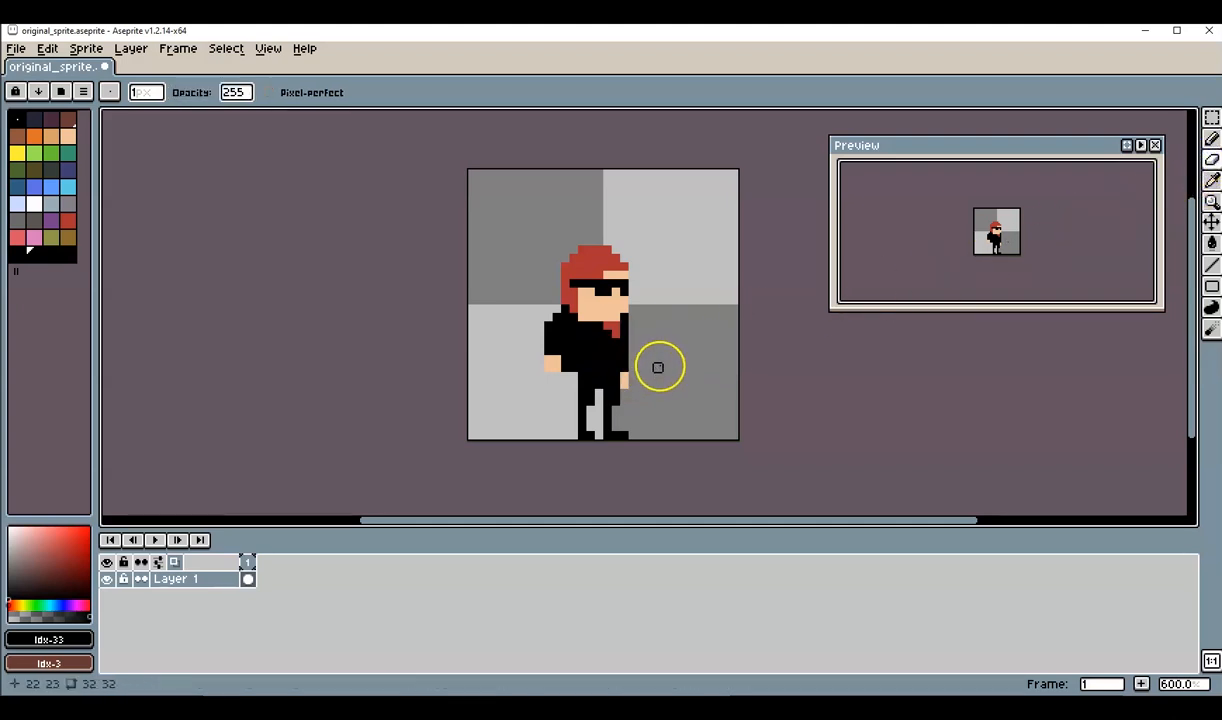
click(627, 376)
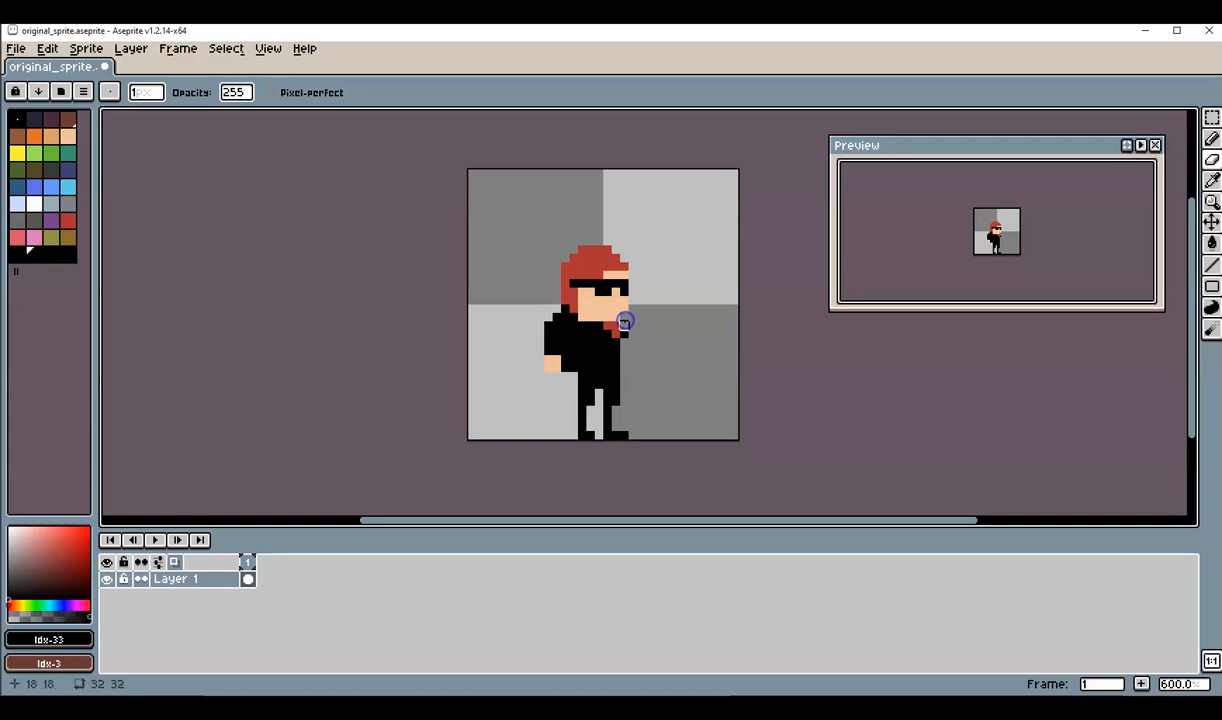
click(711, 350)
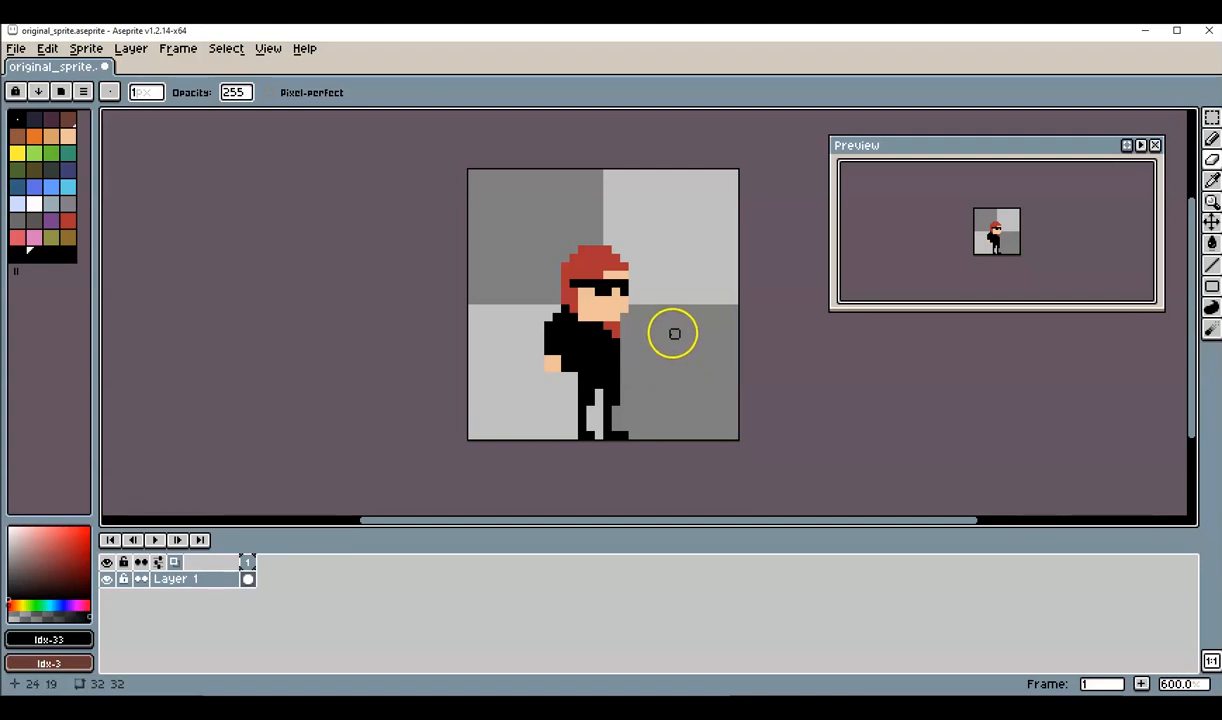
Step: Paint a small front hand in the rear hand's skin colour at the front edge of the torso
click(1211, 138)
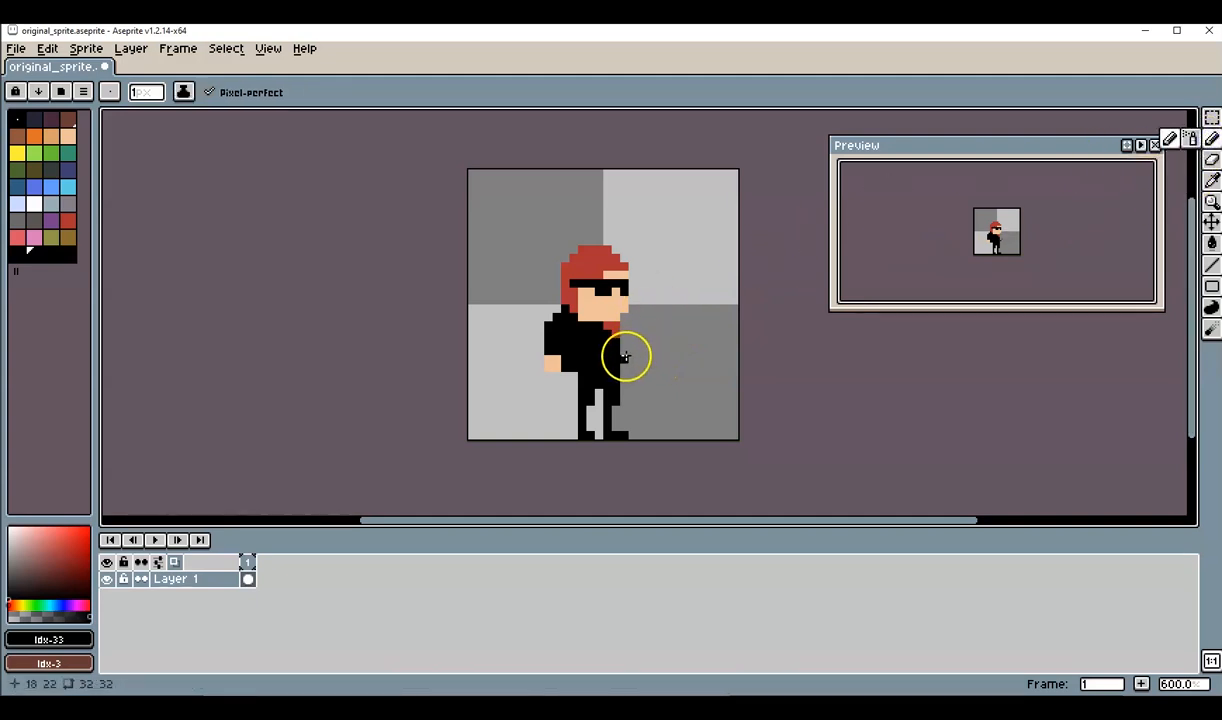
alt+click(552, 362)
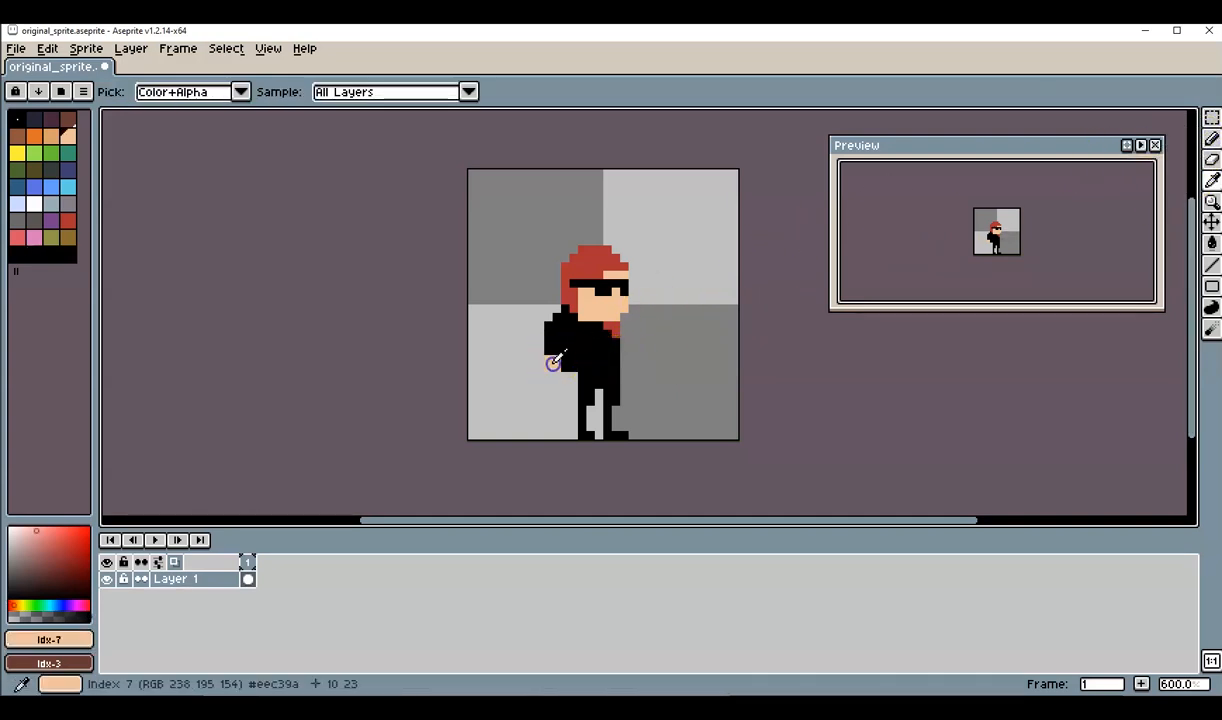
click(625, 354)
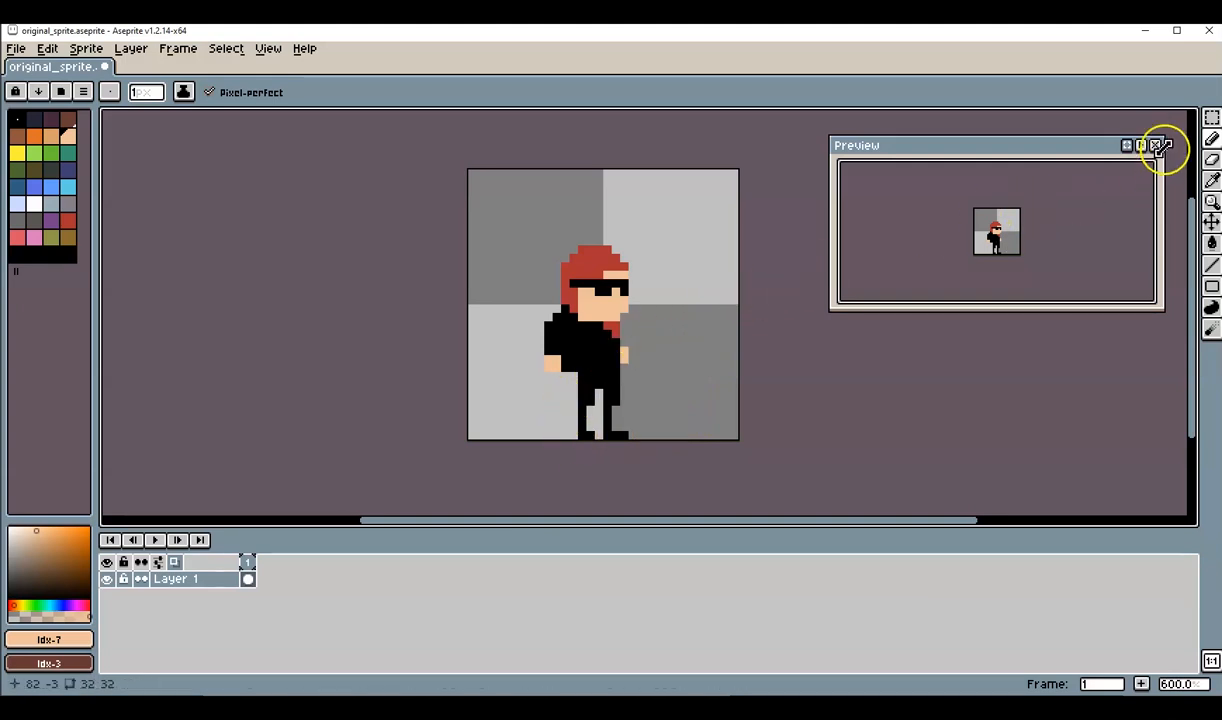
Step: Select the head and torso, move them down one pixel over the legs, and deselect
click(1212, 120)
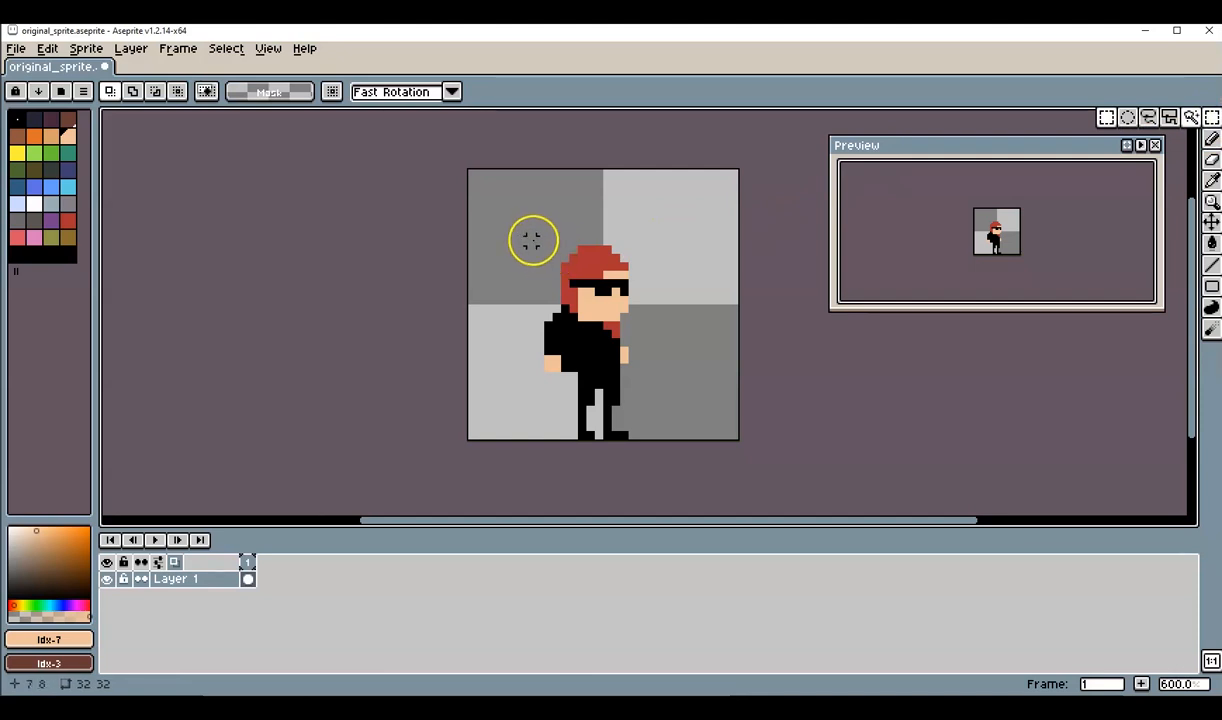
drag(531, 240, 642, 370)
drag(620, 292, 610, 285)
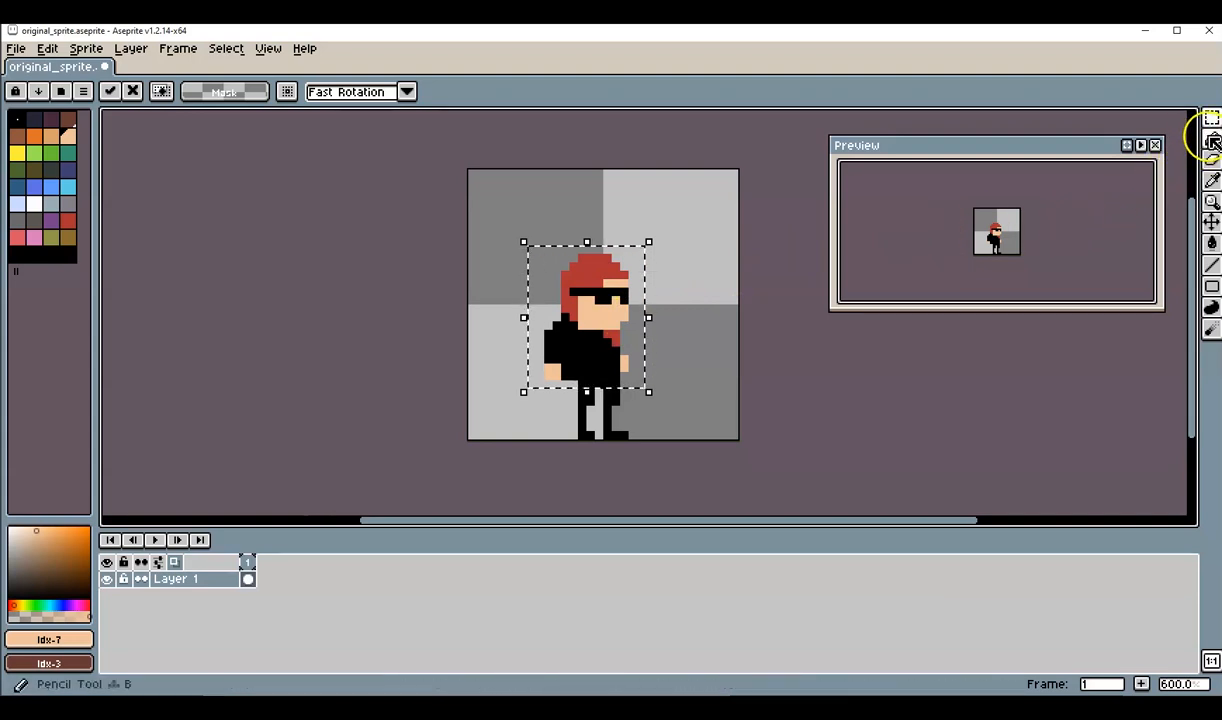
key(b)
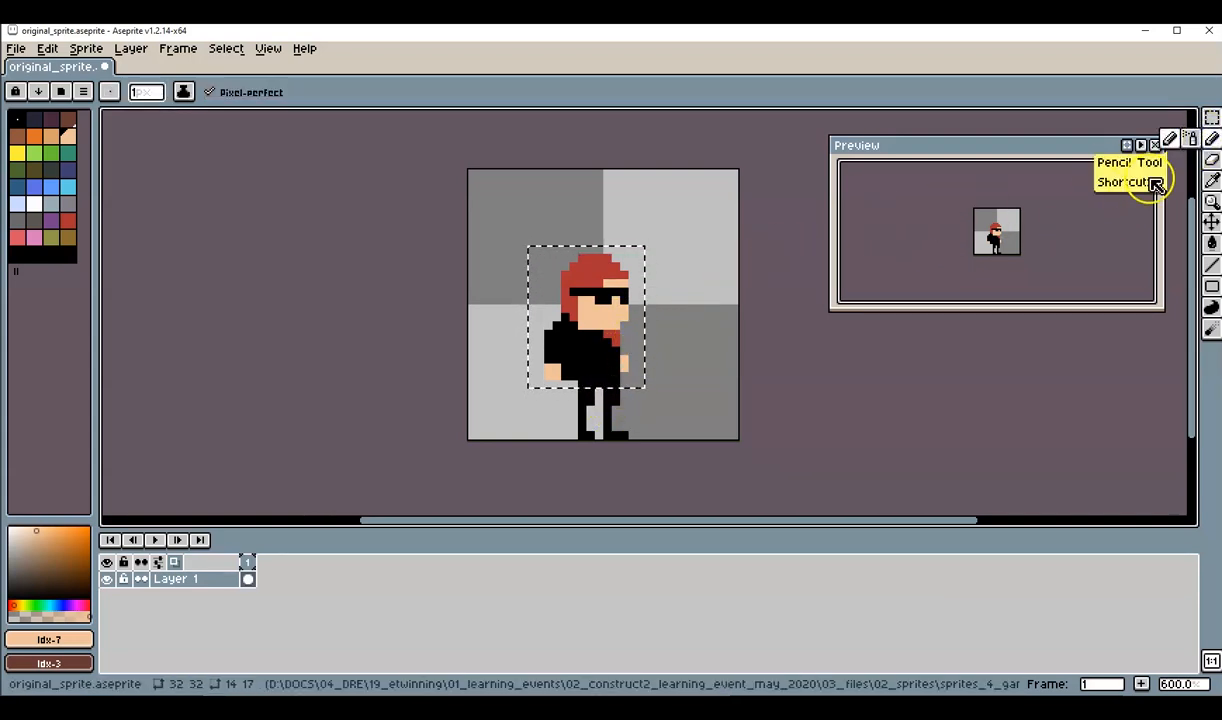
click(228, 48)
click(243, 86)
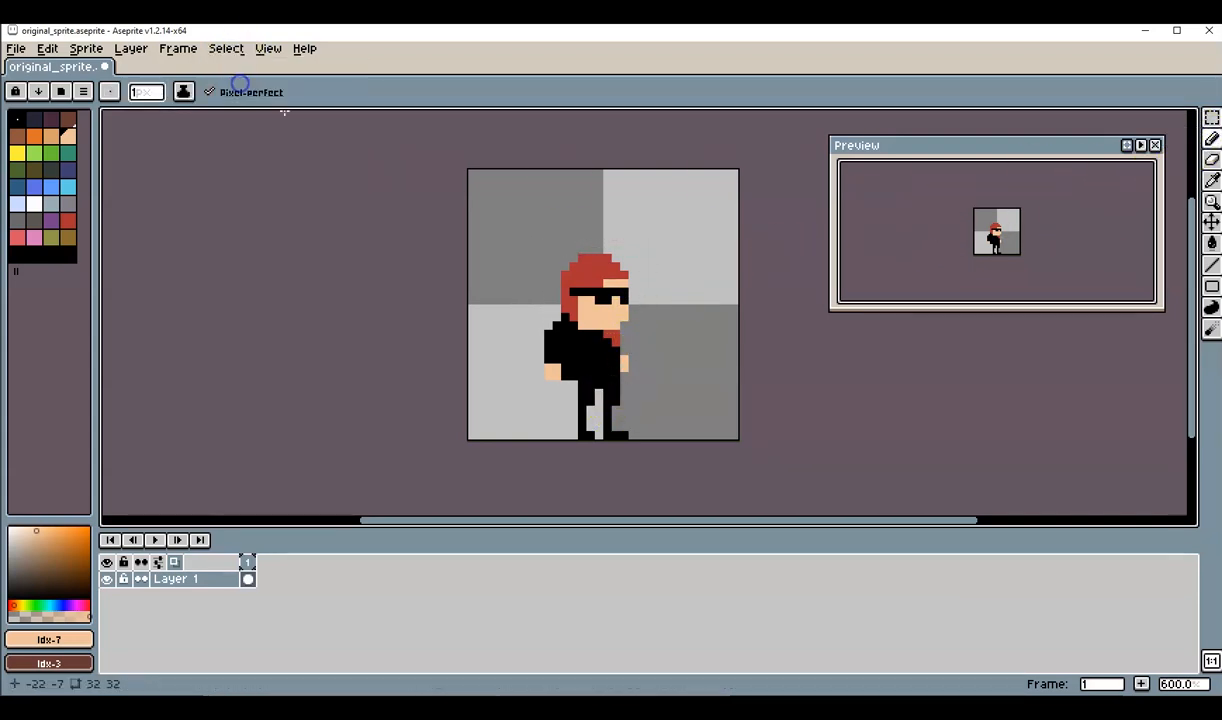
Step: Thicken the upper legs with black sampled from the jacket and fill the top of the gap between them
alt+click(584, 364)
click(592, 408)
click(619, 410)
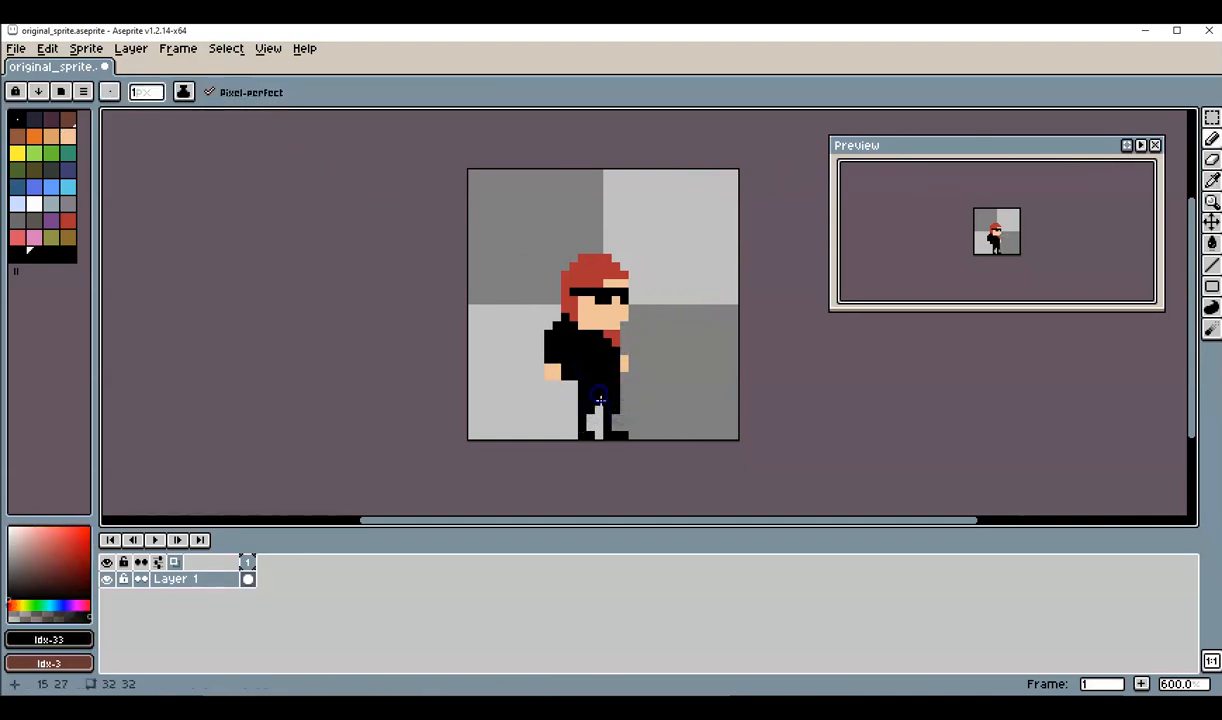
click(718, 367)
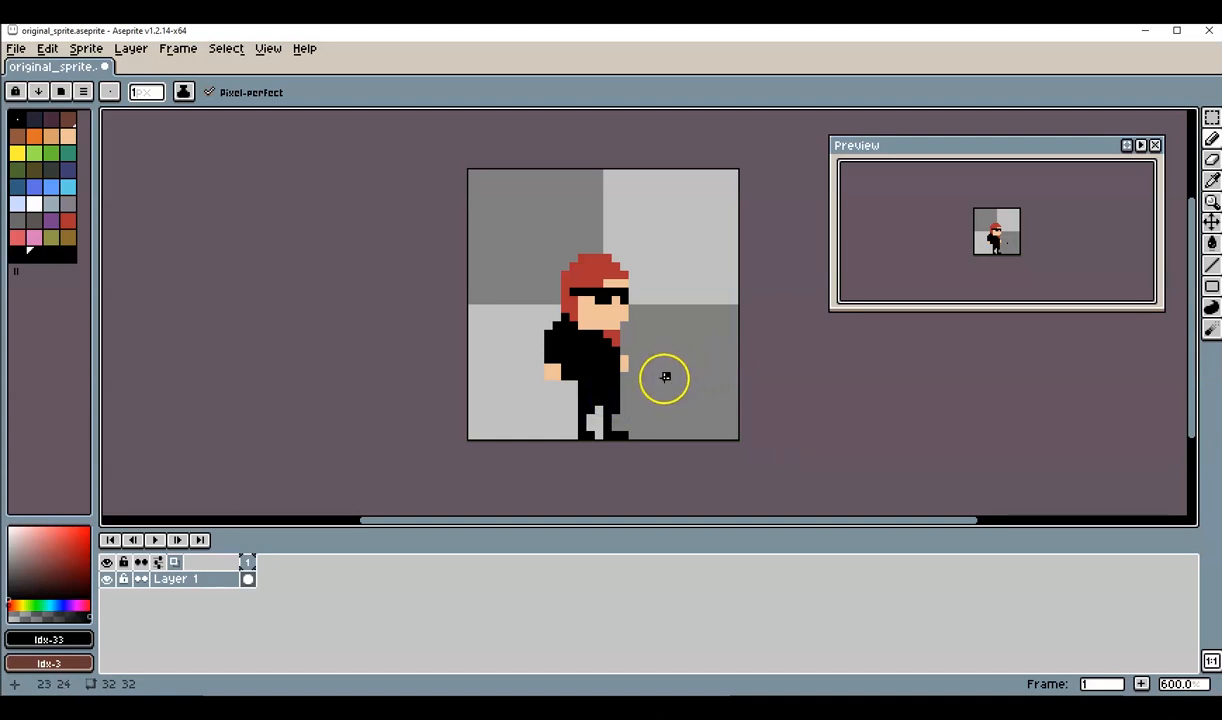
Step: Lengthen the rear sleeve by one pixel in black and repaint the hand in skin colour just below it
click(556, 367)
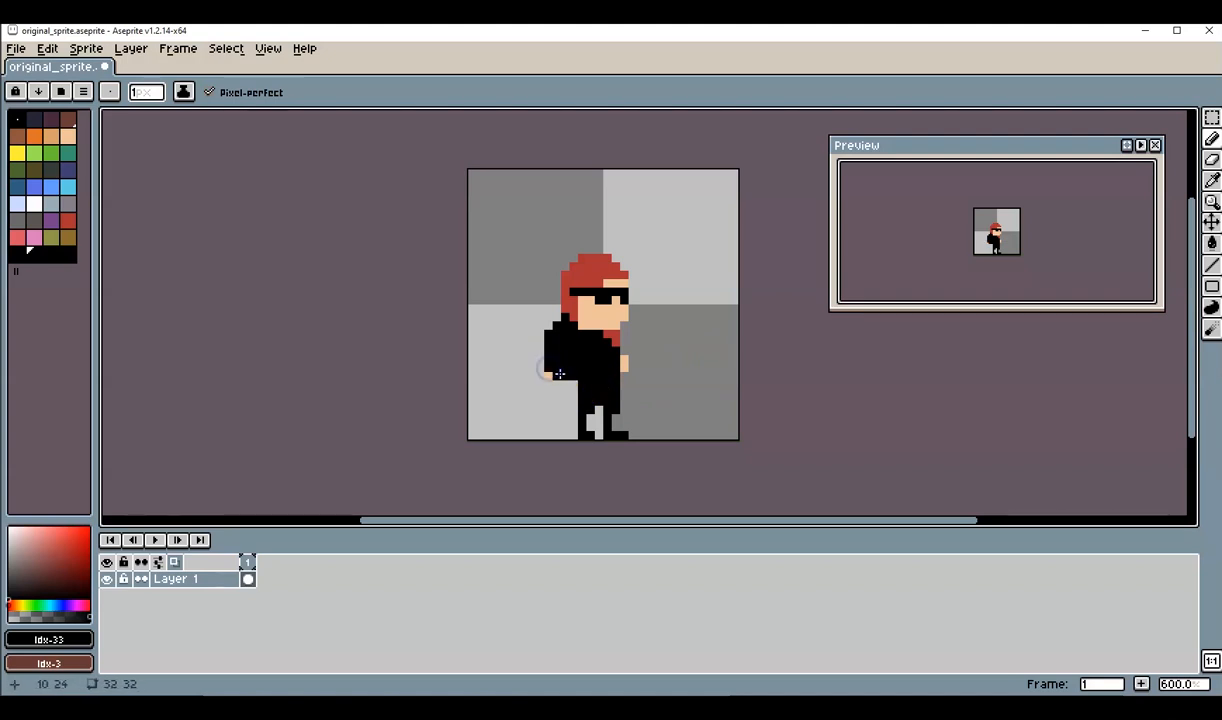
alt+click(559, 375)
click(550, 383)
click(559, 385)
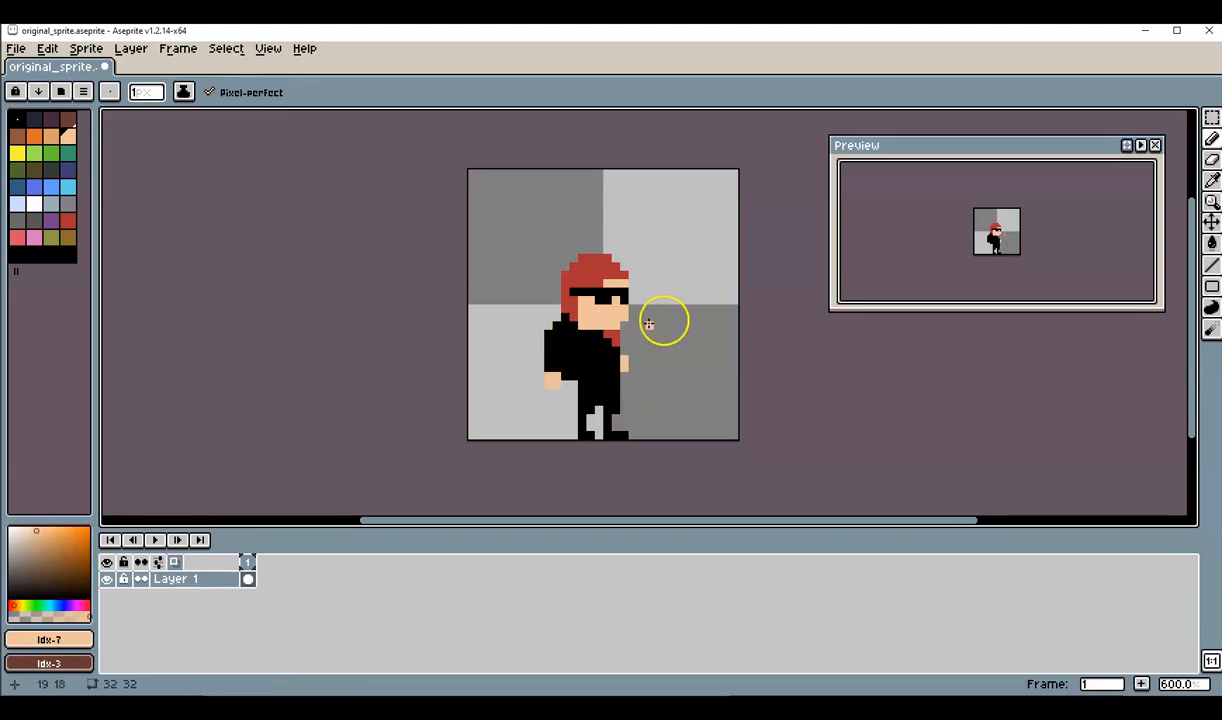
Step: Erase the outer corner of the rear shoulder and add black at the jacket's lower back edge beside the hand
click(1211, 158)
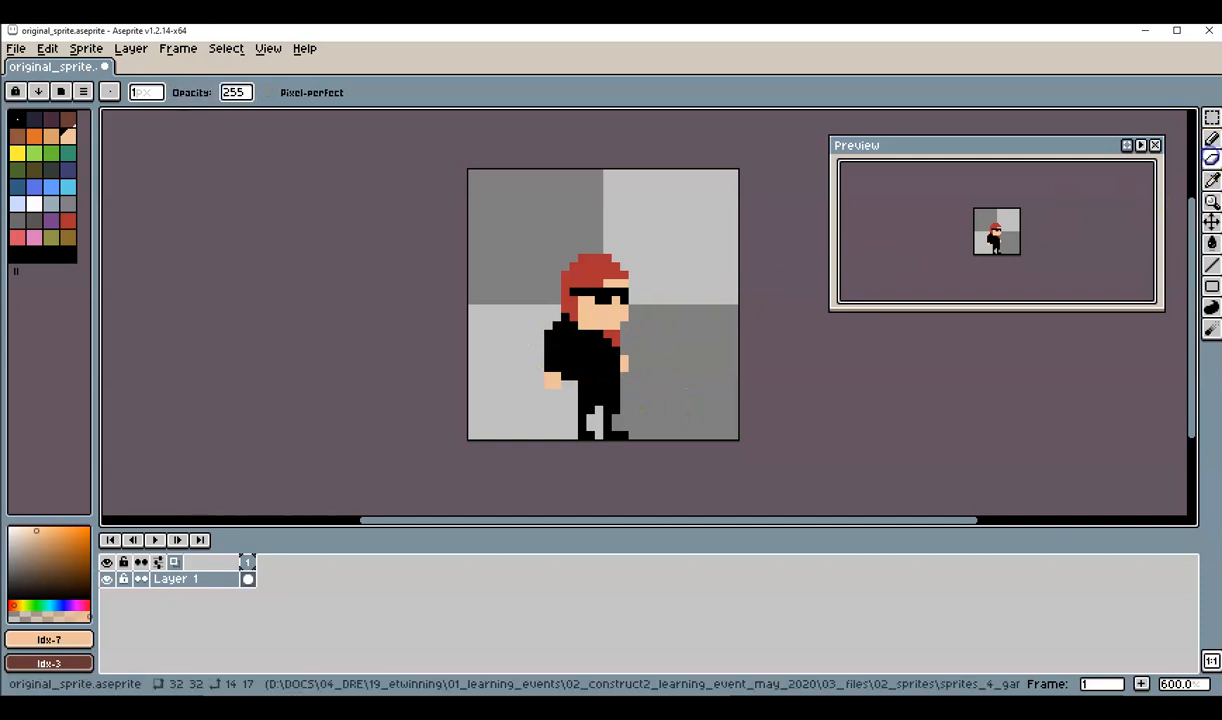
click(557, 334)
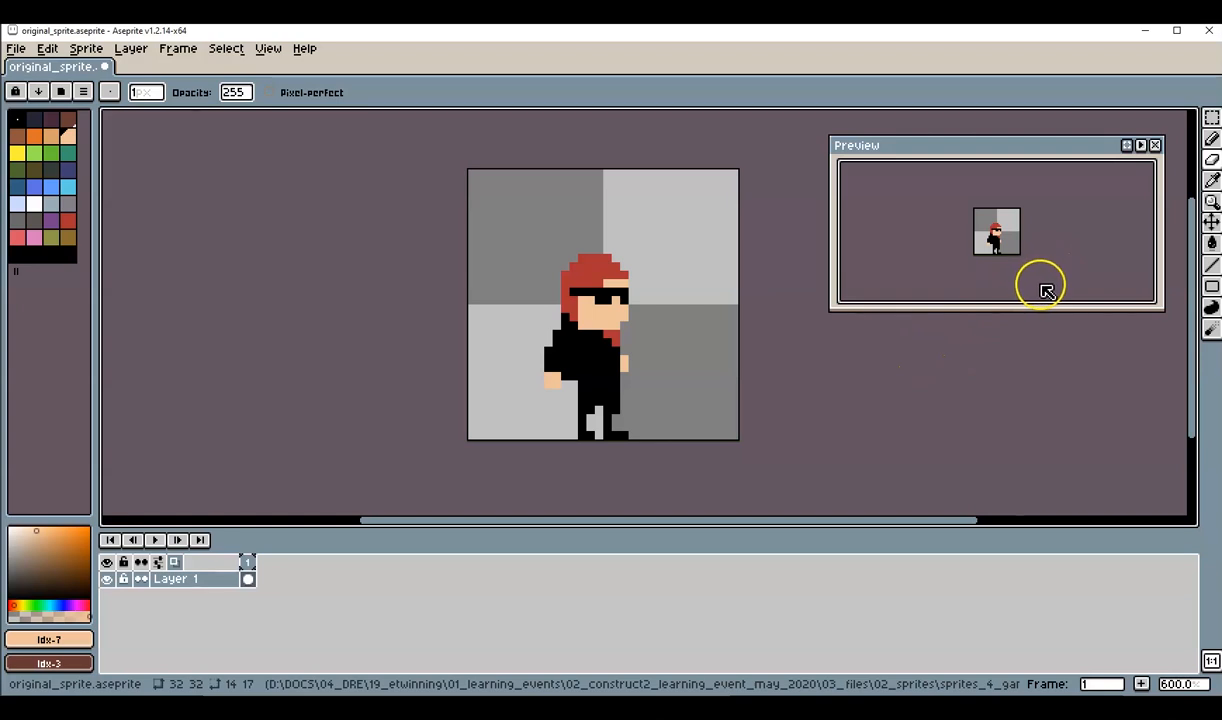
click(1211, 139)
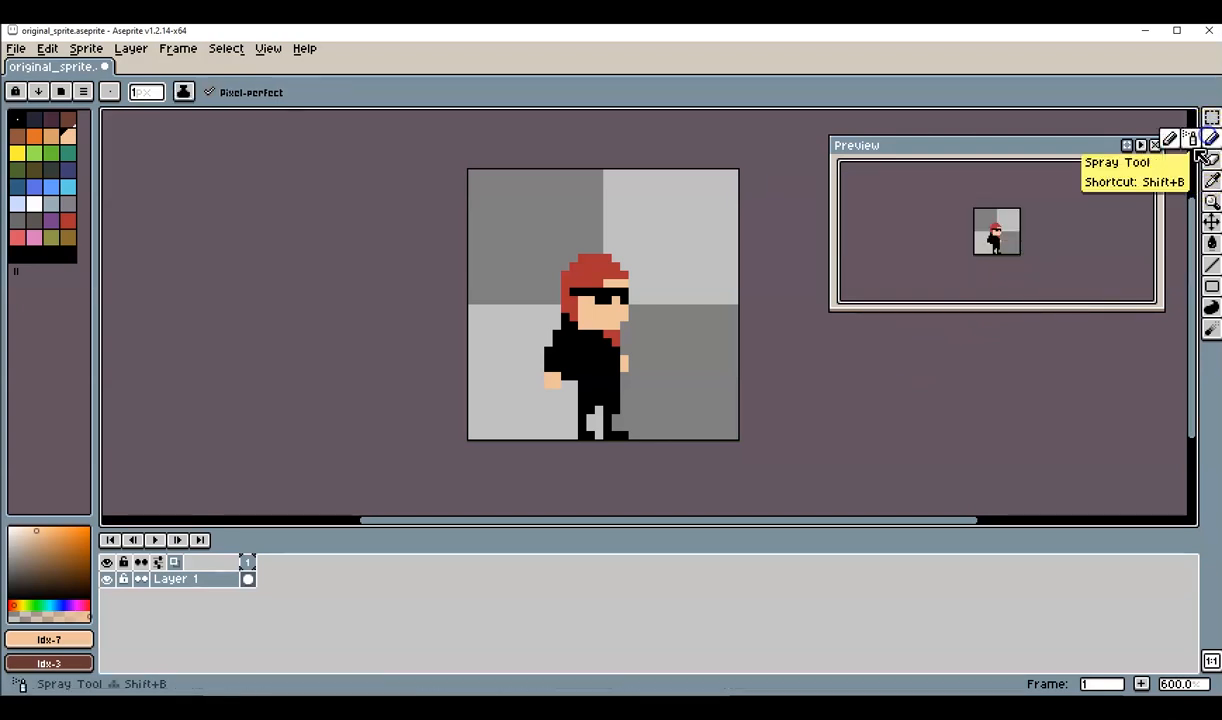
alt+click(584, 381)
click(648, 400)
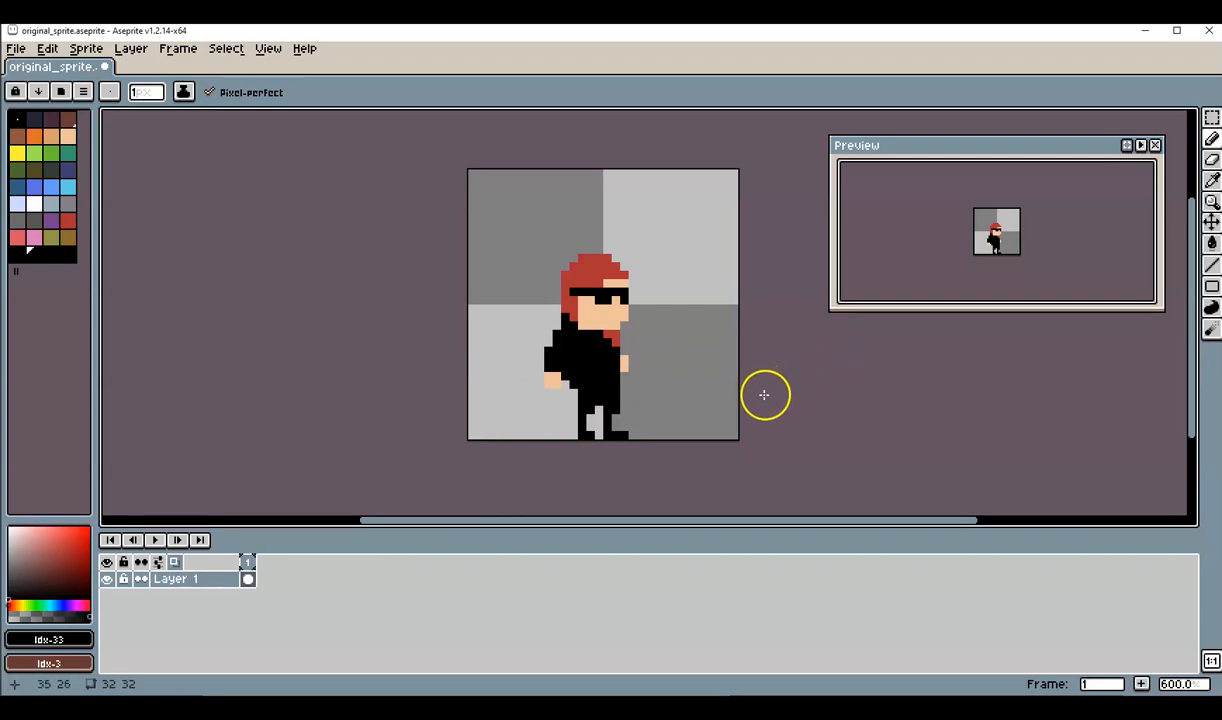
Step: Duplicate frame 1 of Layer 1 as a new frame 2
click(252, 579)
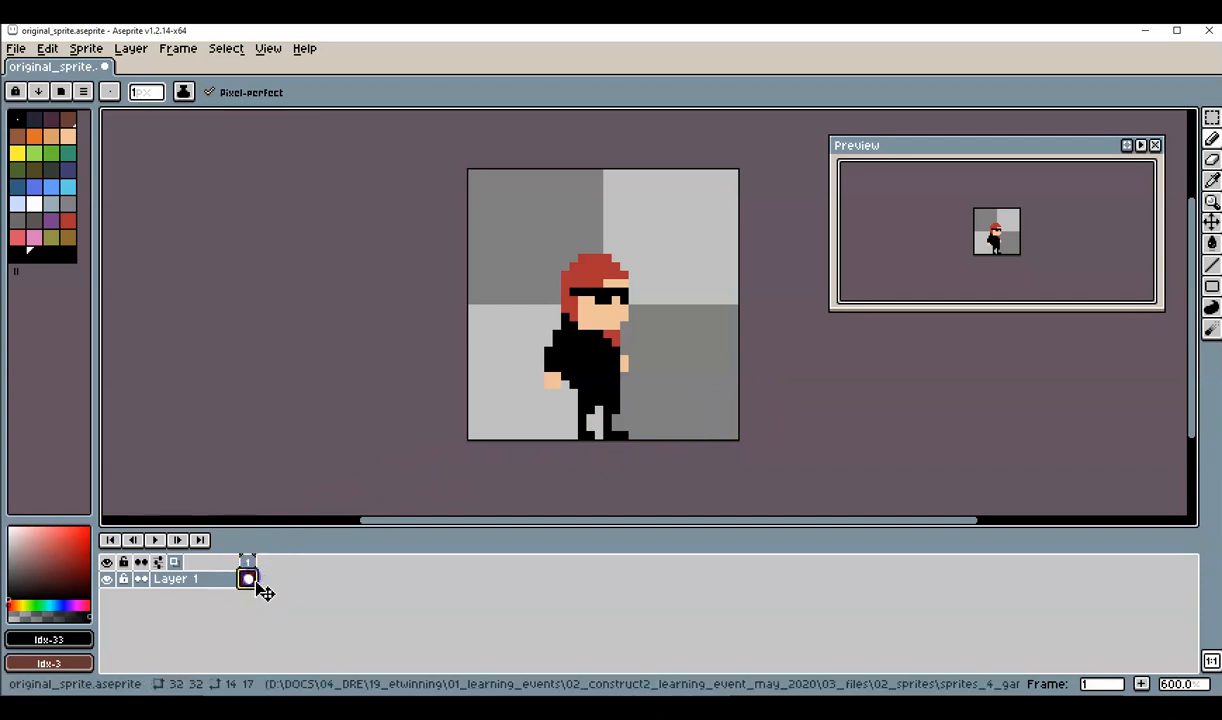
drag(259, 577, 268, 580)
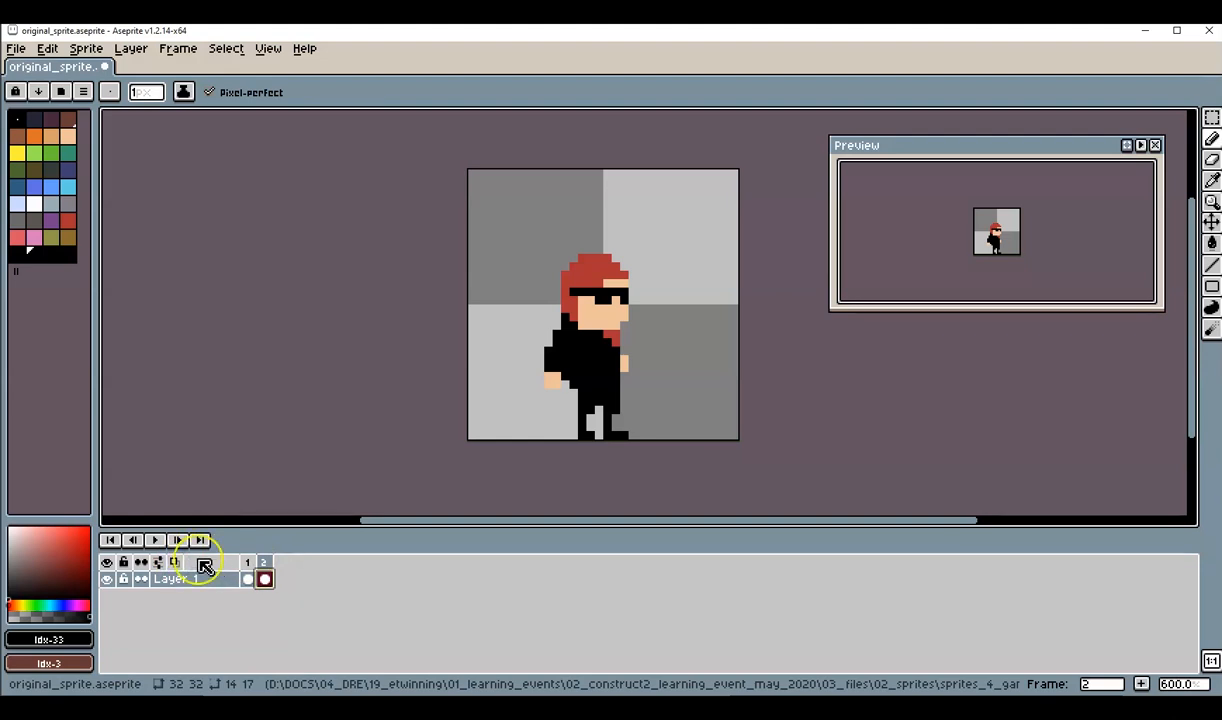
Step: Turn on onion skinning with the Red/Blue Tint option so neighbouring frames show behind the sprite
click(157, 562)
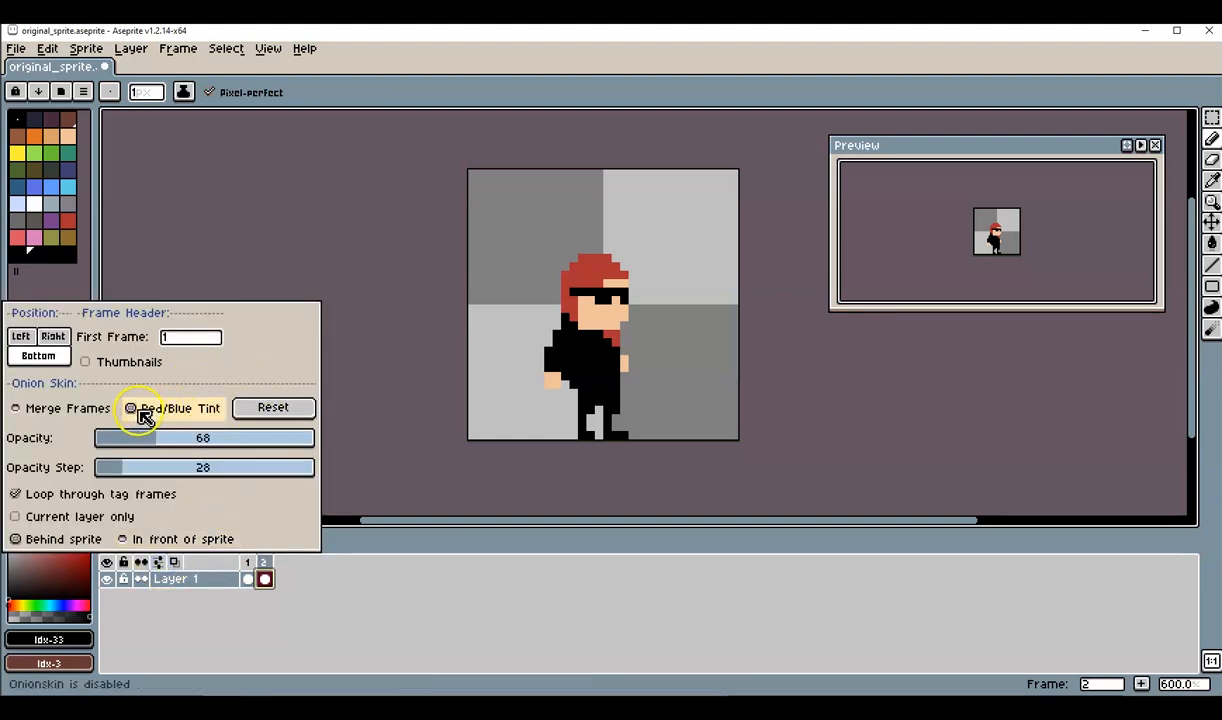
click(174, 562)
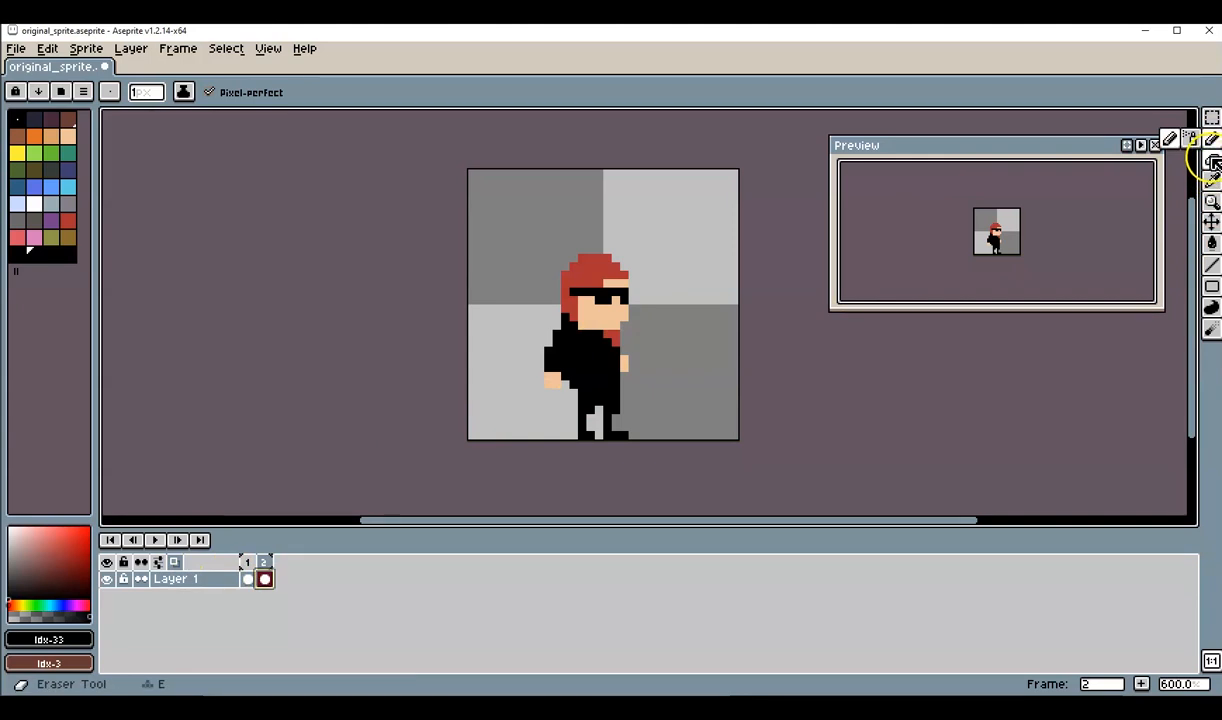
click(1211, 118)
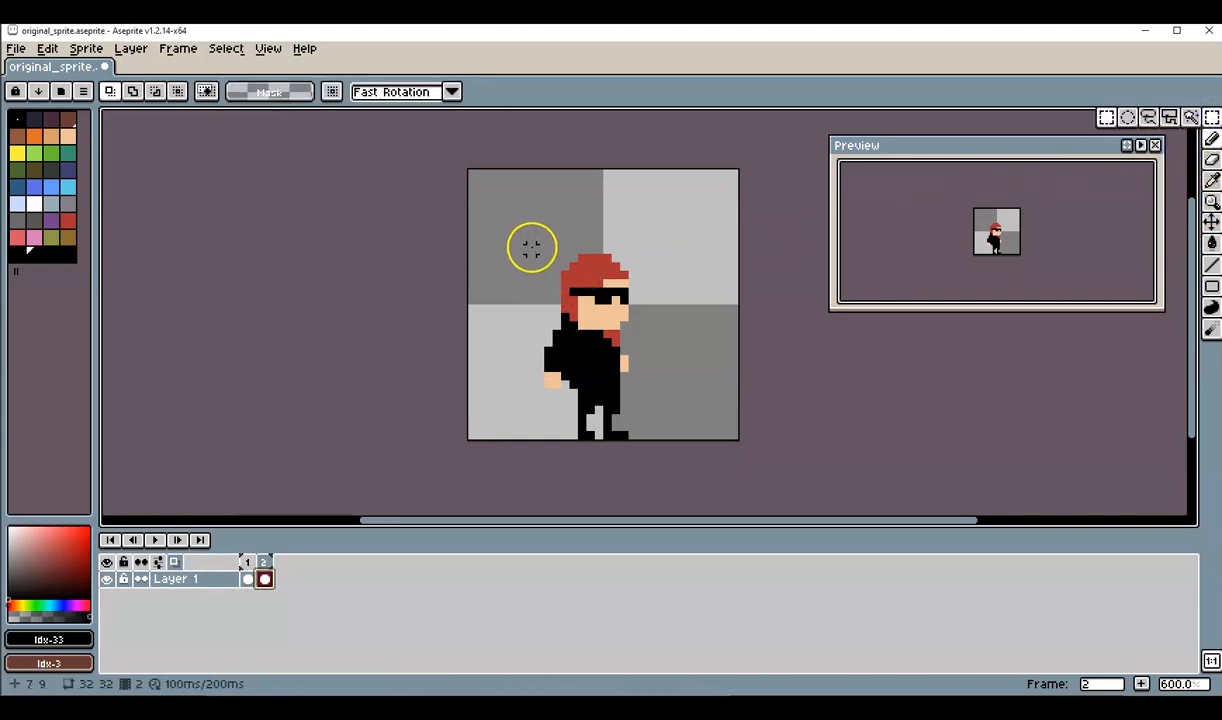
drag(531, 247, 634, 390)
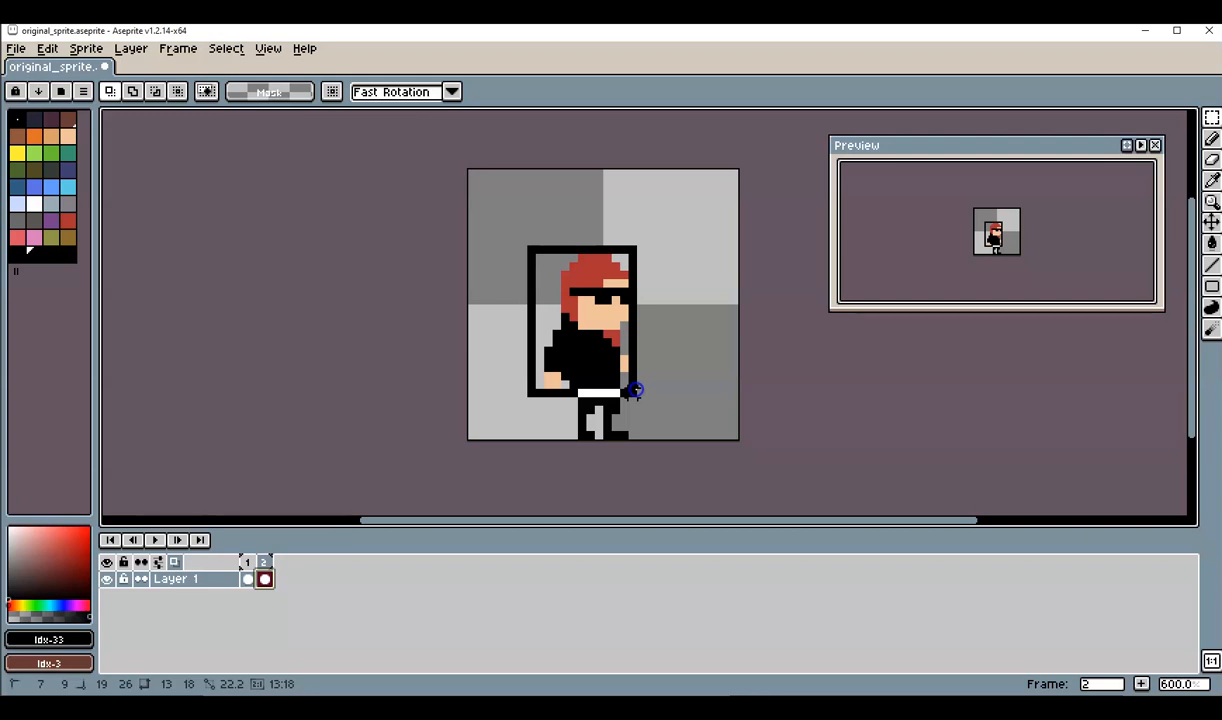
drag(634, 390, 626, 245)
click(612, 258)
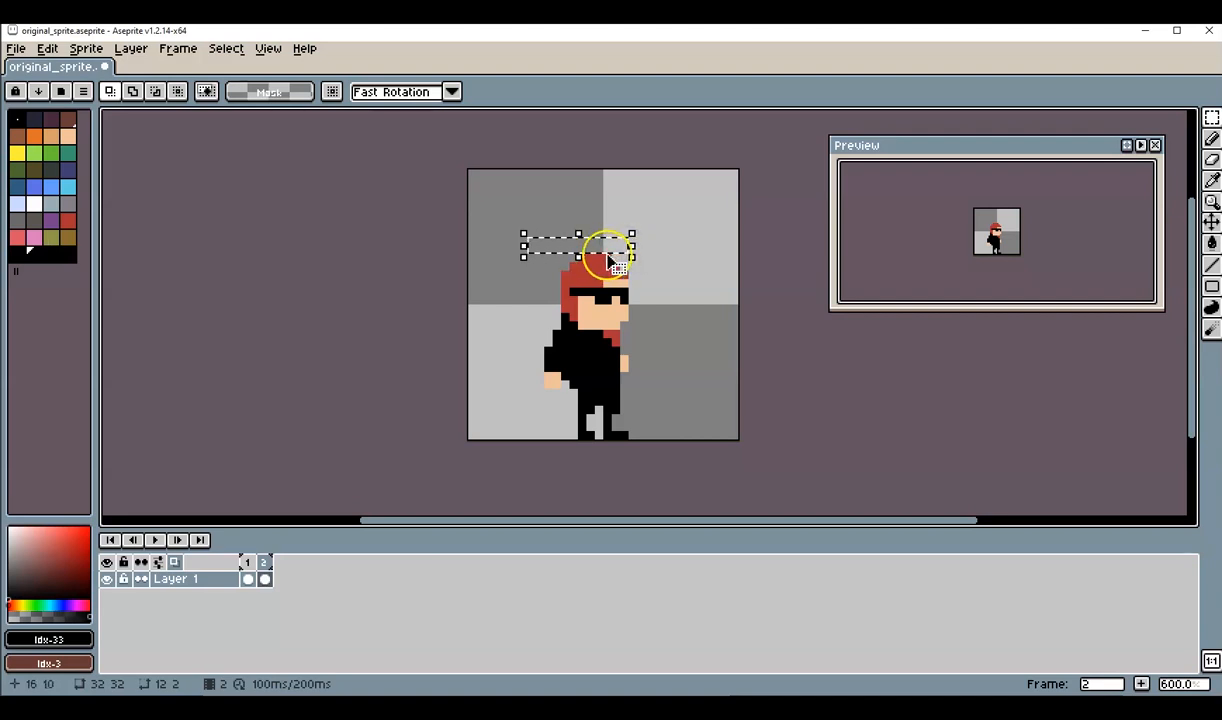
click(230, 48)
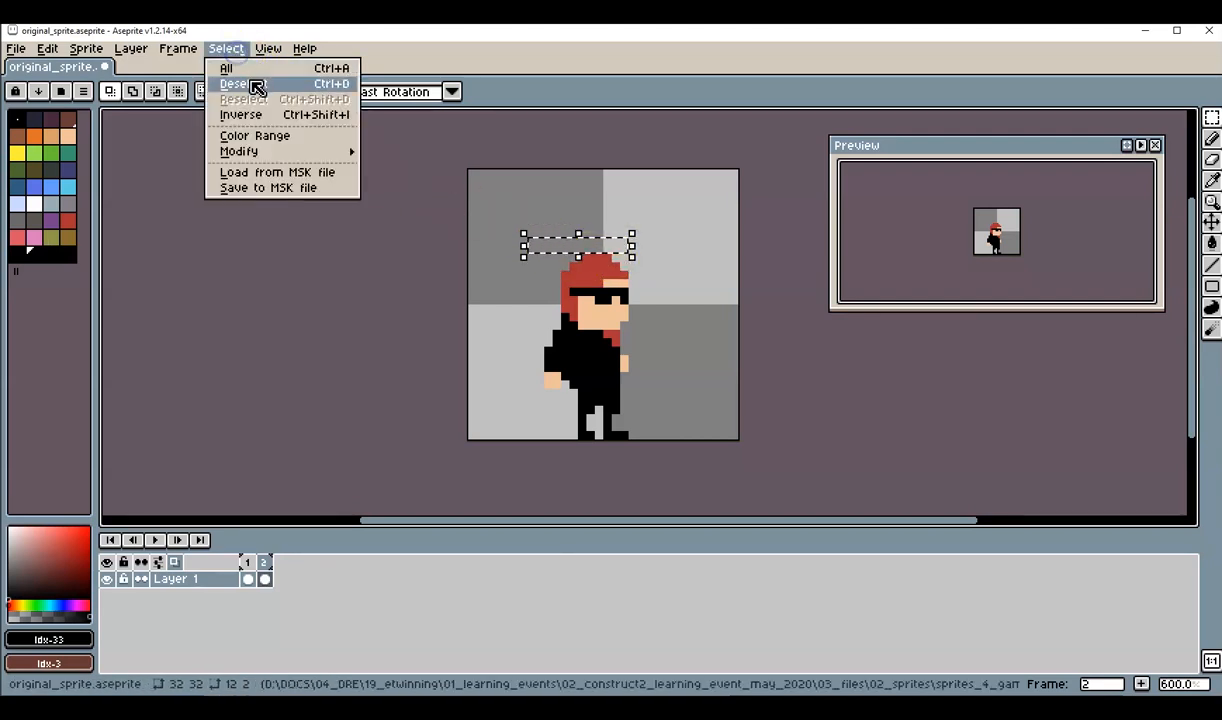
click(257, 88)
Step: In frame 1, add black at the front of the thigh and shift the rear lower leg and foot back one pixel
click(249, 578)
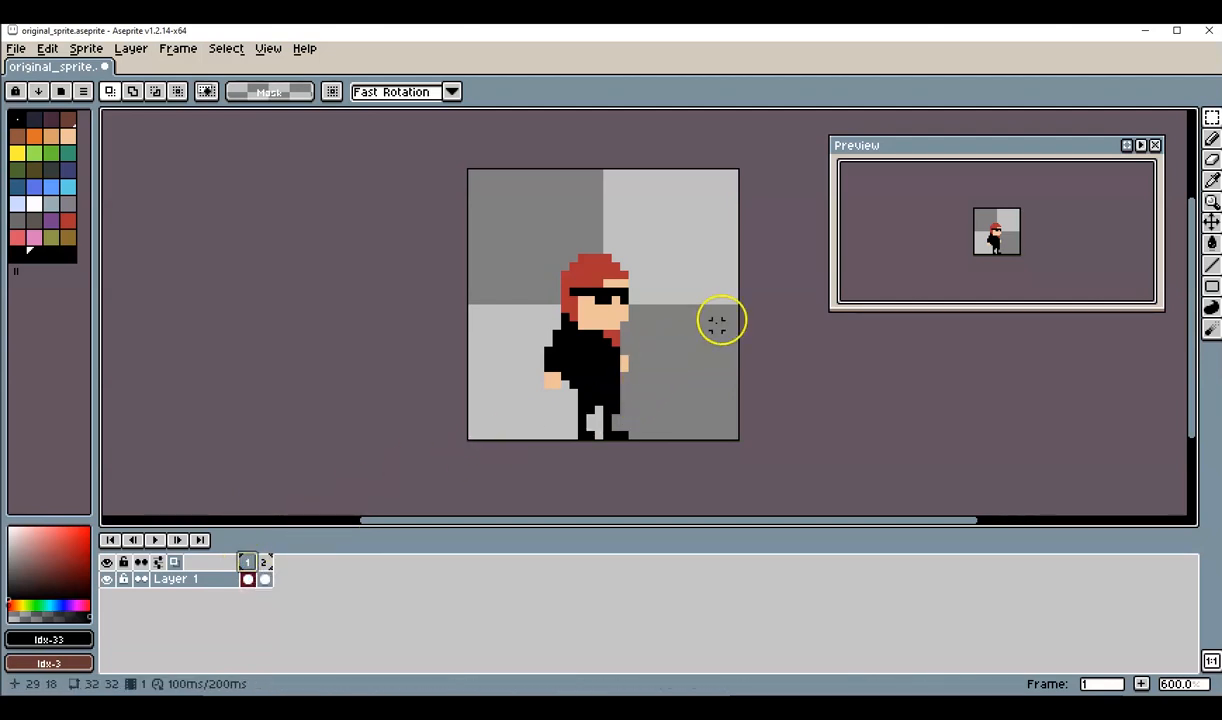
click(1211, 138)
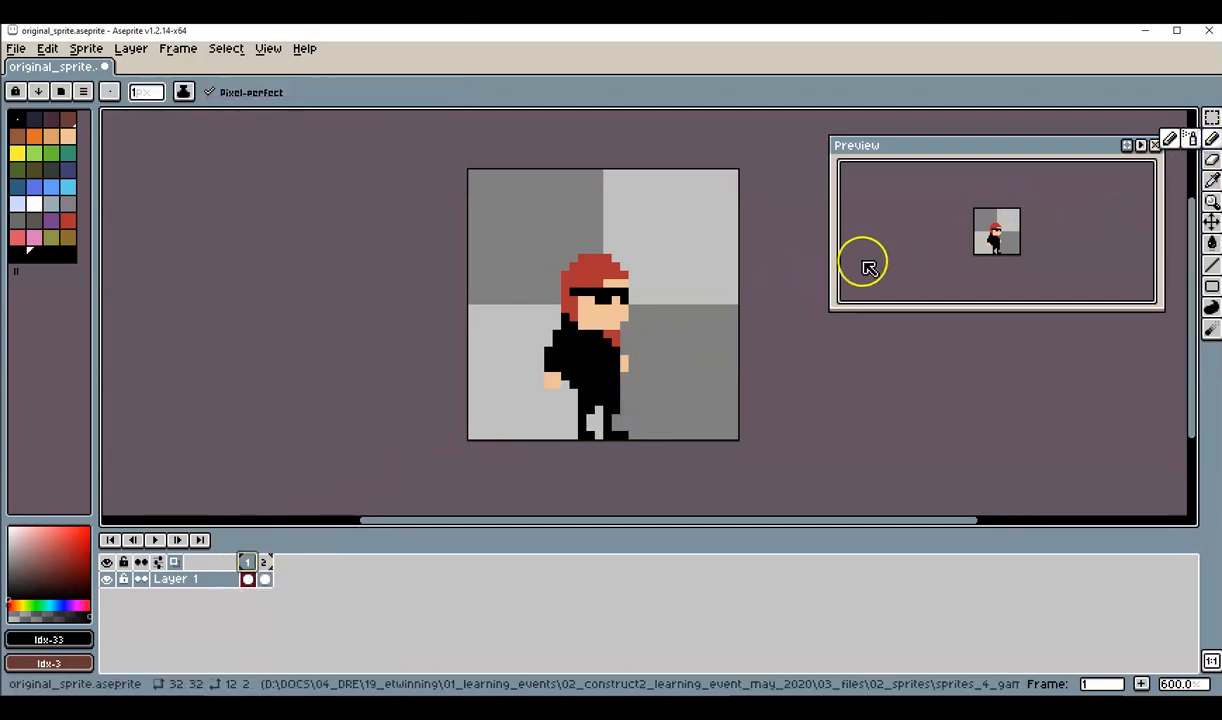
alt+click(606, 386)
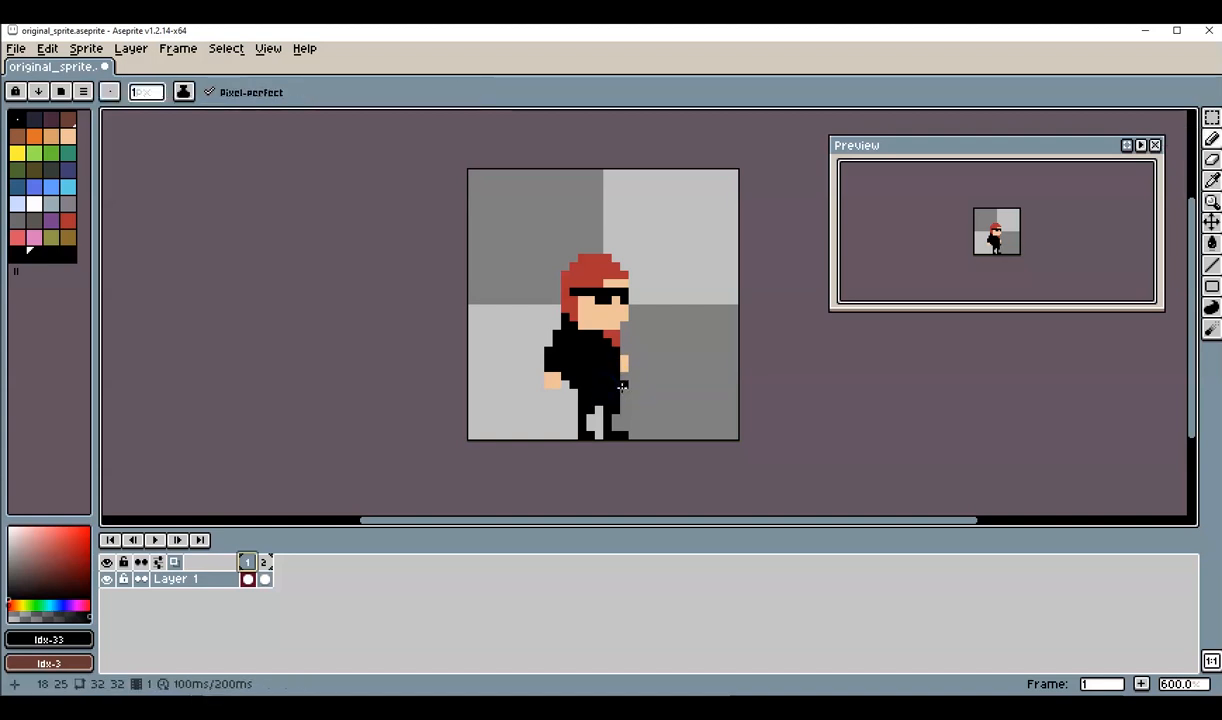
click(622, 387)
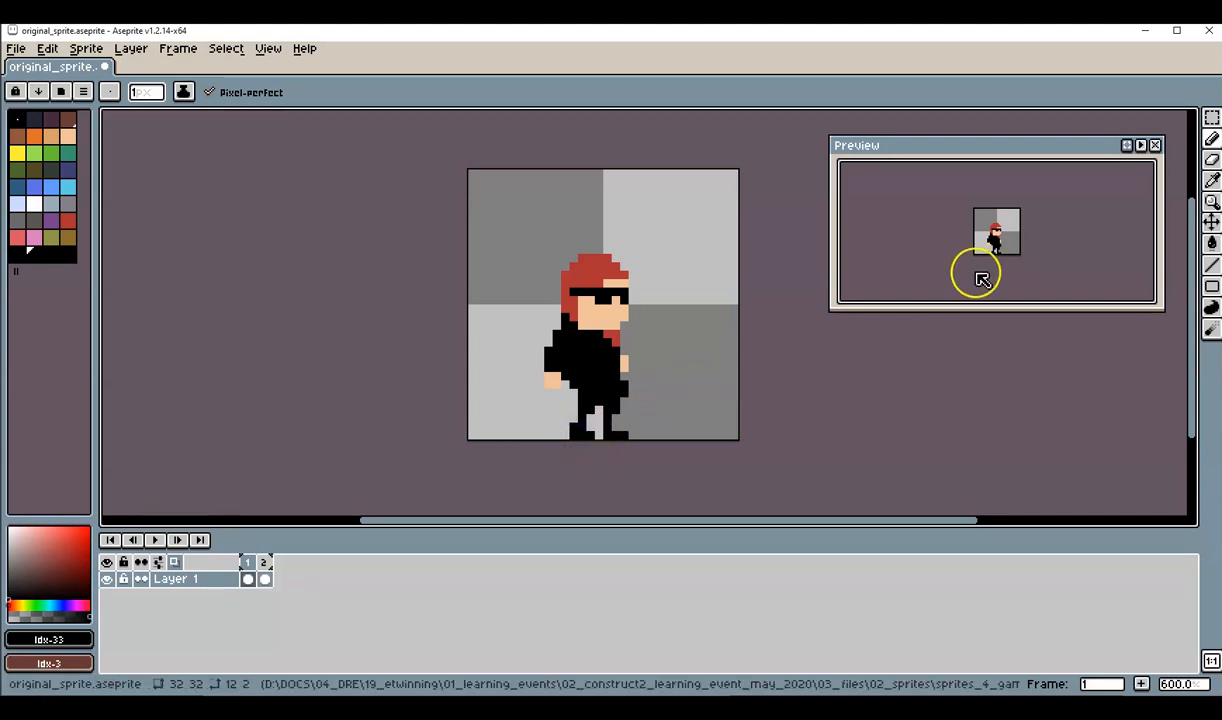
click(1211, 159)
click(592, 431)
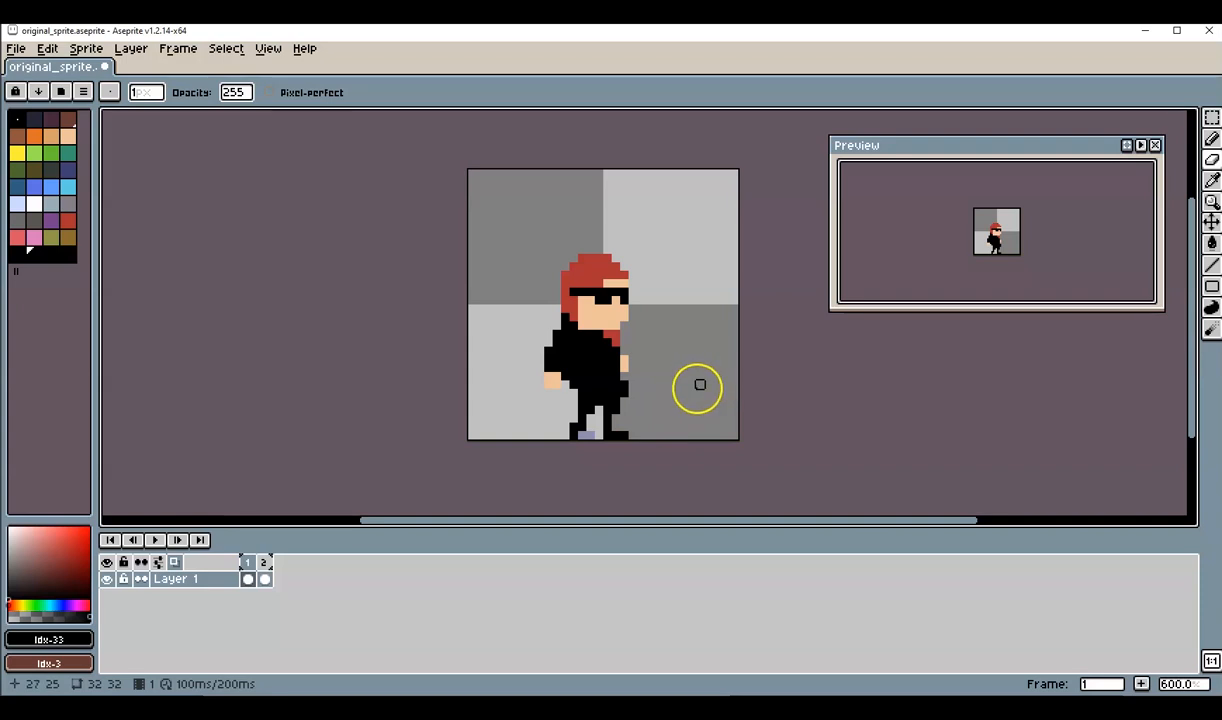
Step: Shift frame 1's front lower leg and foot back one pixel by painting black behind them and erasing their front edge
click(1212, 139)
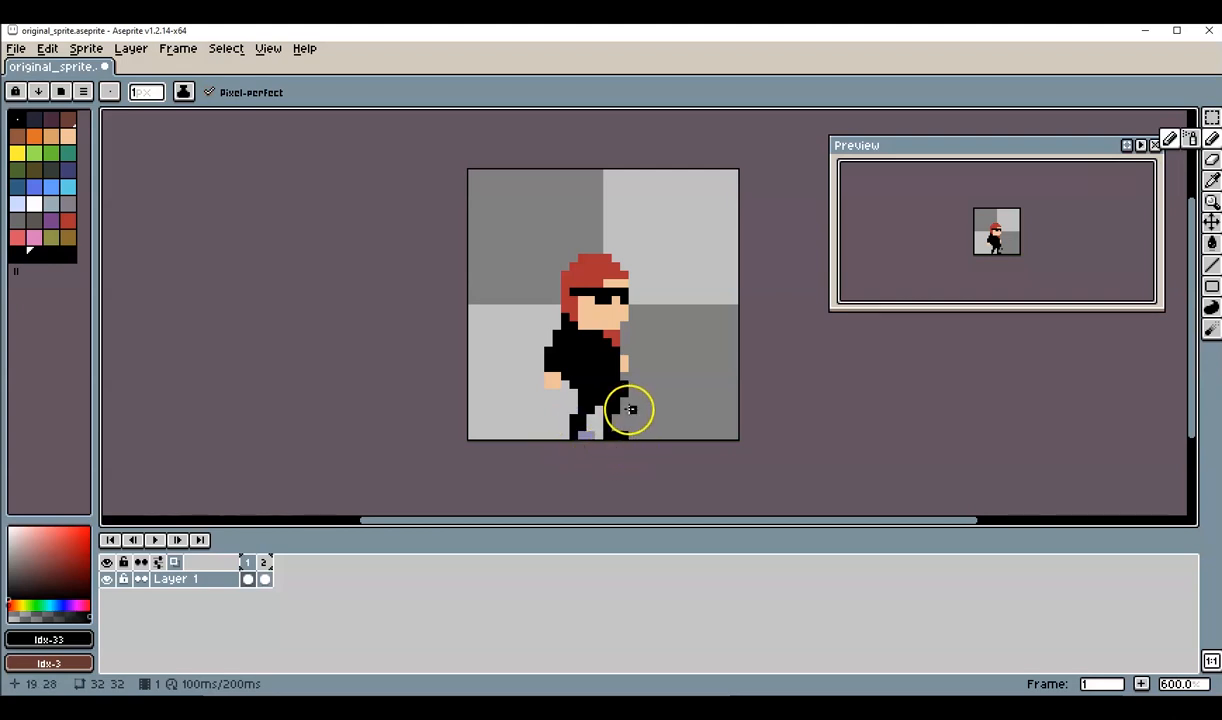
click(599, 428)
click(599, 437)
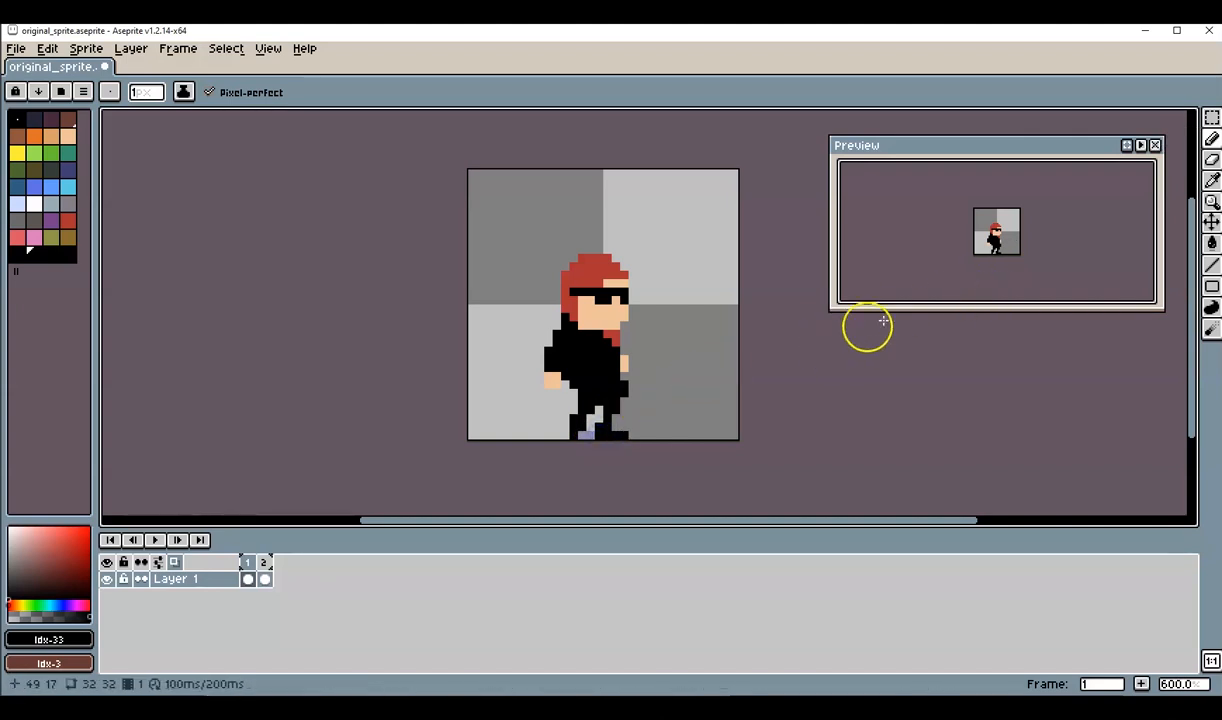
click(1211, 160)
click(625, 436)
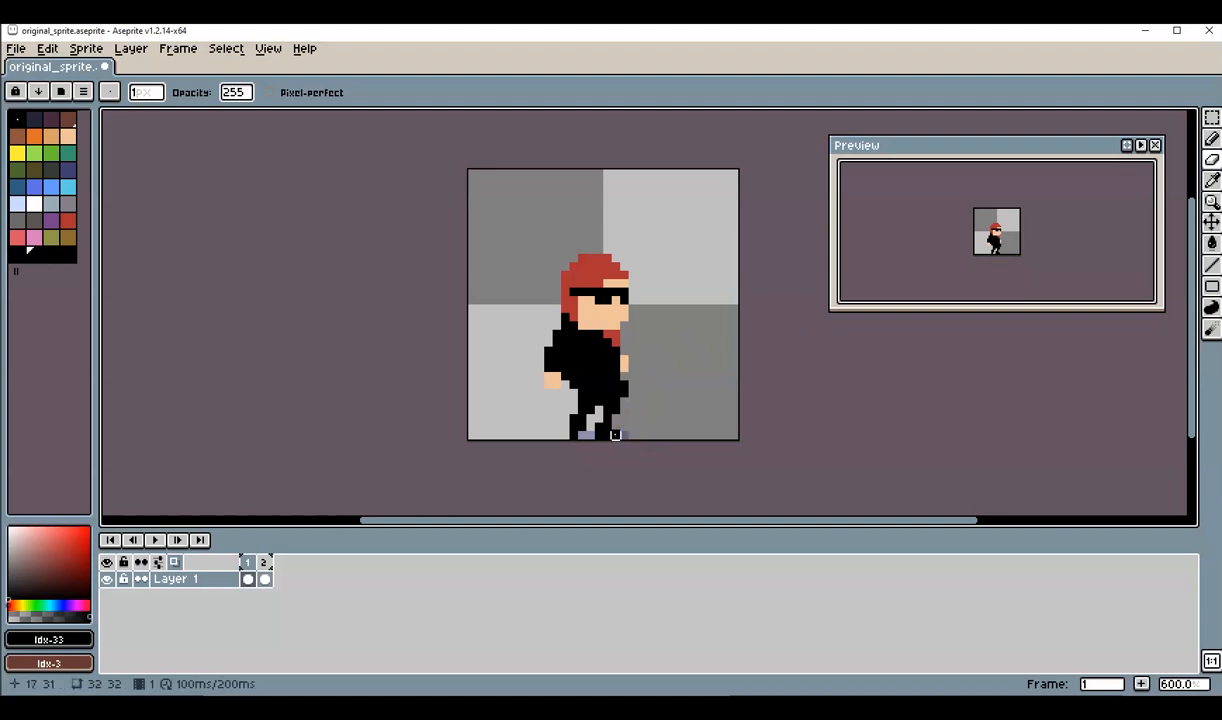
click(610, 432)
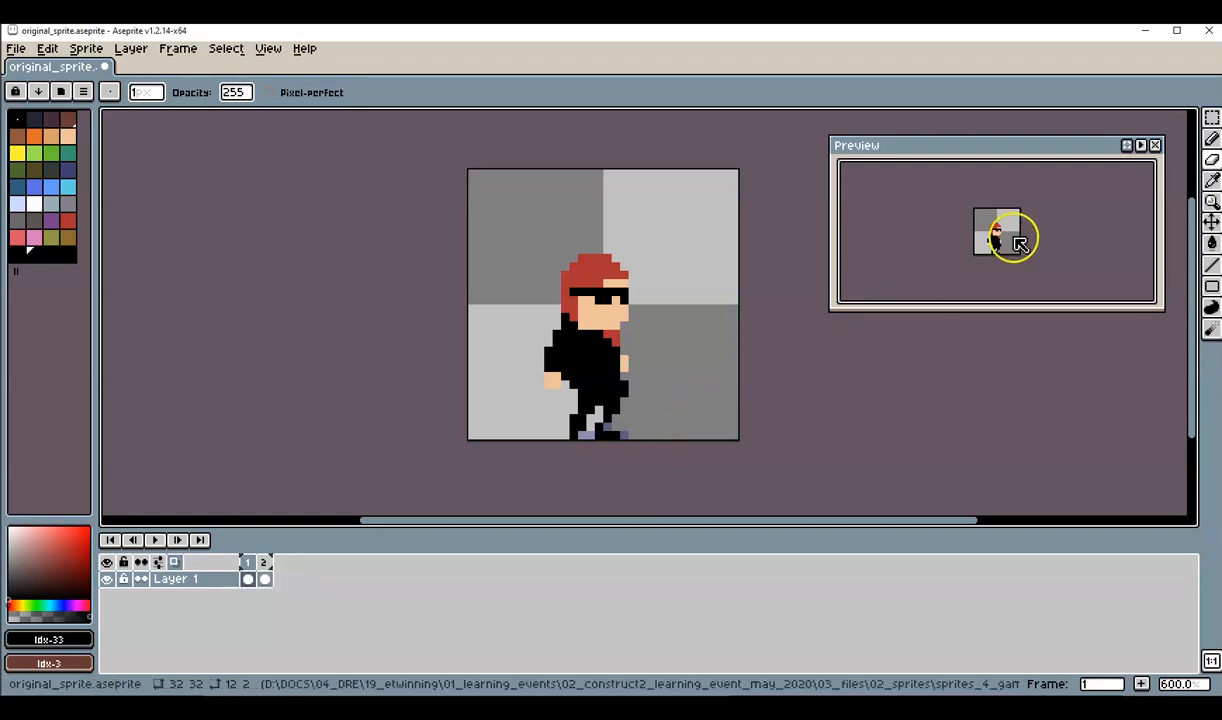
click(1211, 138)
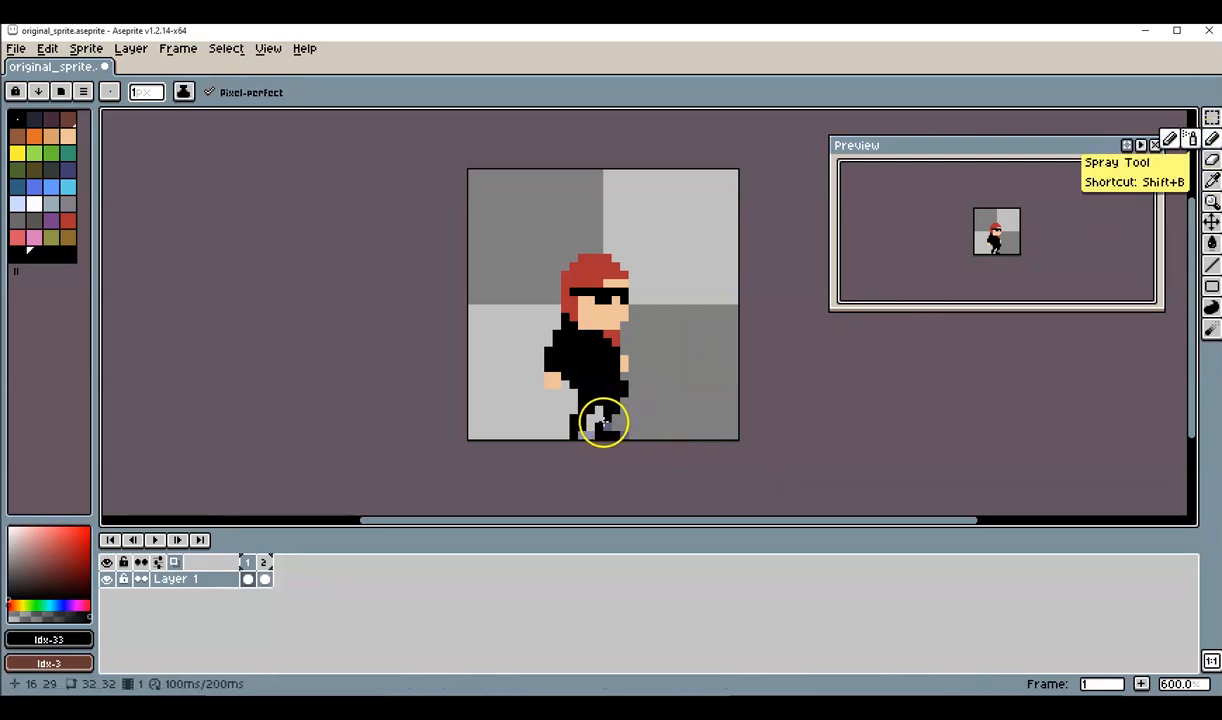
click(602, 421)
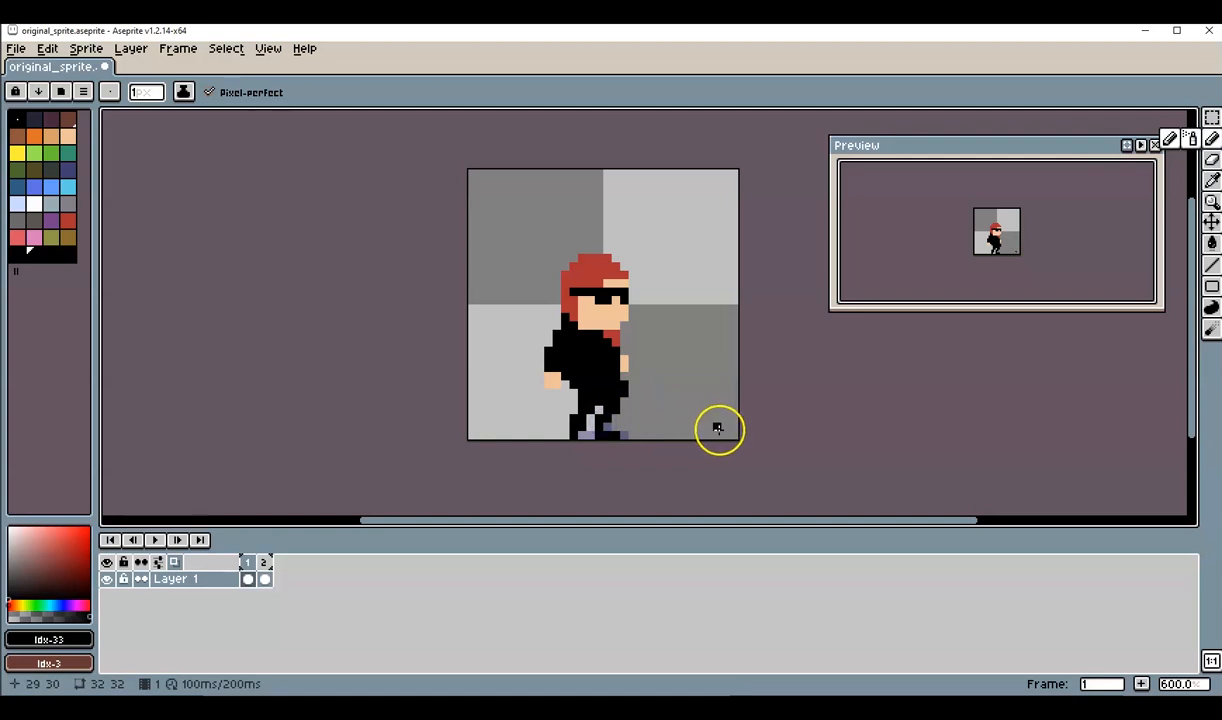
Step: Delete the outdated frame 2 with its cel and replace it with a fresh duplicate of frame 1
click(264, 563)
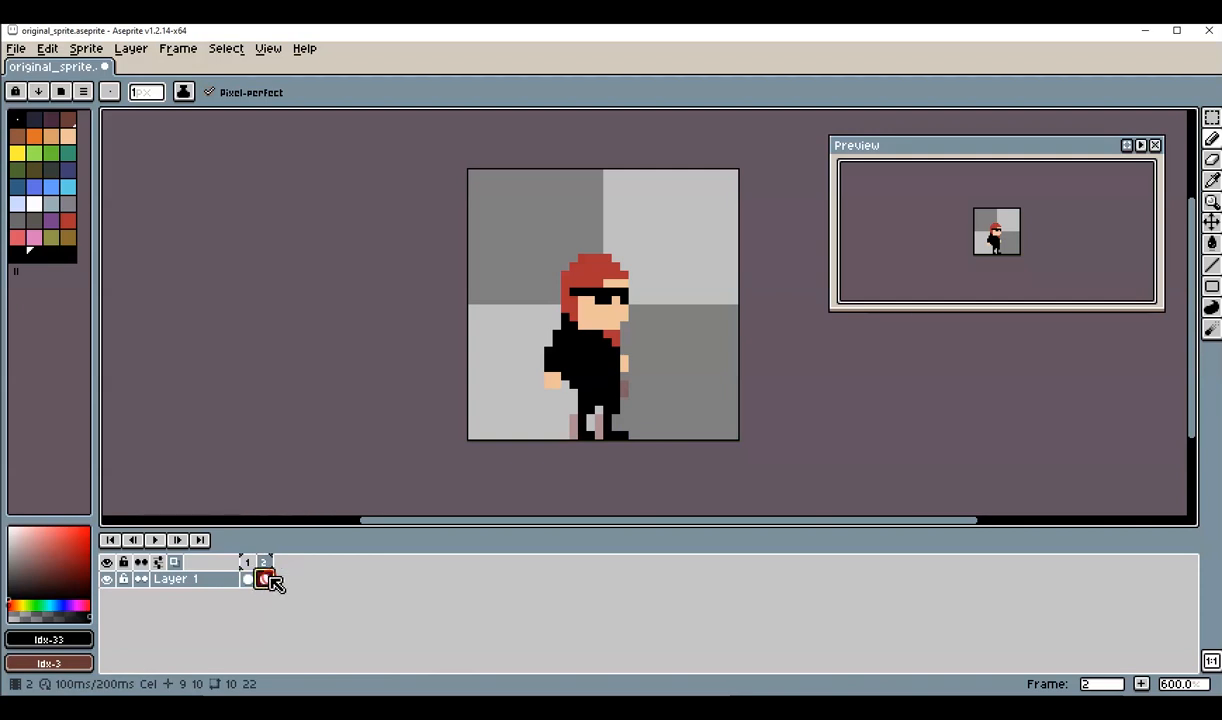
right_click(274, 583)
click(309, 606)
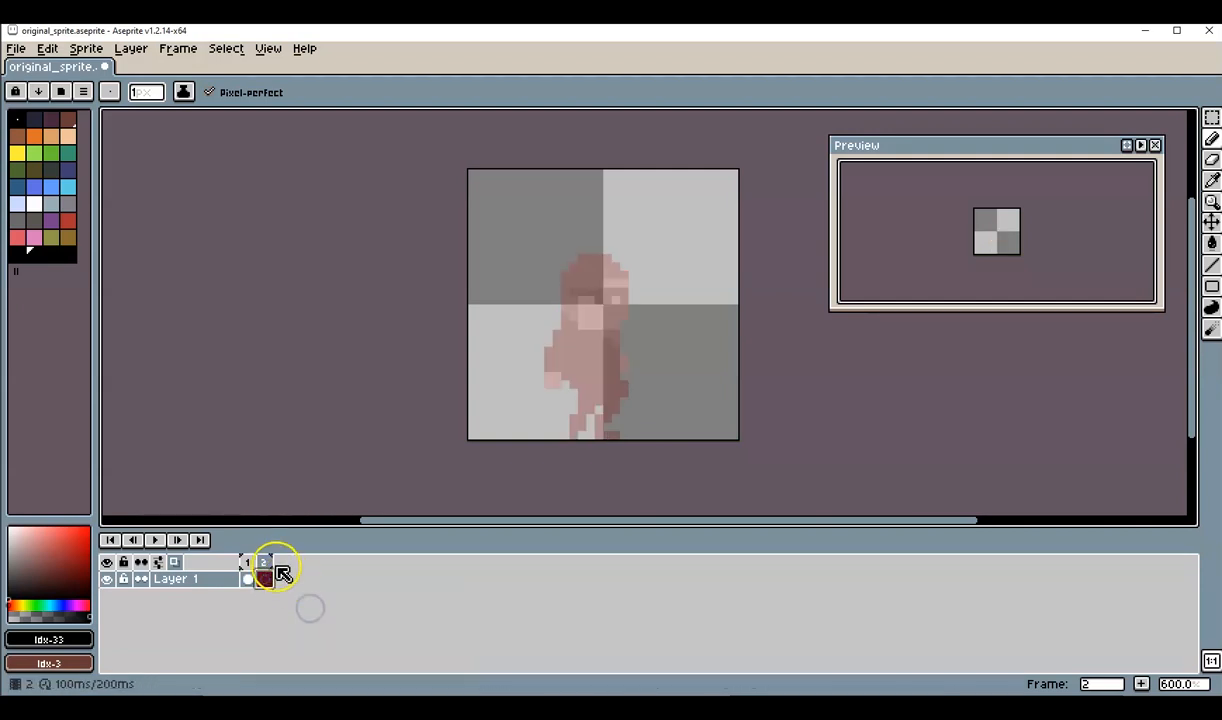
right_click(270, 565)
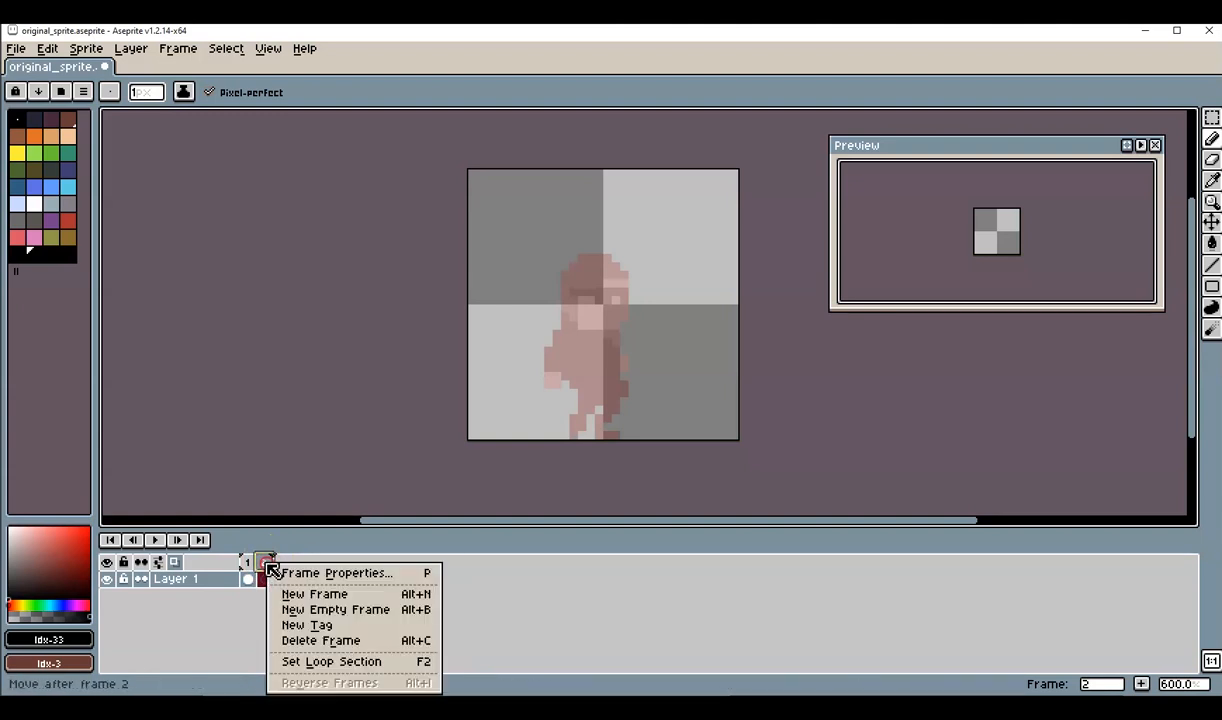
click(321, 641)
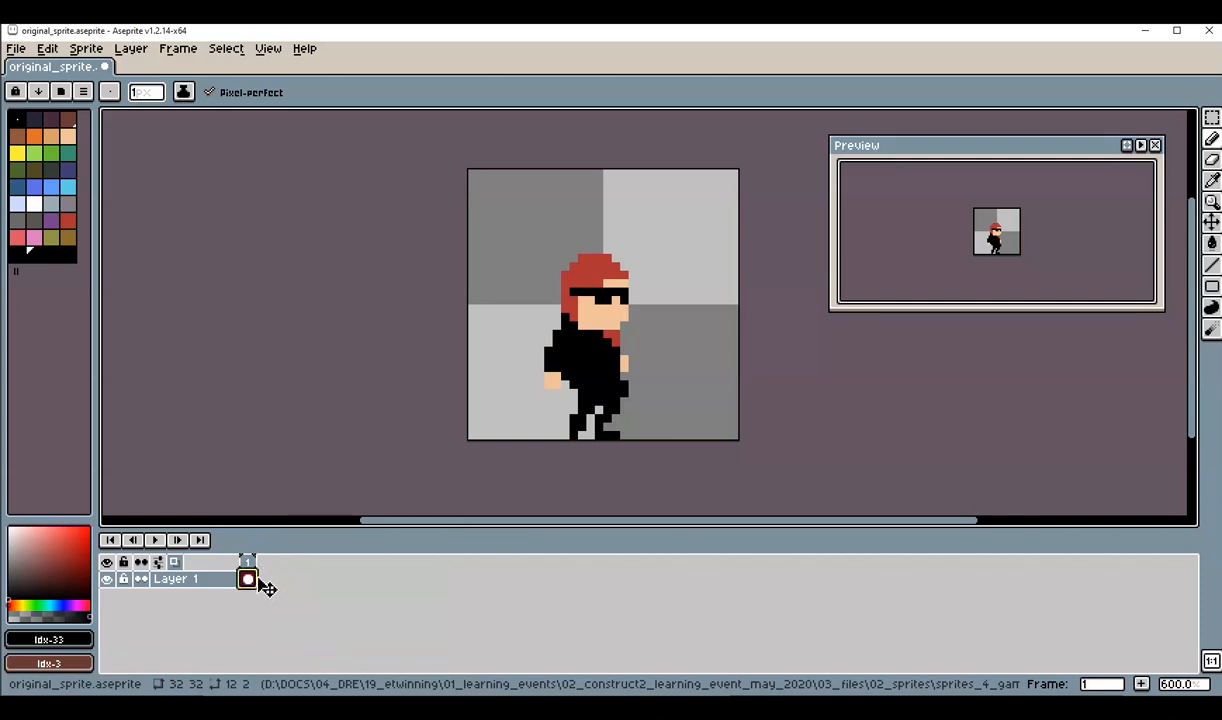
drag(268, 586, 269, 585)
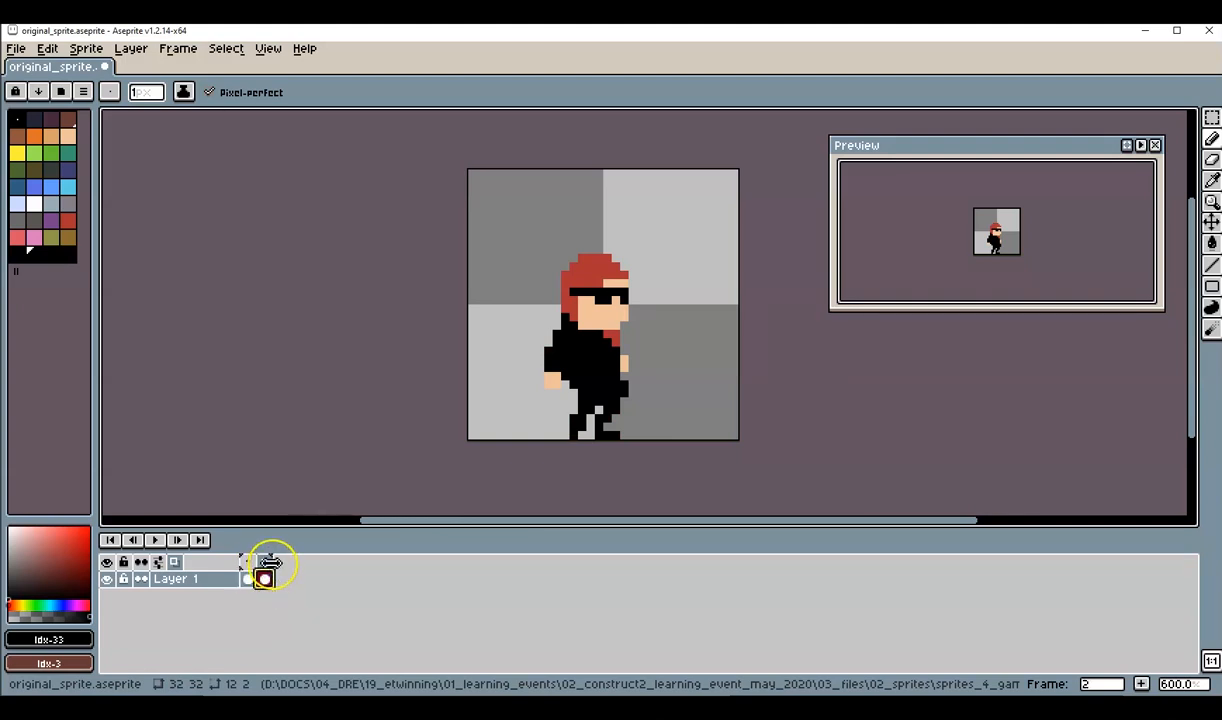
click(265, 563)
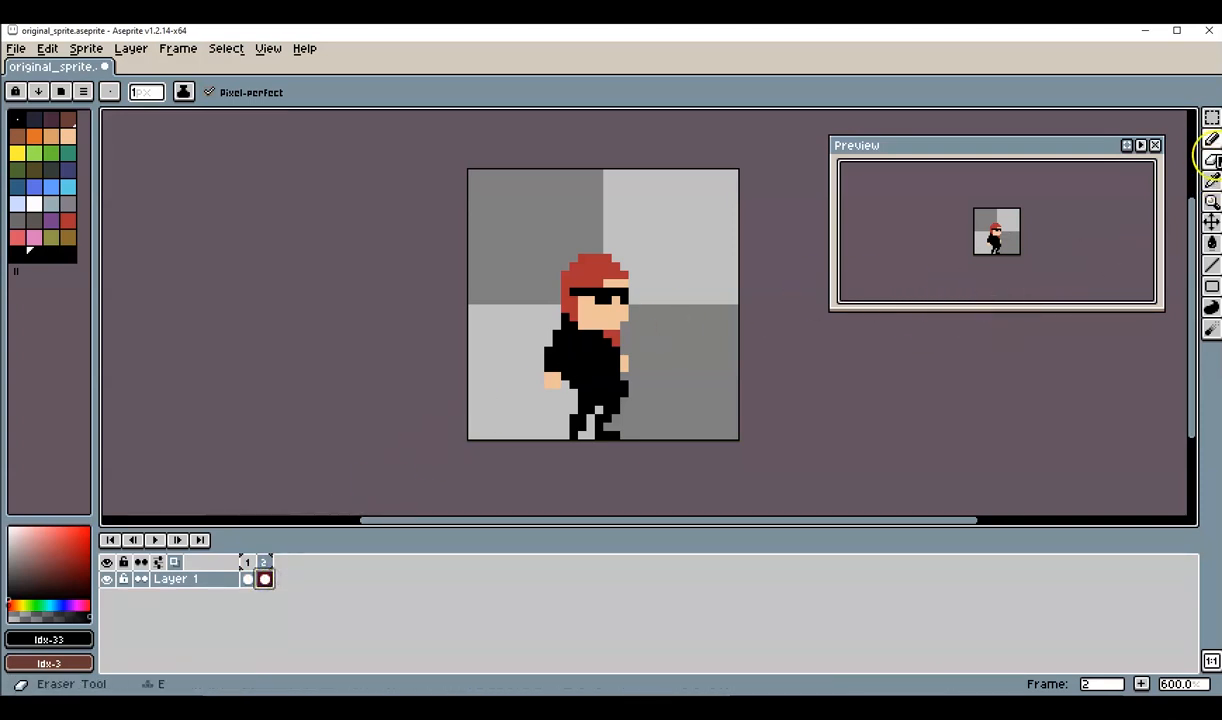
Step: In frame 2, select the character's head and torso above the legs, move them up three pixels and deselect
click(1211, 118)
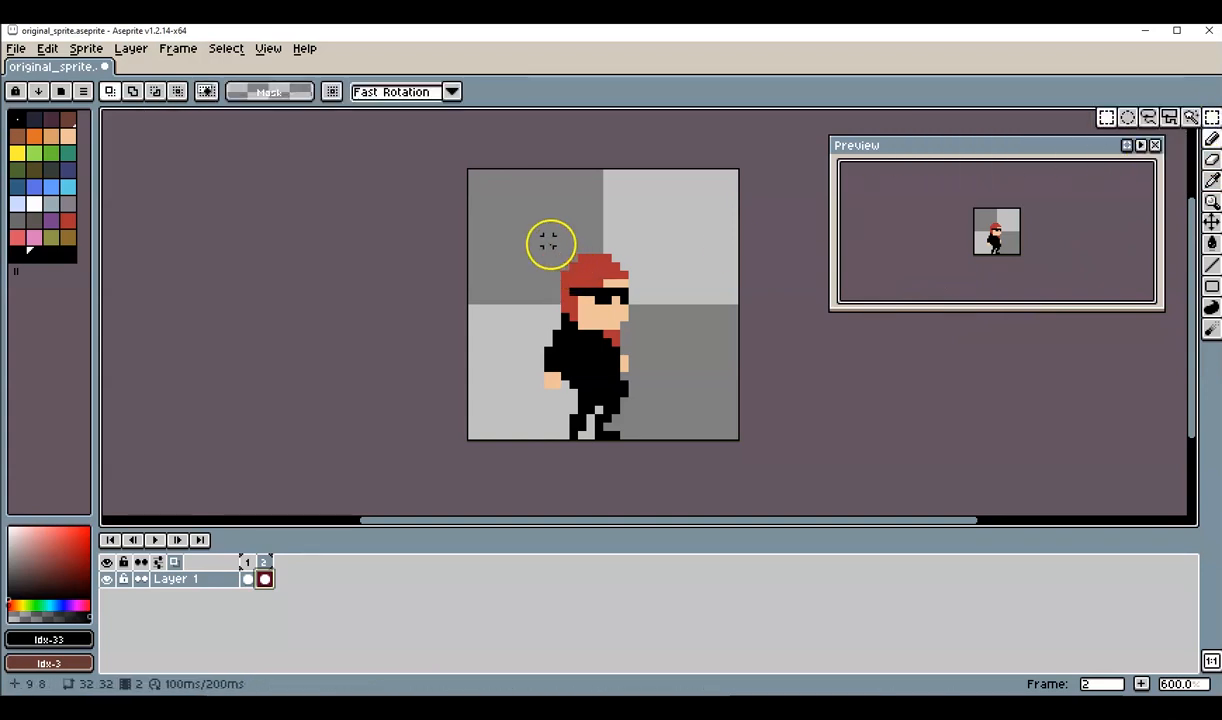
drag(534, 246, 653, 395)
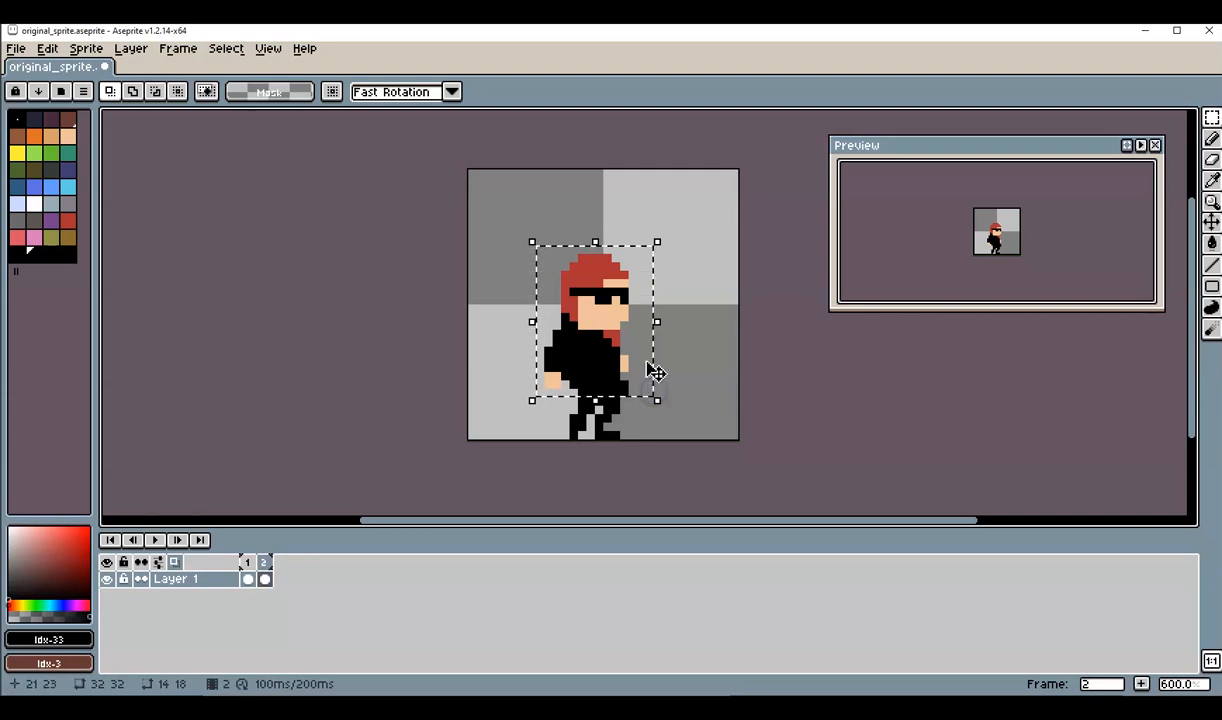
key(Up)
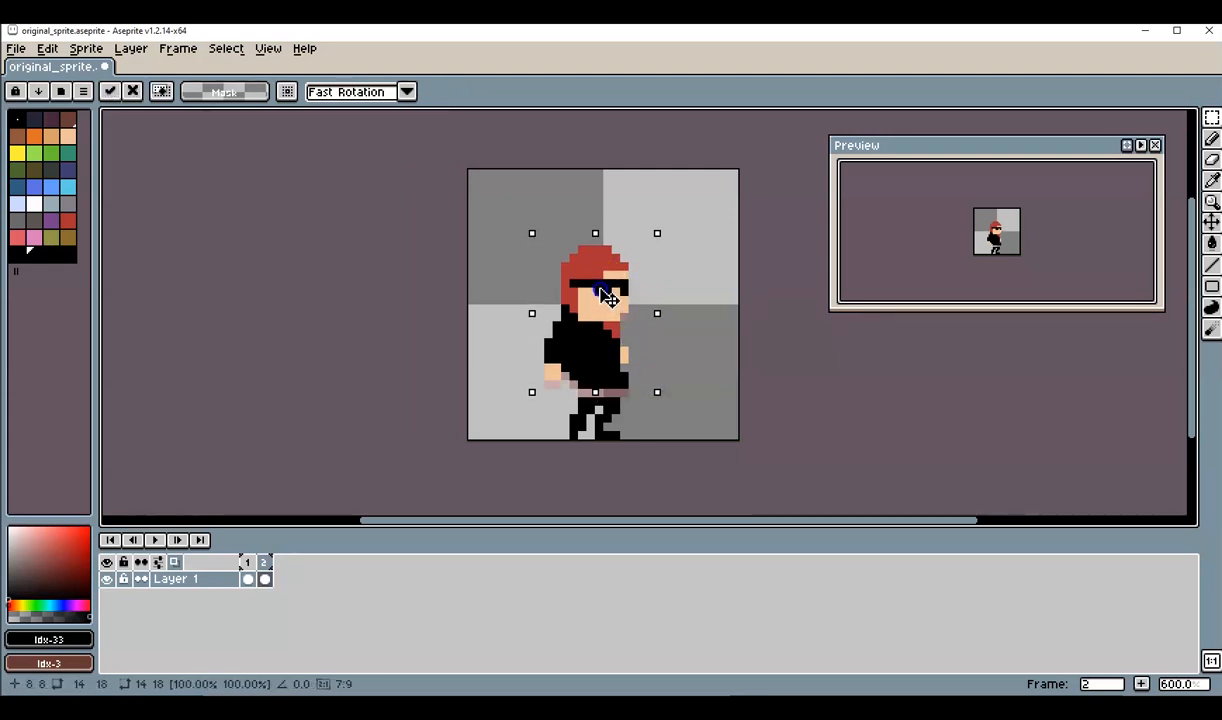
drag(608, 298, 609, 293)
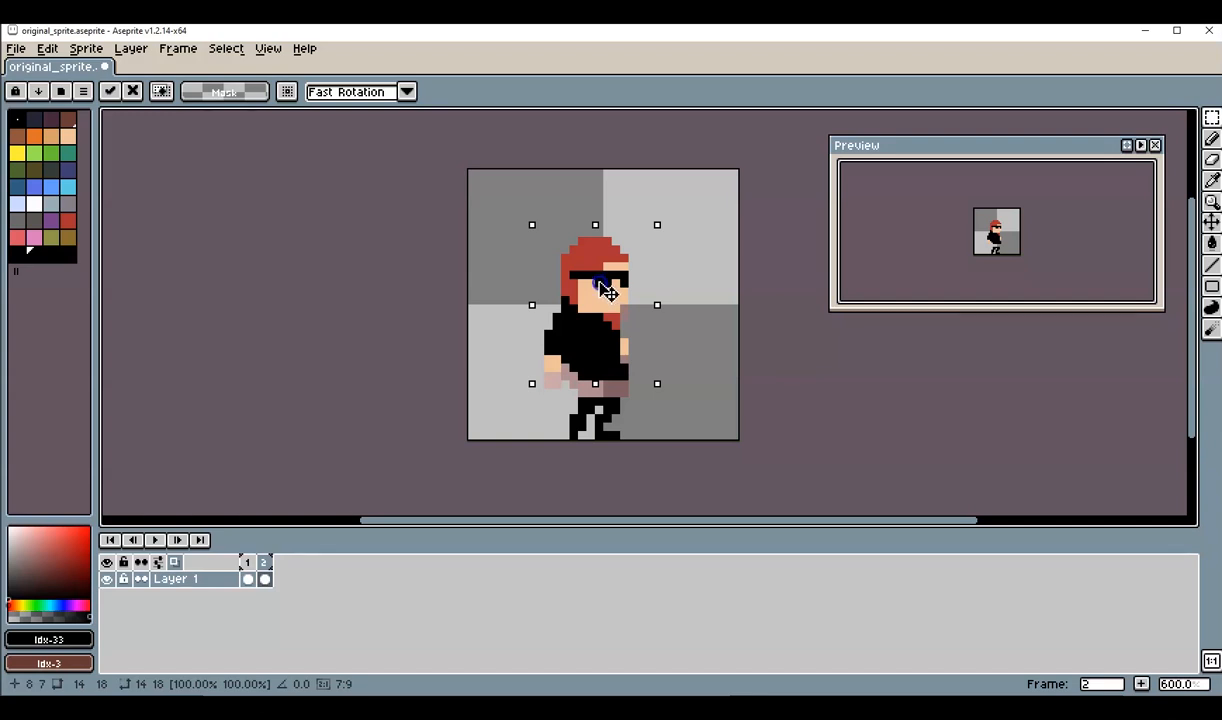
key(Up)
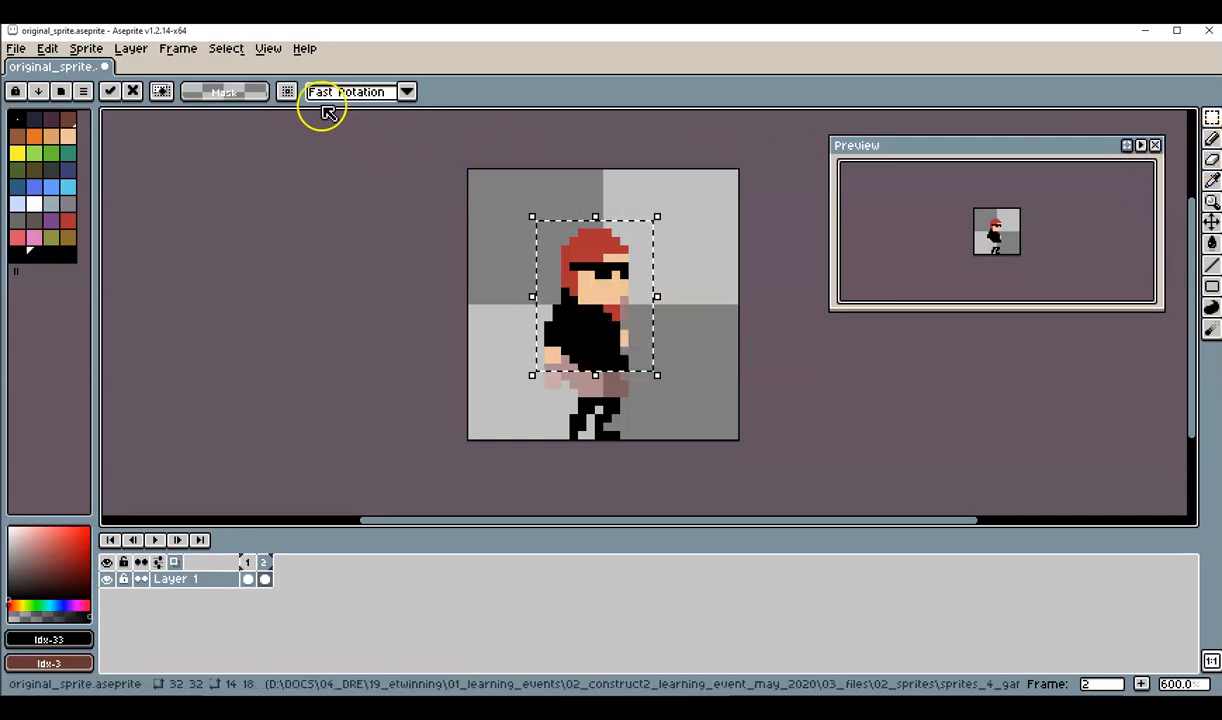
click(236, 52)
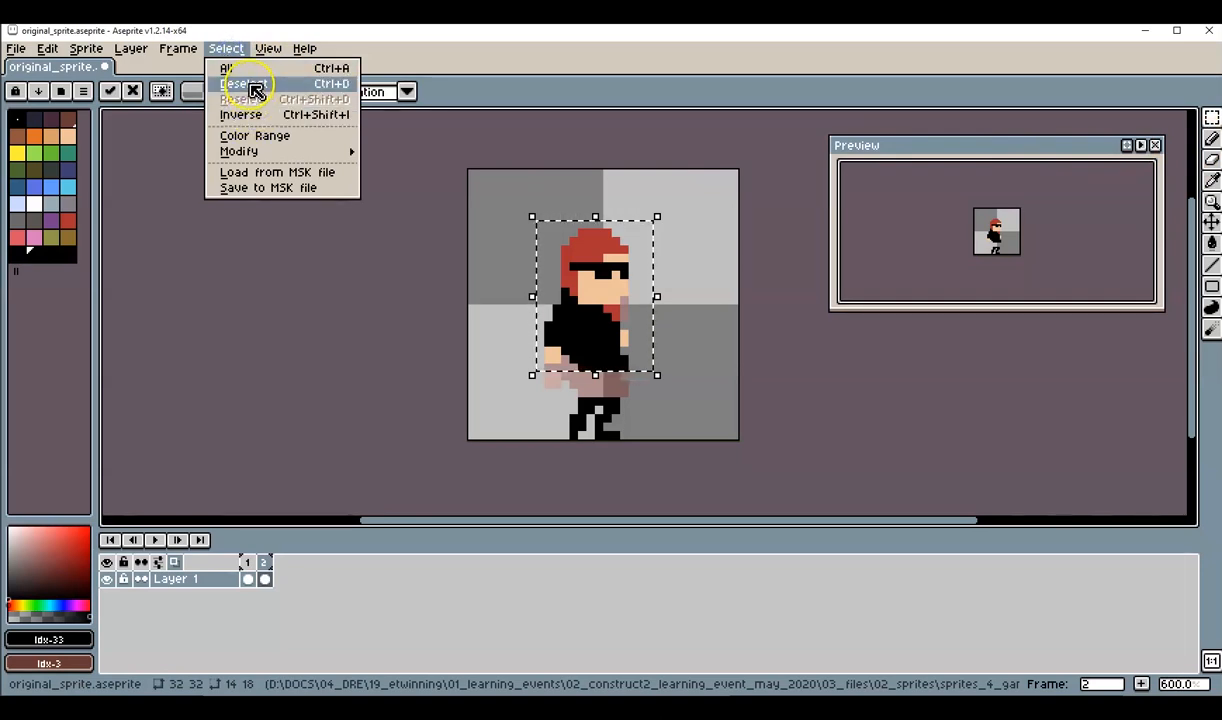
click(248, 84)
Step: Extend frame 2's rear leg up to the raised jacket with a black column two pixels wide
click(1211, 139)
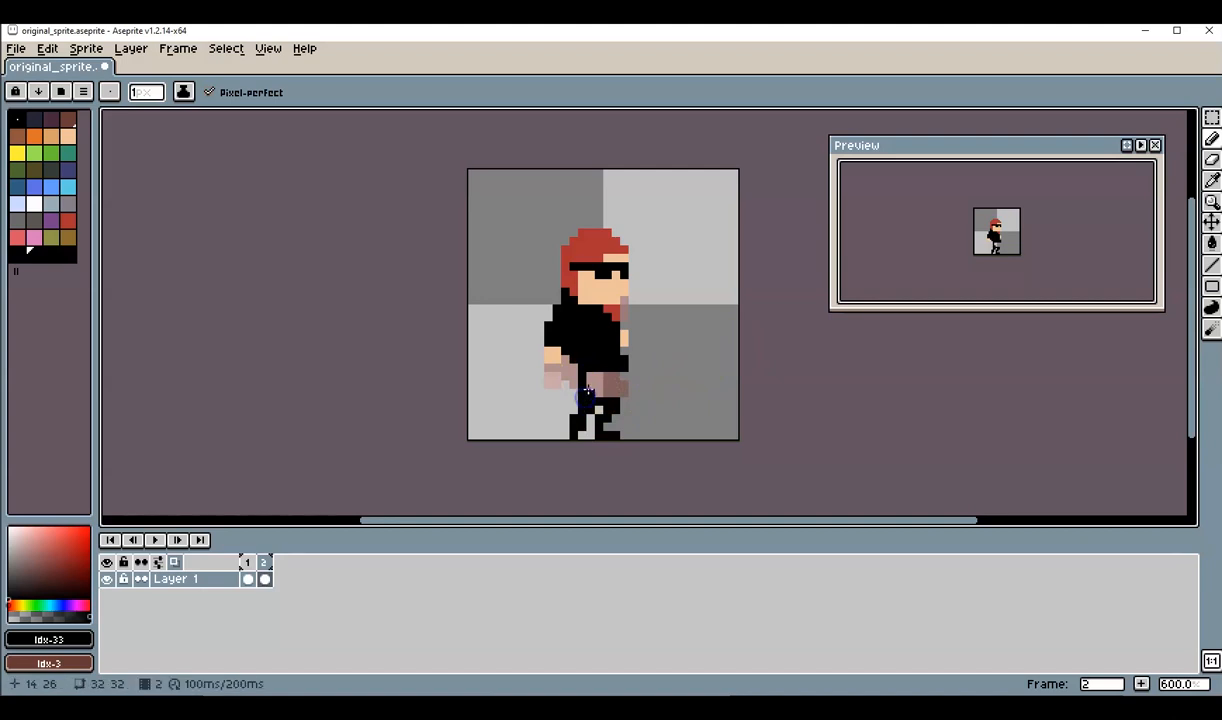
drag(590, 377, 590, 400)
click(625, 390)
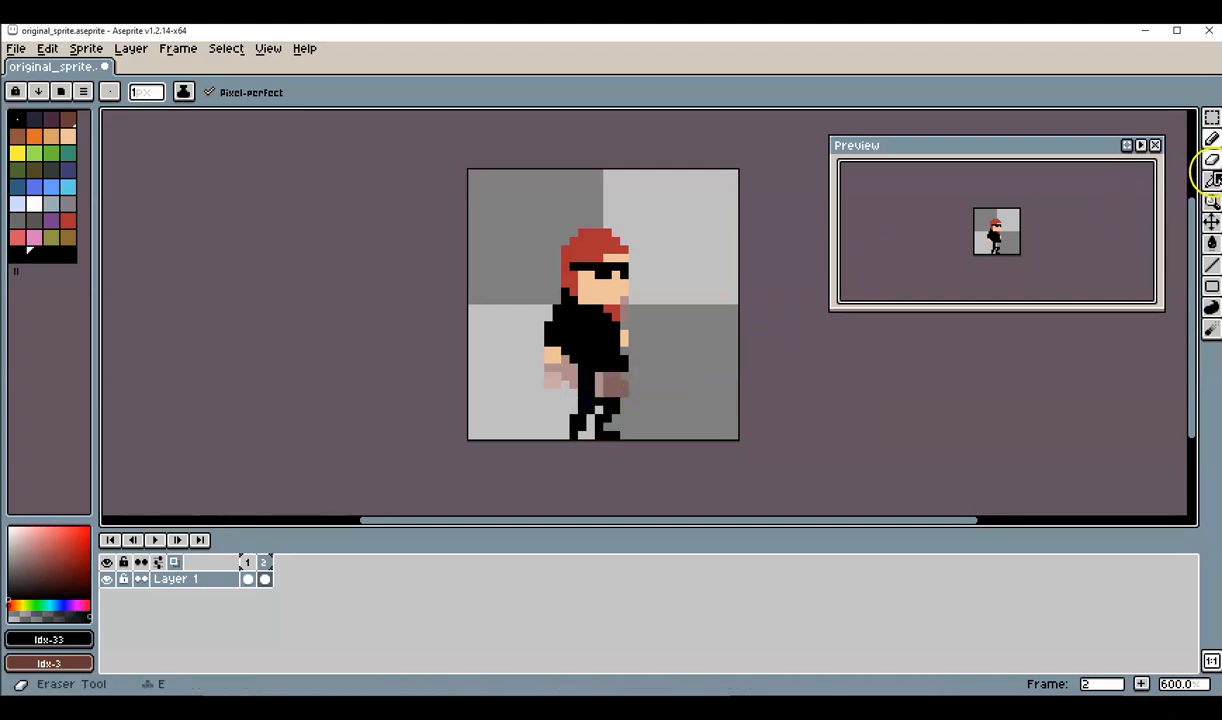
Step: Erase frame 2's whole front leg and foot and trim the front edge of the rear lower leg
click(1212, 160)
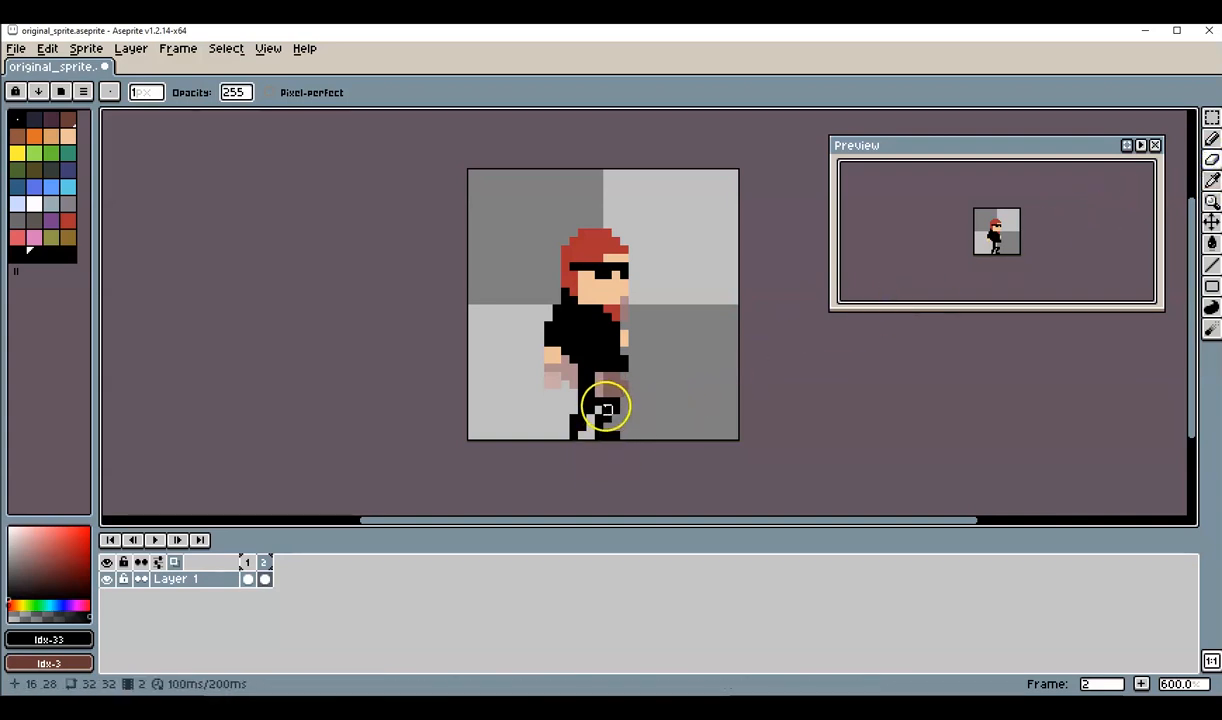
click(607, 401)
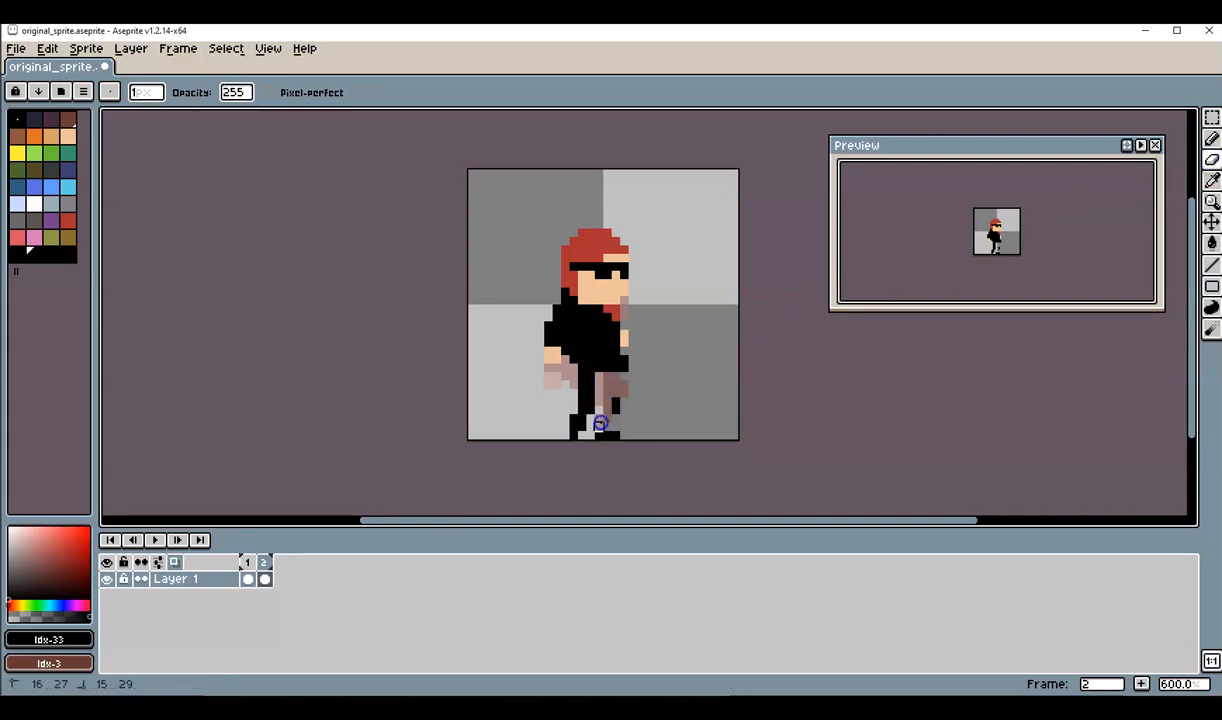
drag(616, 394, 617, 409)
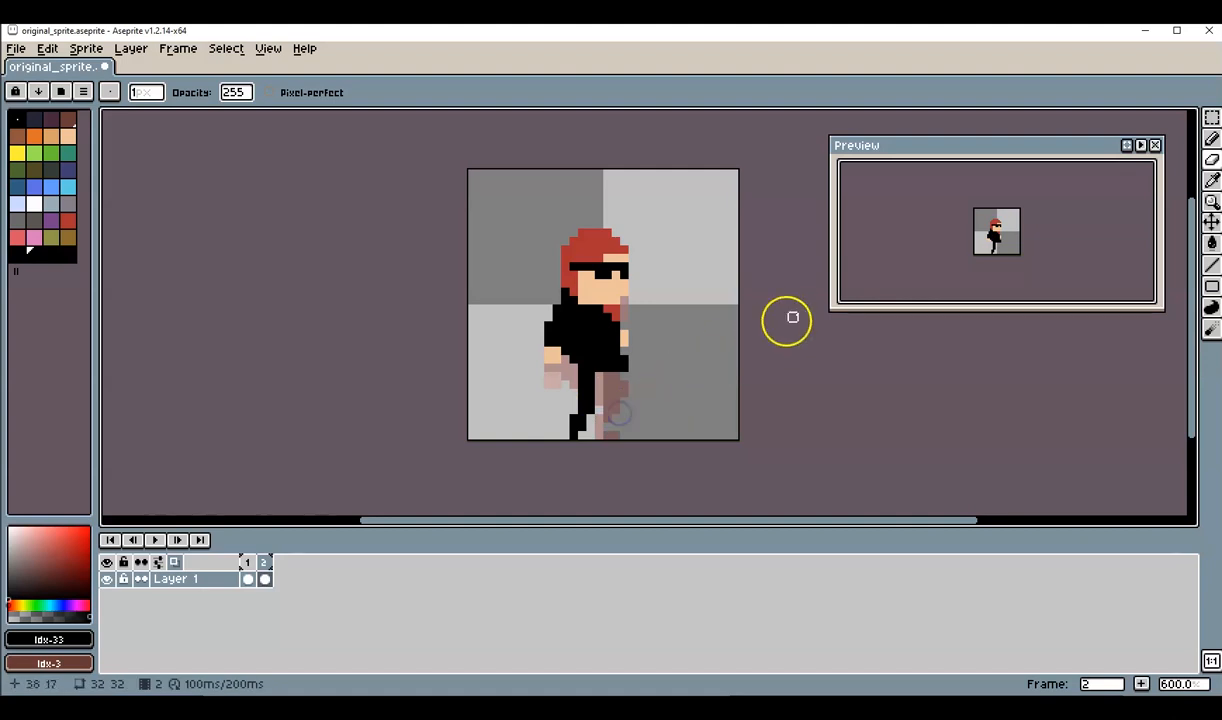
click(582, 427)
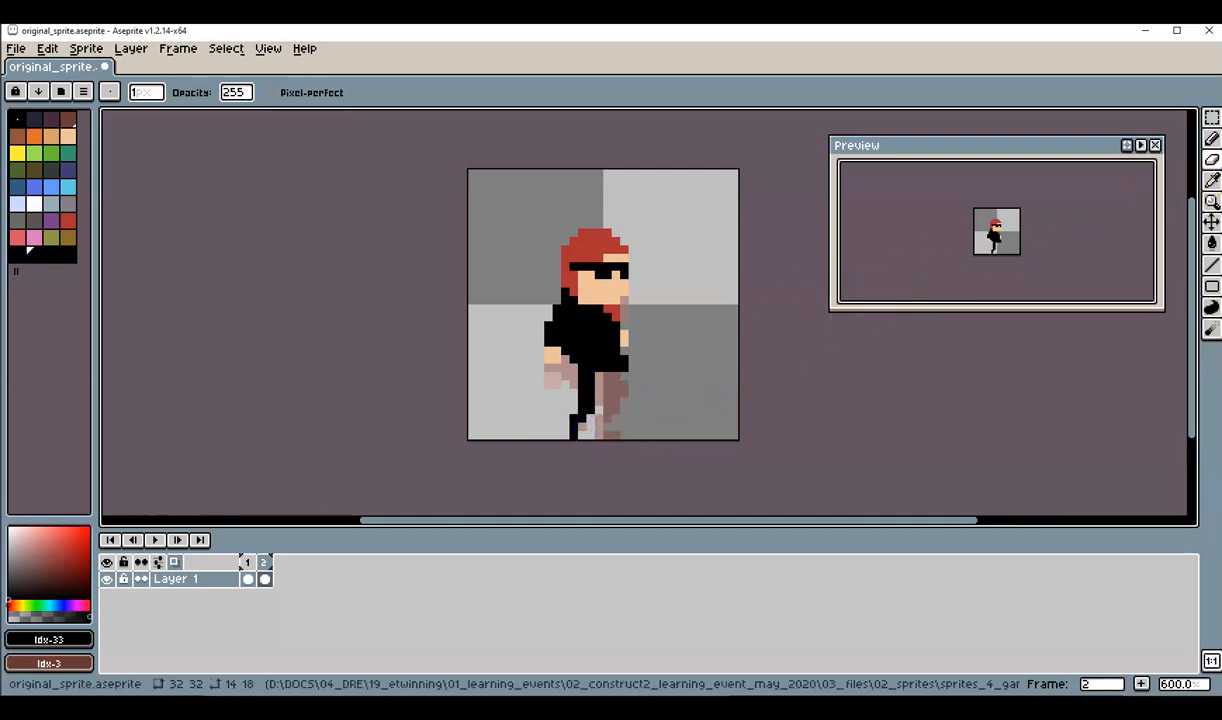
Step: Fill frame 2's front thigh under the jacket with two rows of black and erase the jacket's protruding lower front corner
click(1211, 140)
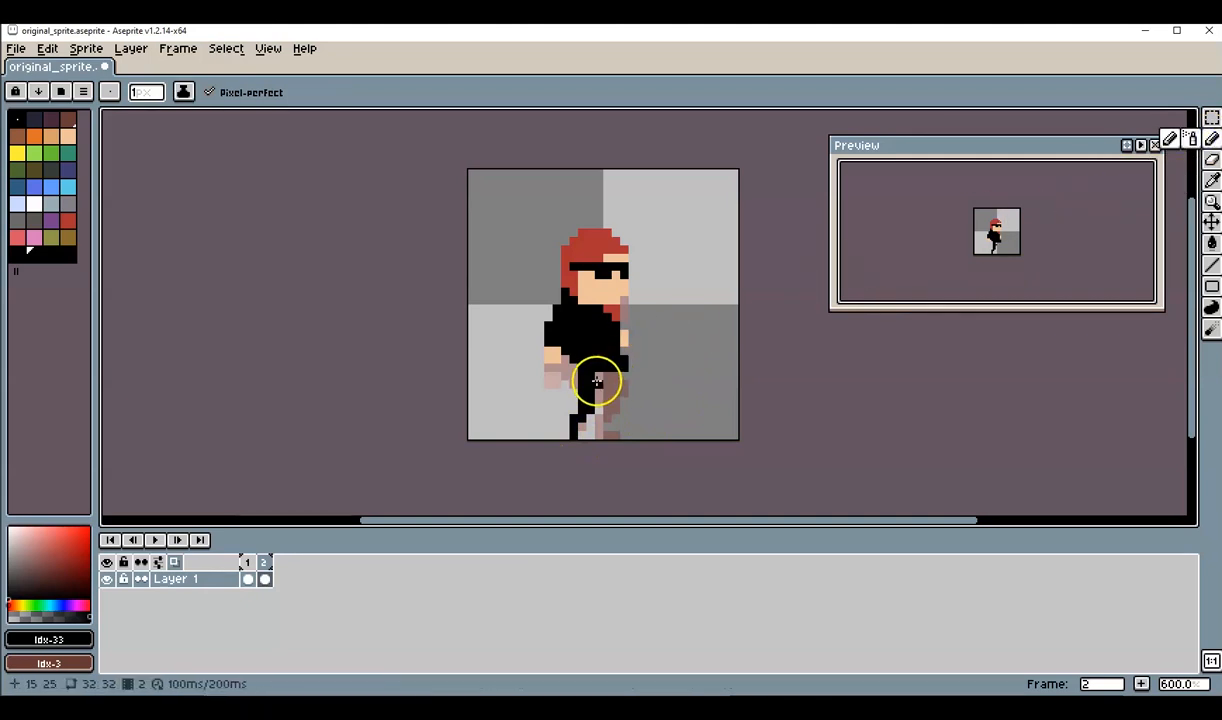
click(597, 380)
click(605, 381)
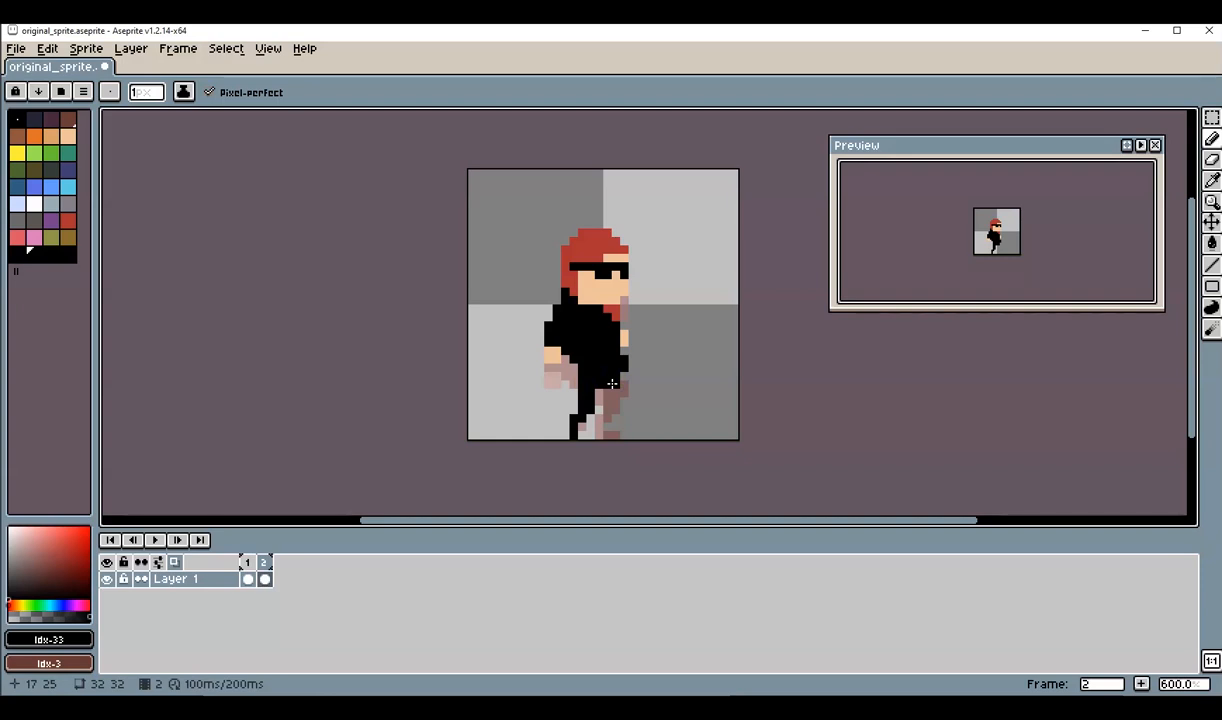
click(1211, 159)
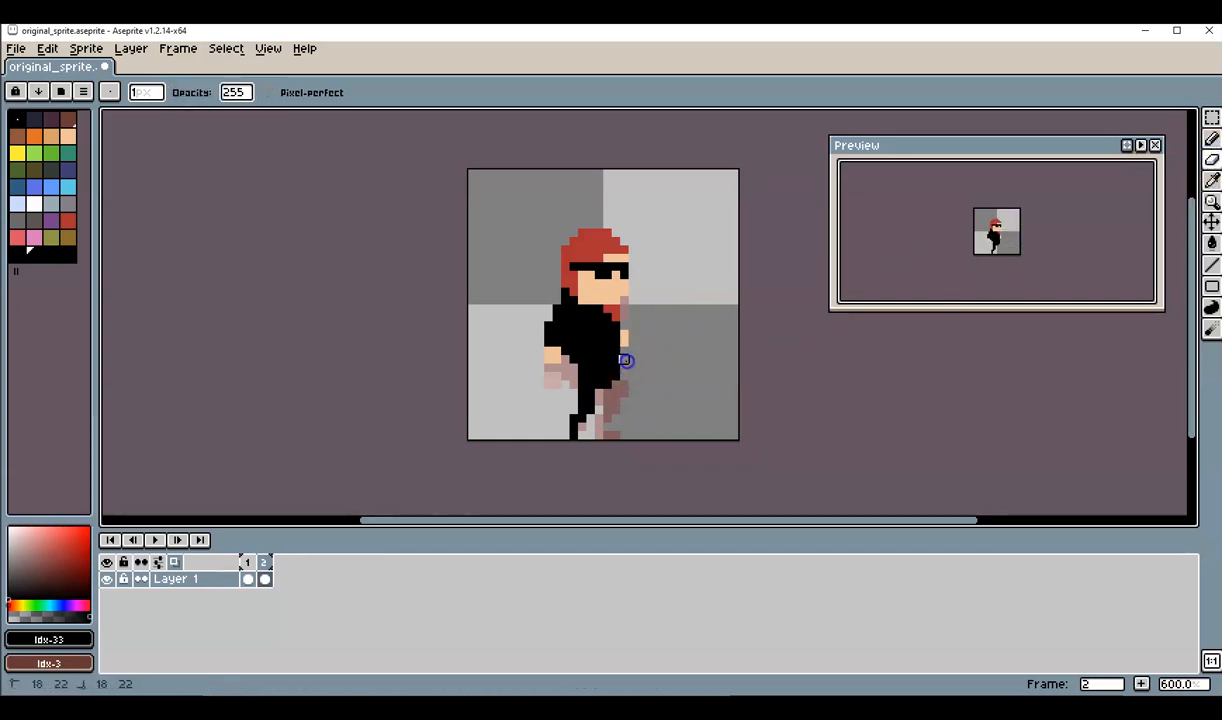
click(1211, 139)
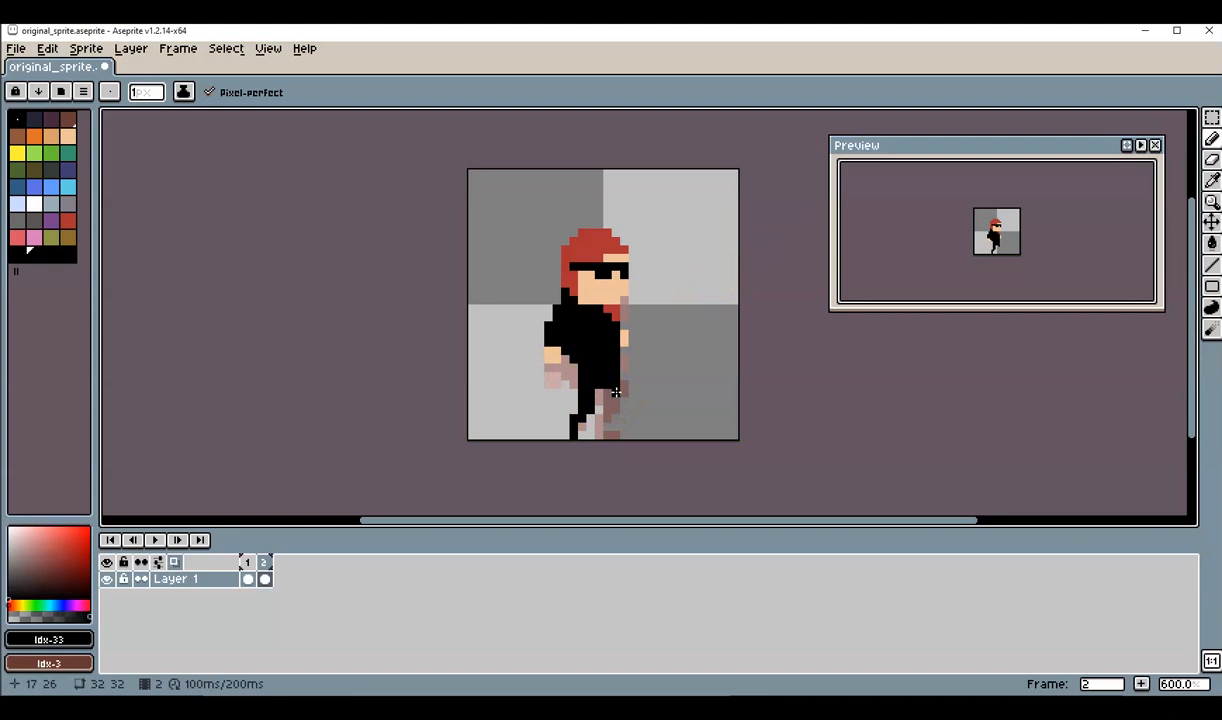
Step: Draw frame 2's front lower leg in black, bent backward at the knee with the foot lifted one pixel off the ground
click(618, 397)
click(616, 413)
click(602, 422)
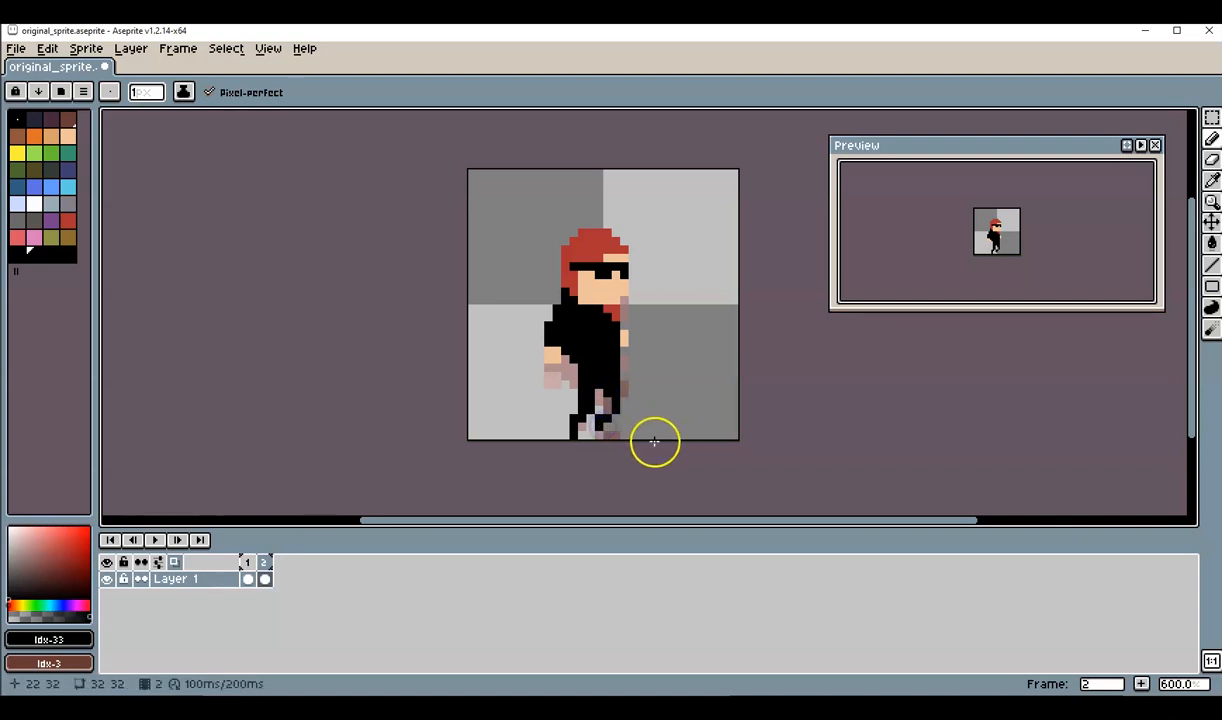
click(610, 413)
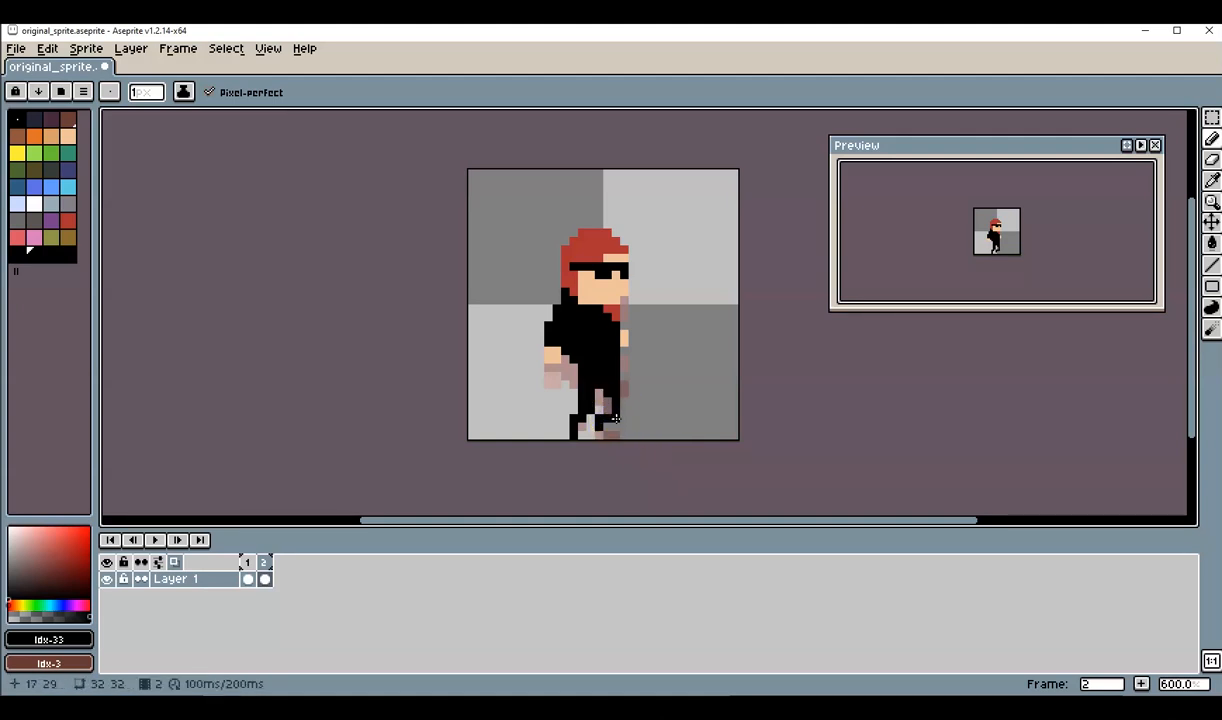
key(ctrl+z)
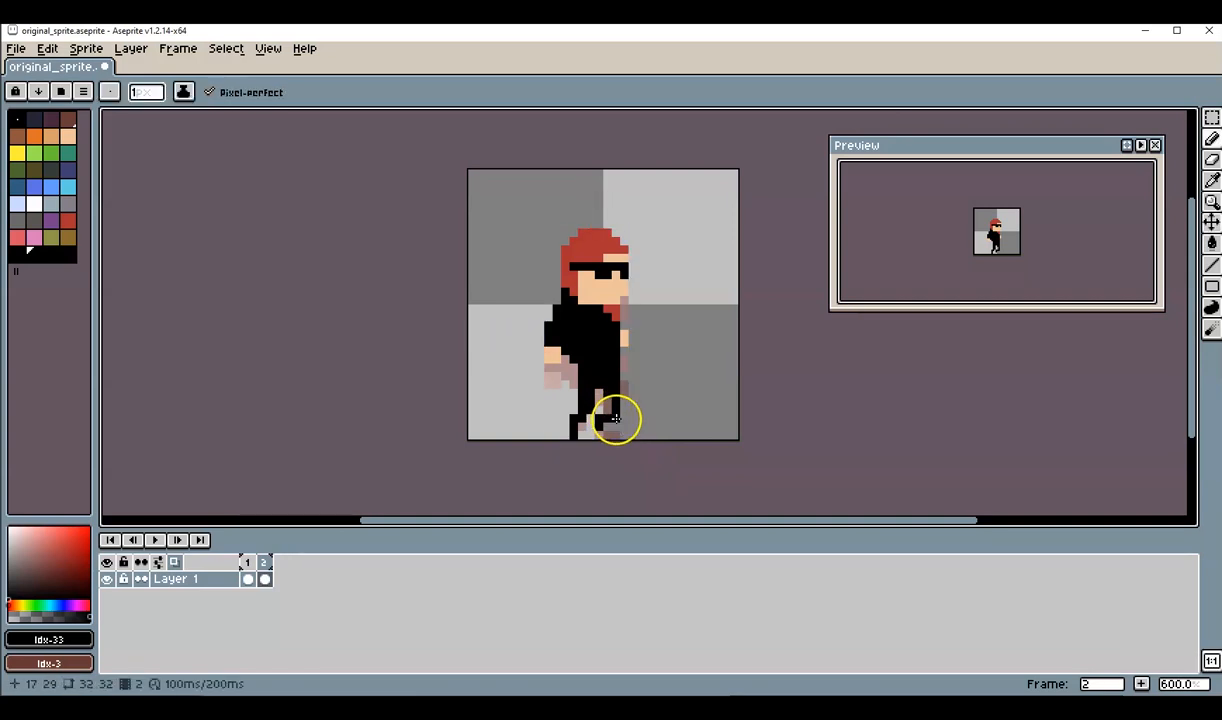
click(609, 413)
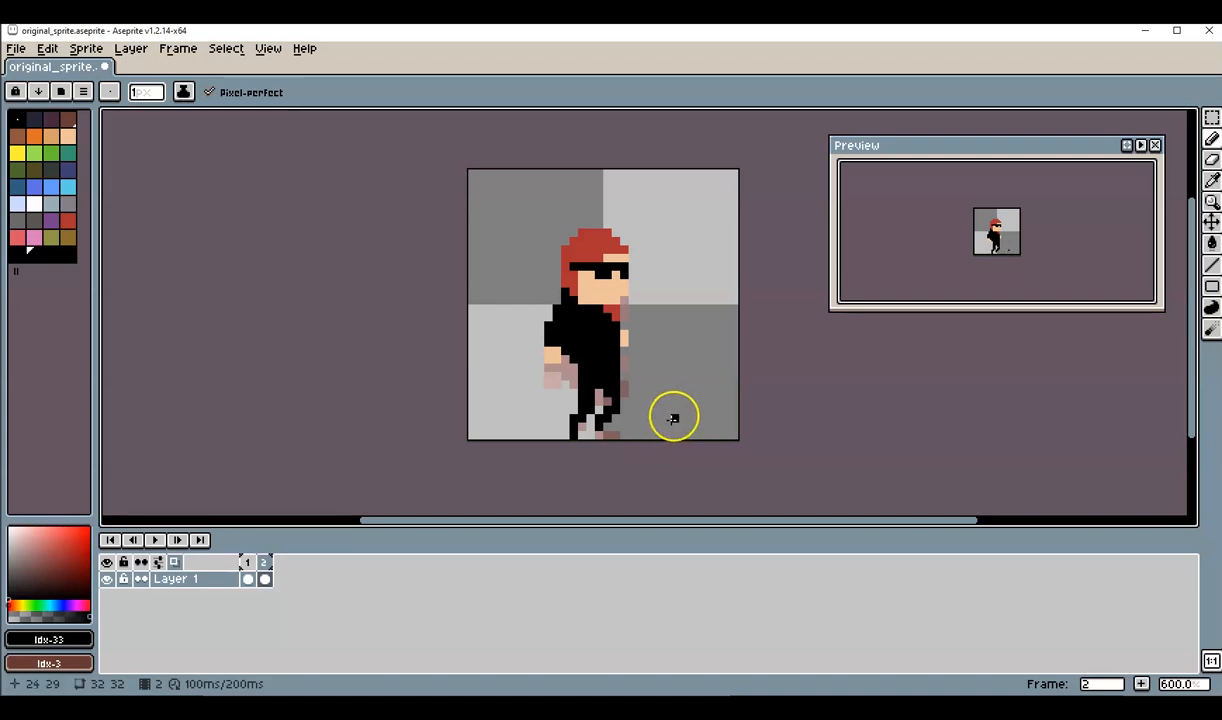
Step: Move frame 2's front hand down one pixel by erasing its top and adding a skin-coloured pixel underneath
click(1212, 160)
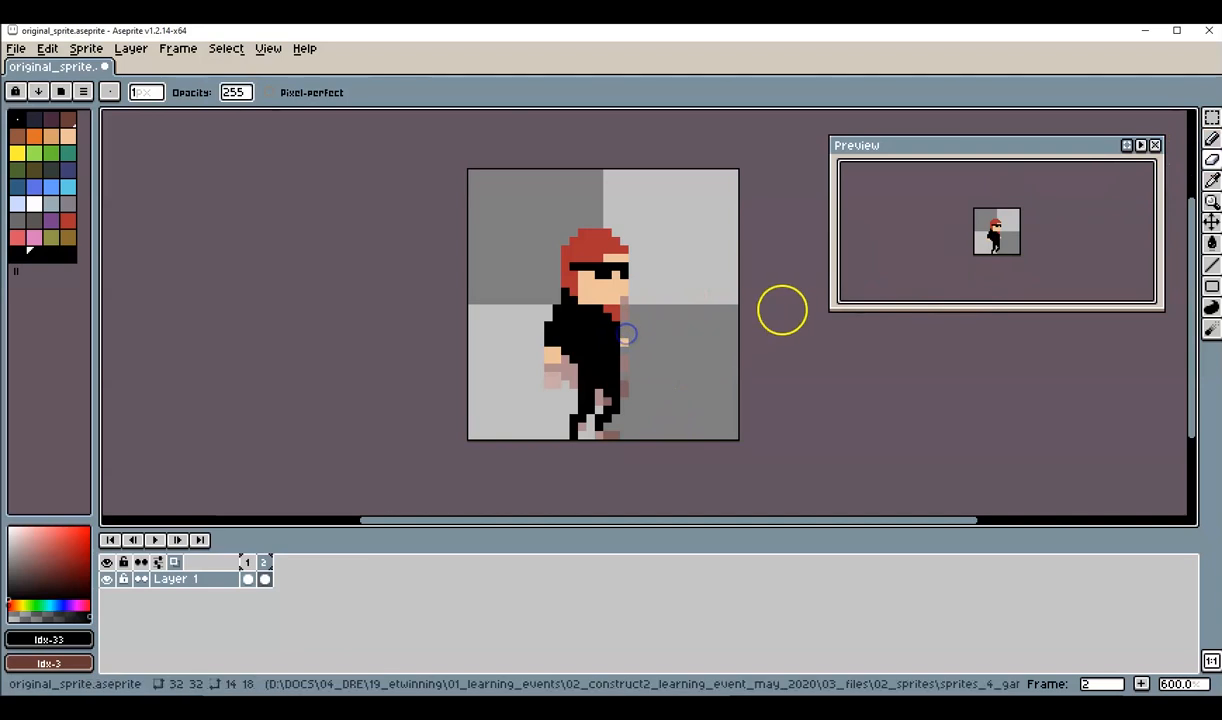
click(1212, 139)
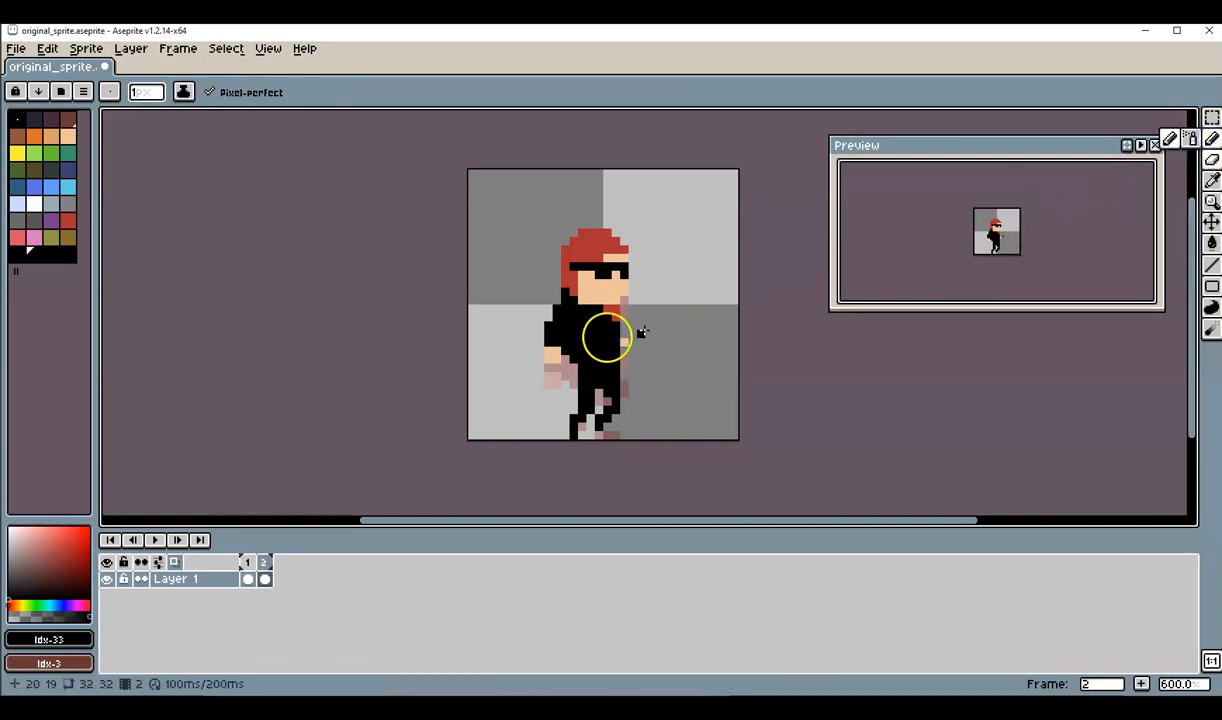
alt+click(550, 357)
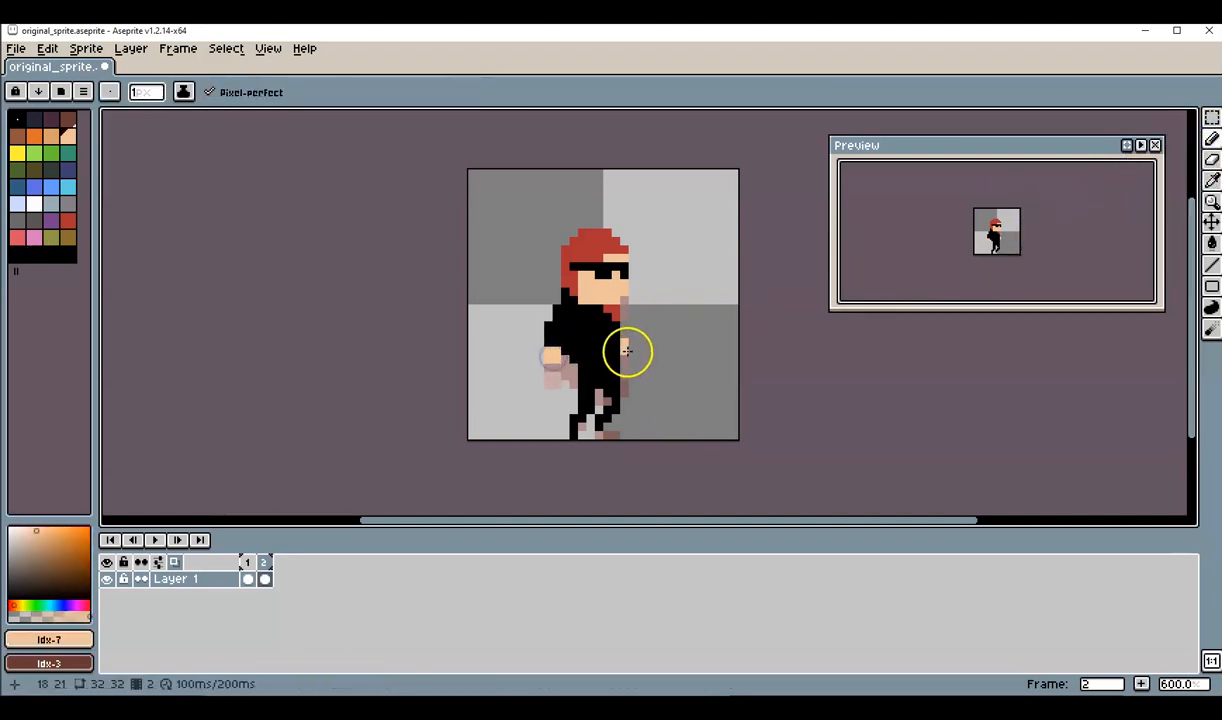
click(626, 352)
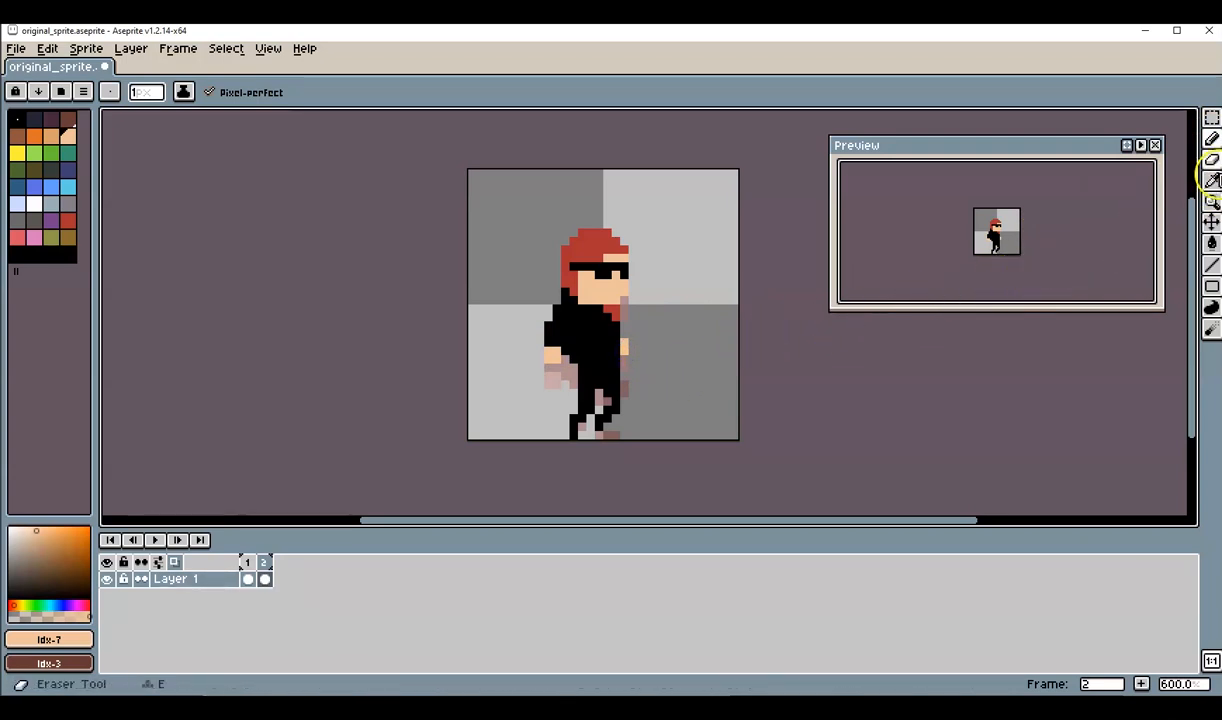
Step: Redraw frame 2's rear hand two pixels forward and one pixel up, extend the sleeve in black and erase the old hand
click(1212, 142)
click(1170, 139)
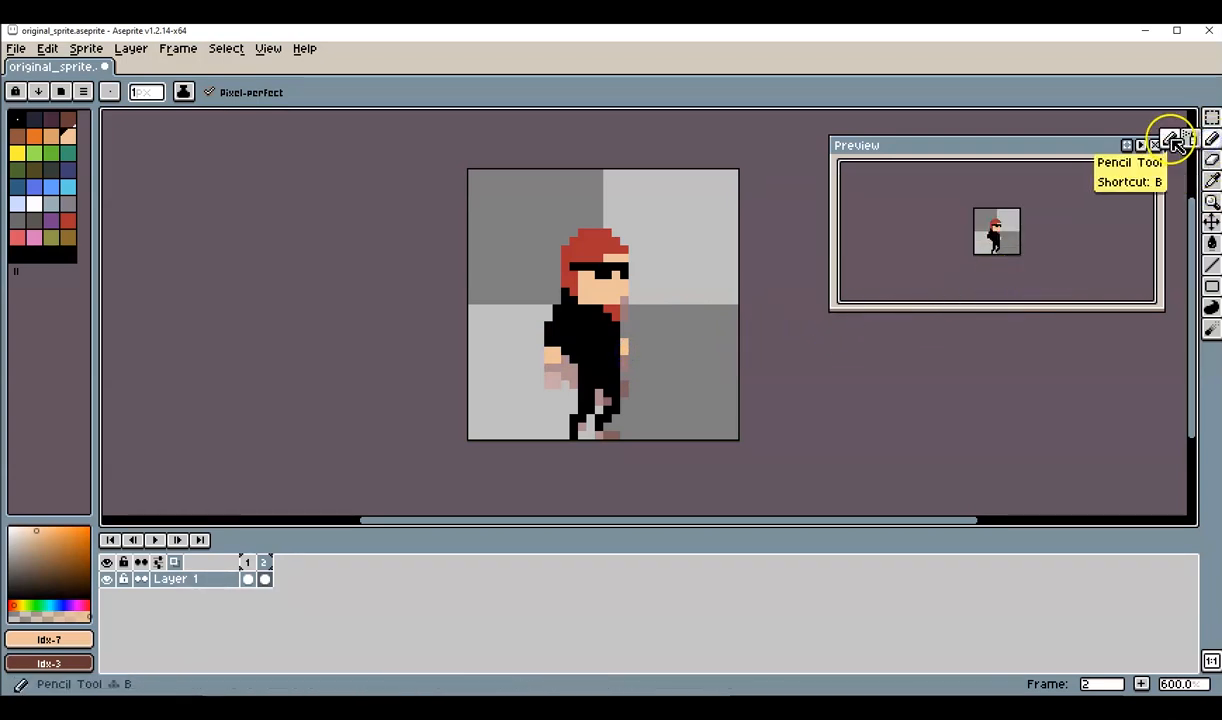
alt+click(553, 359)
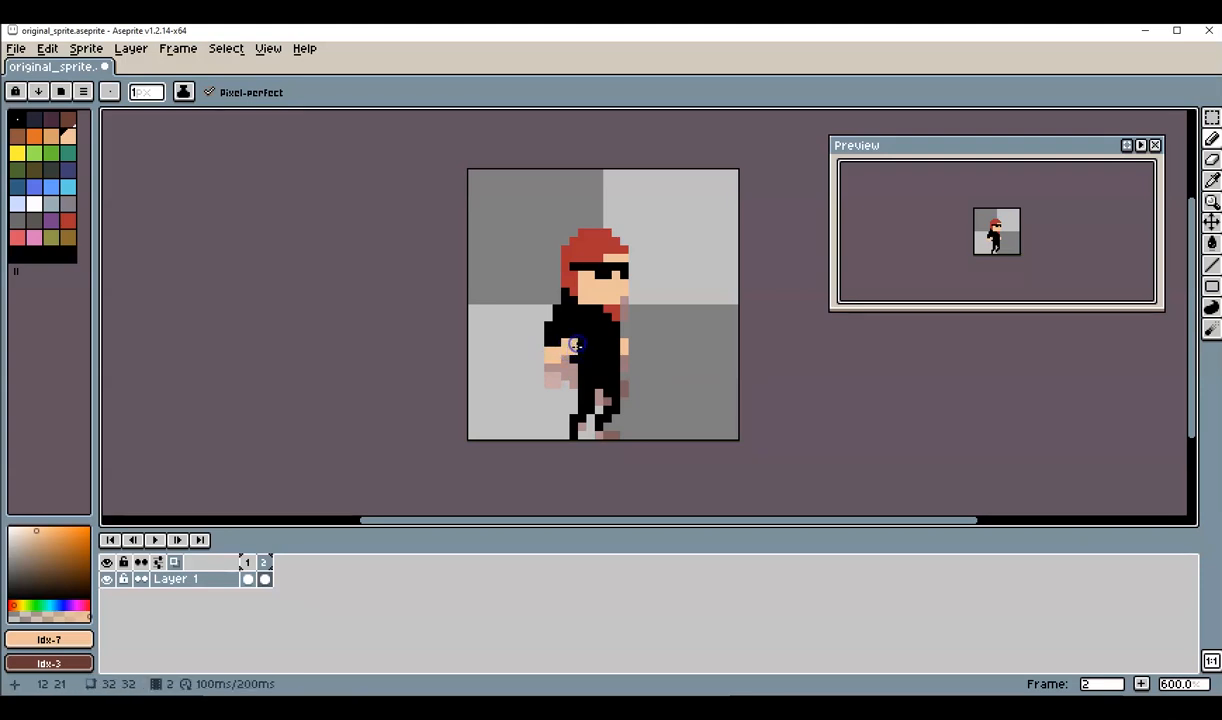
alt+click(585, 335)
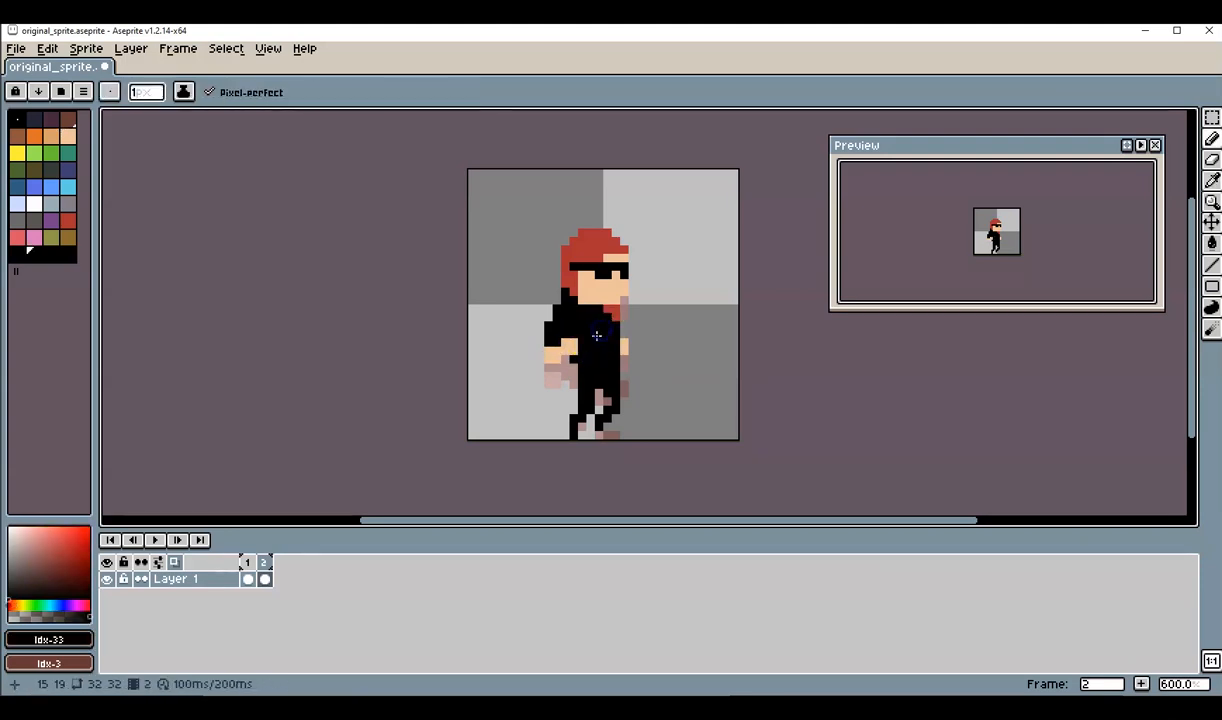
click(557, 352)
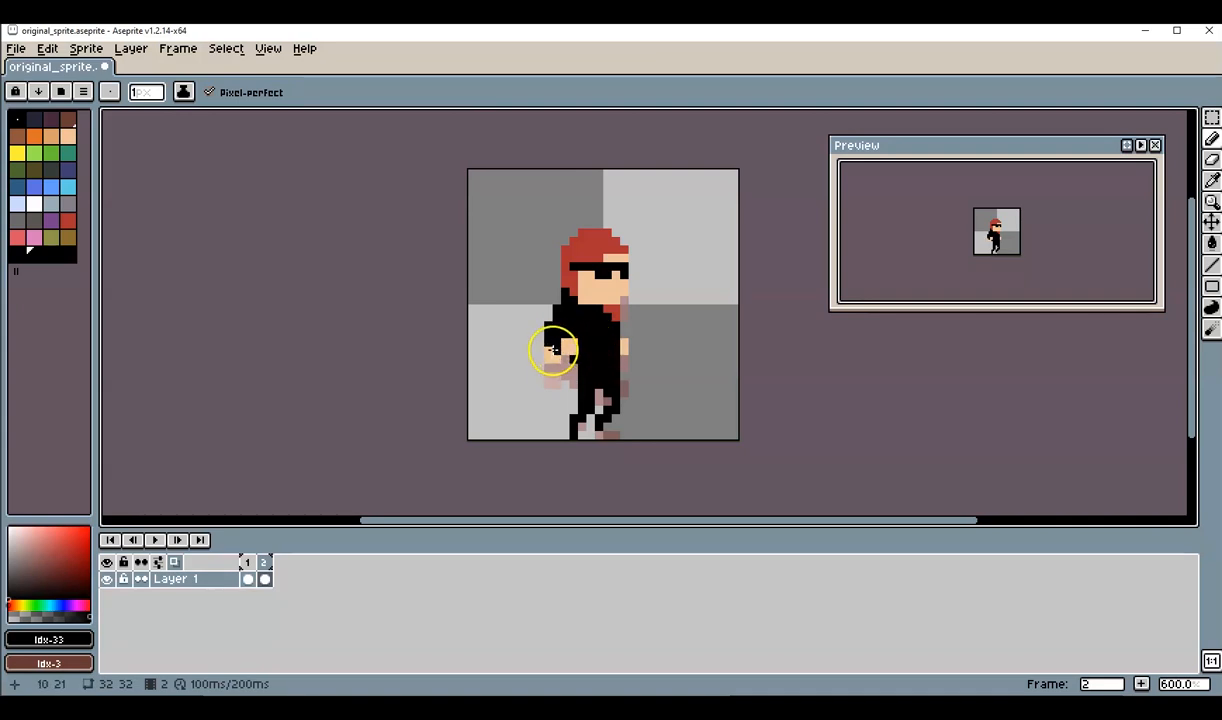
click(1213, 160)
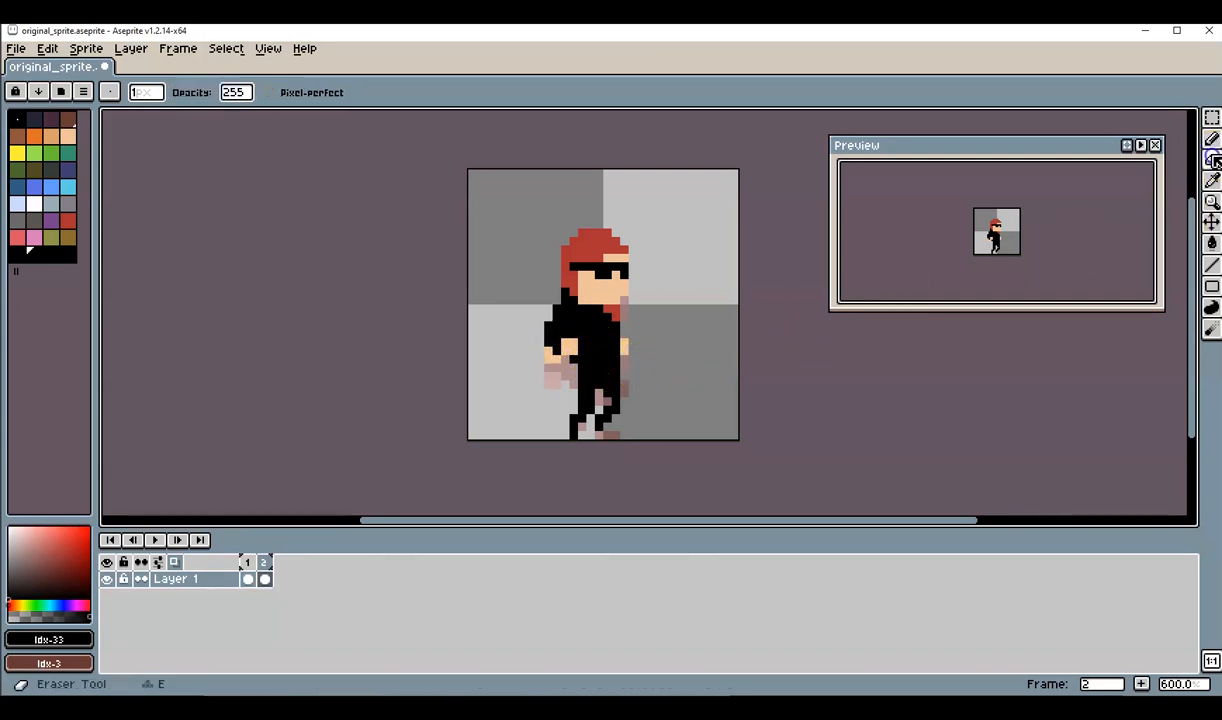
click(548, 352)
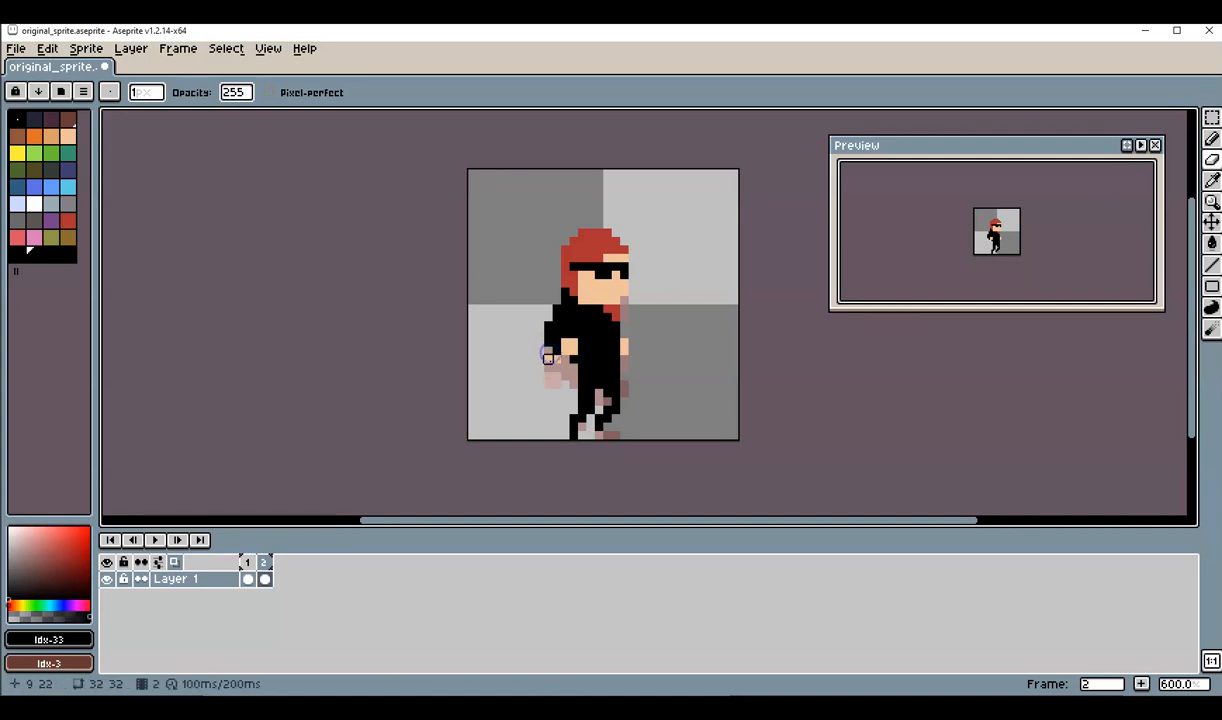
click(590, 408)
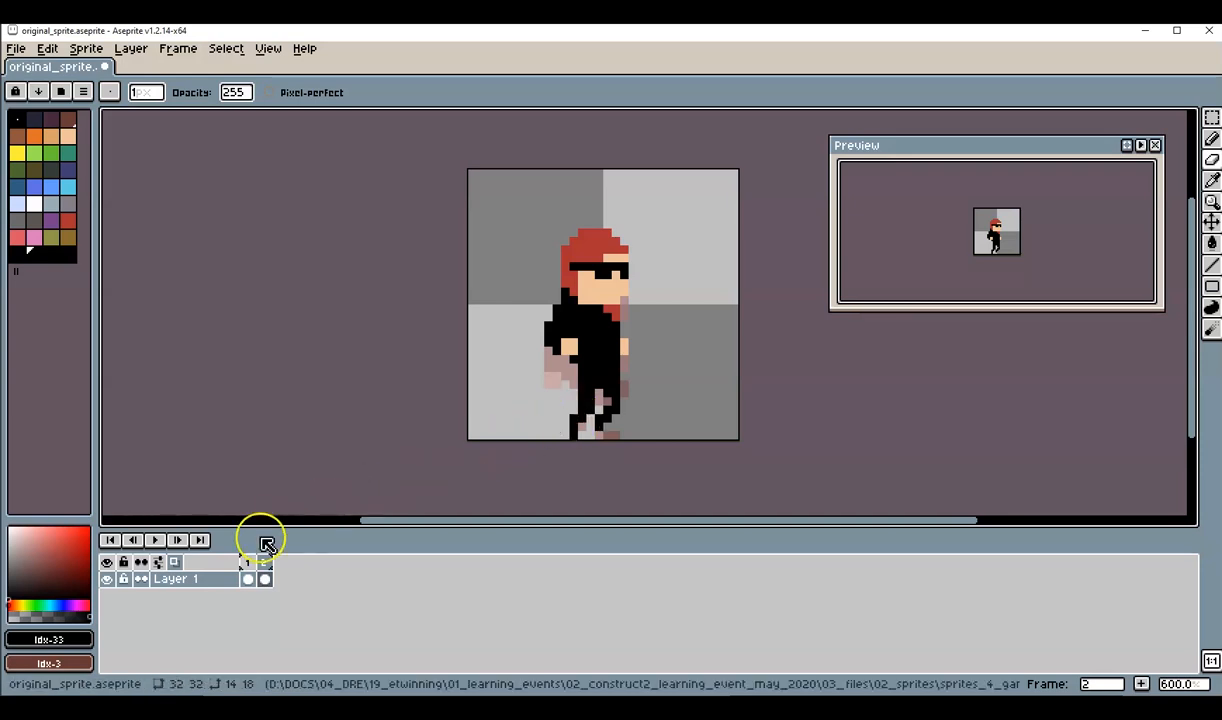
Step: Compare the poses by flipping back and forth between frames 1 and 2
click(250, 566)
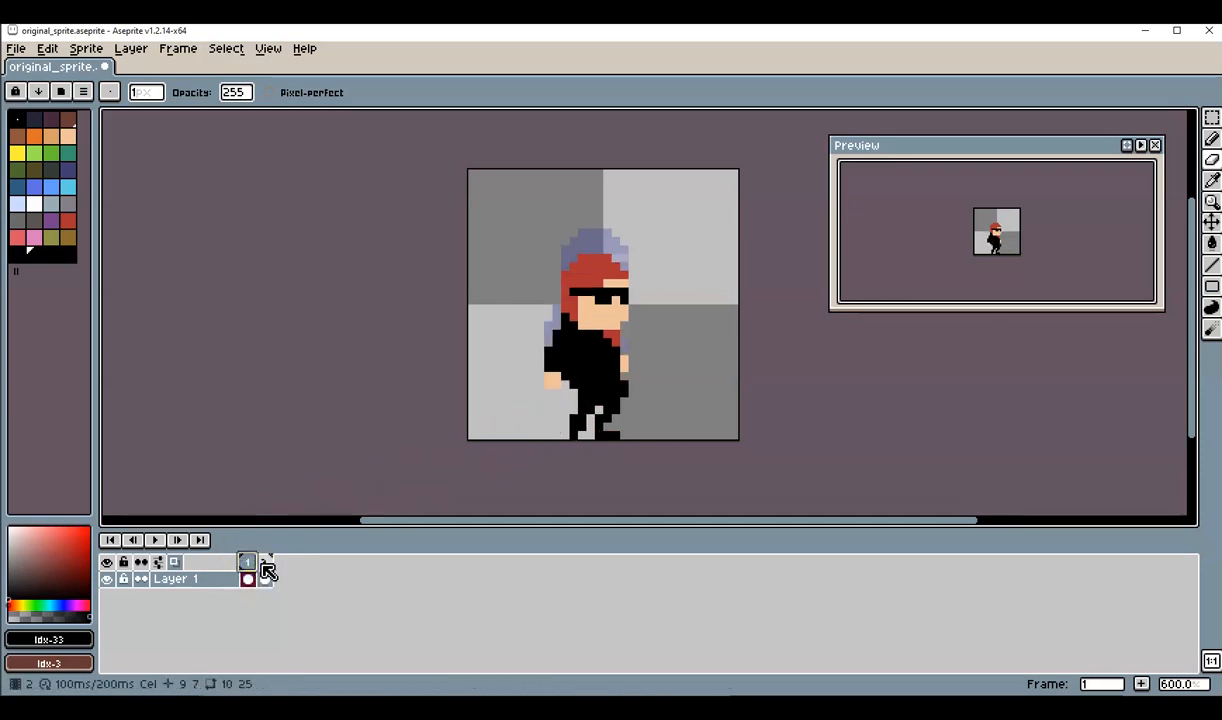
click(266, 564)
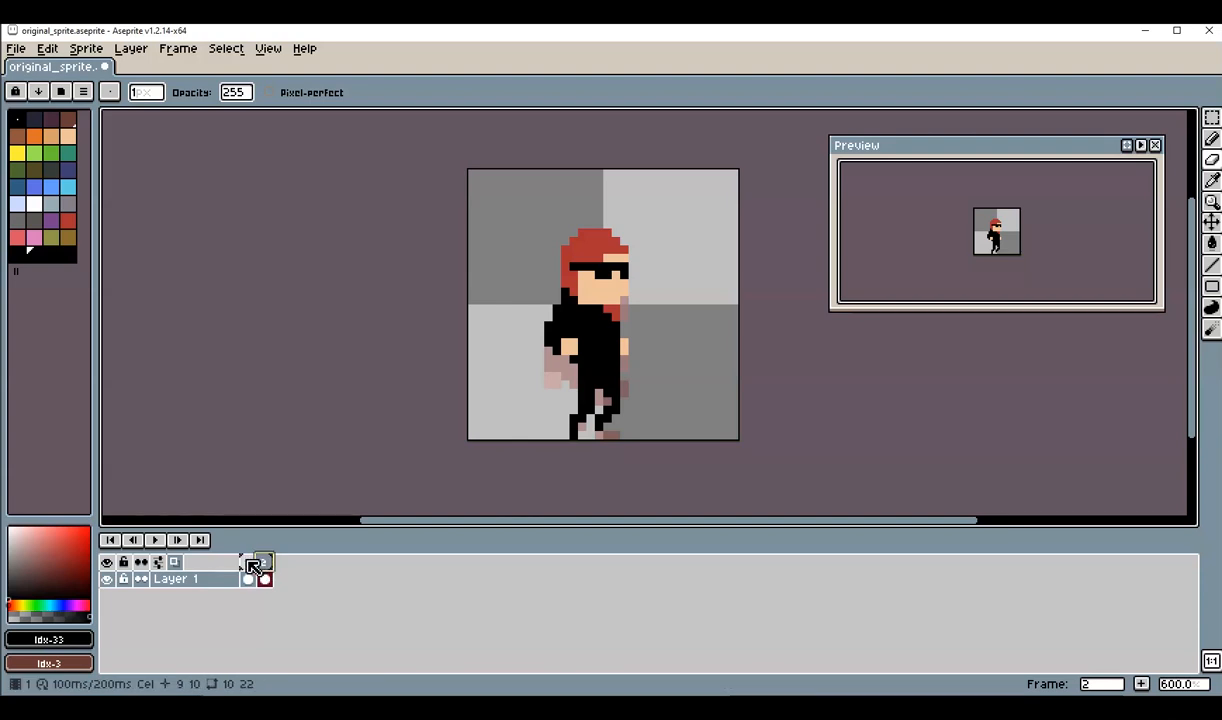
click(249, 563)
click(266, 563)
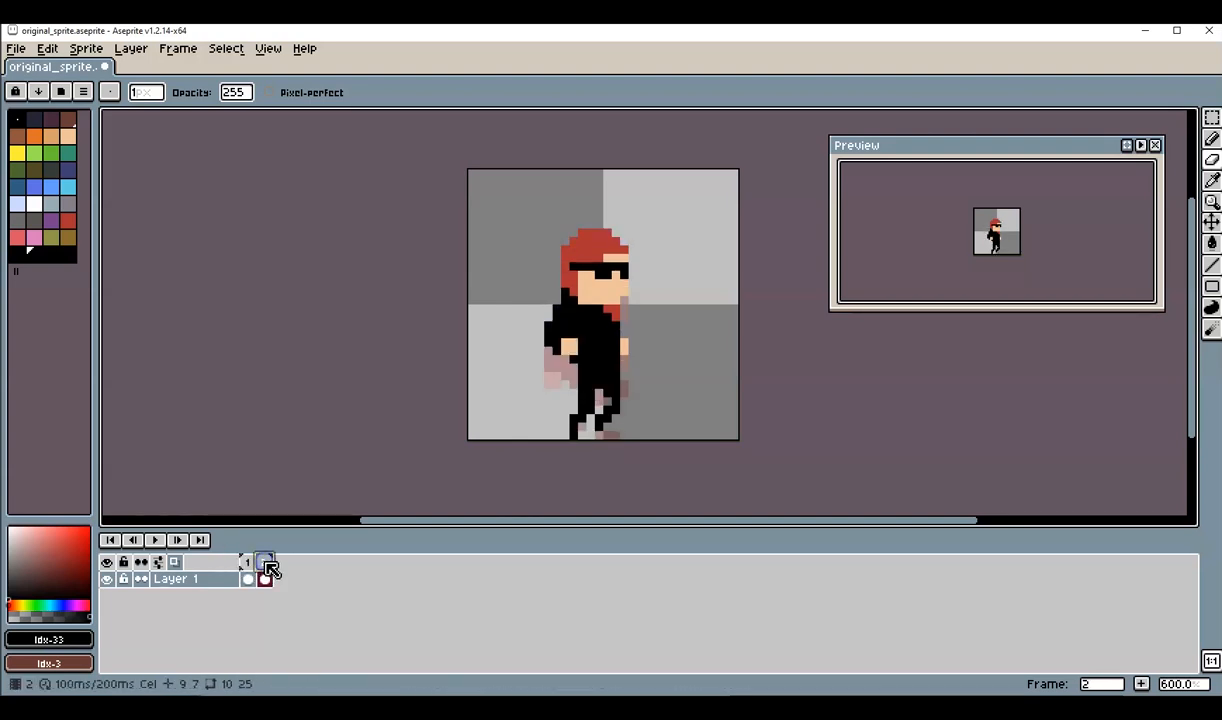
click(249, 563)
click(266, 563)
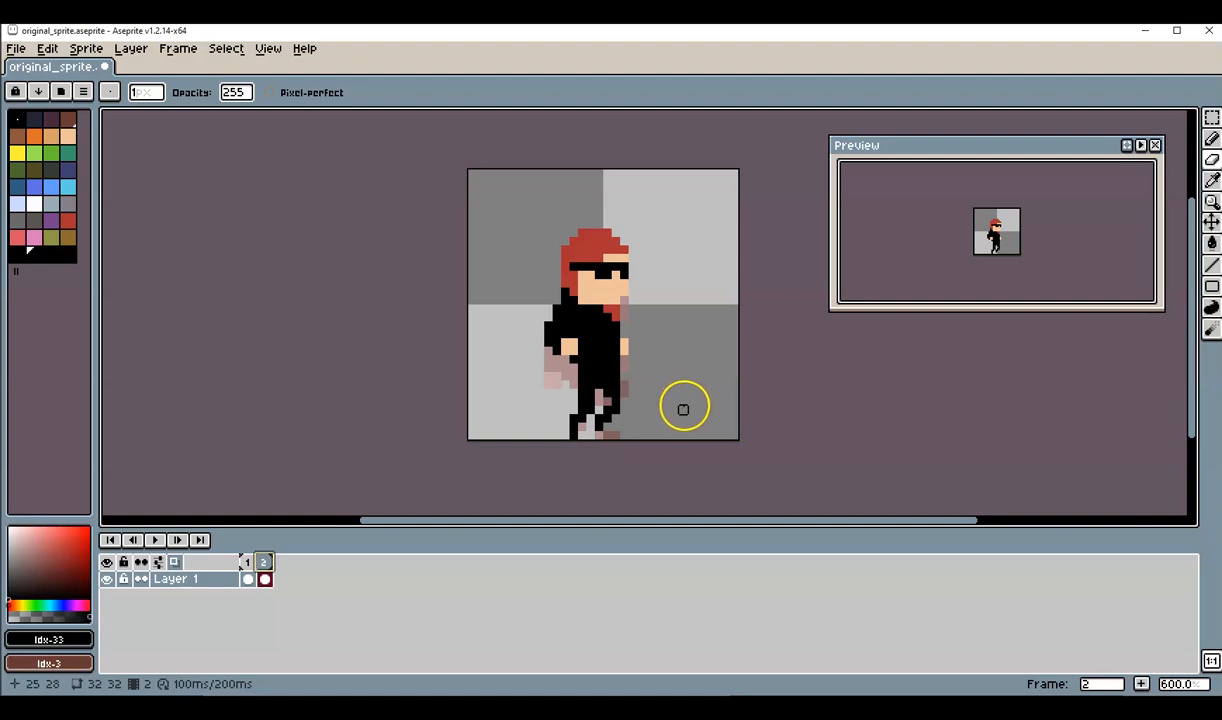
Step: Duplicate frame 2 as frame 3 and redraw its rear hand one pixel forward and one pixel up, covering the old hand in black
click(276, 583)
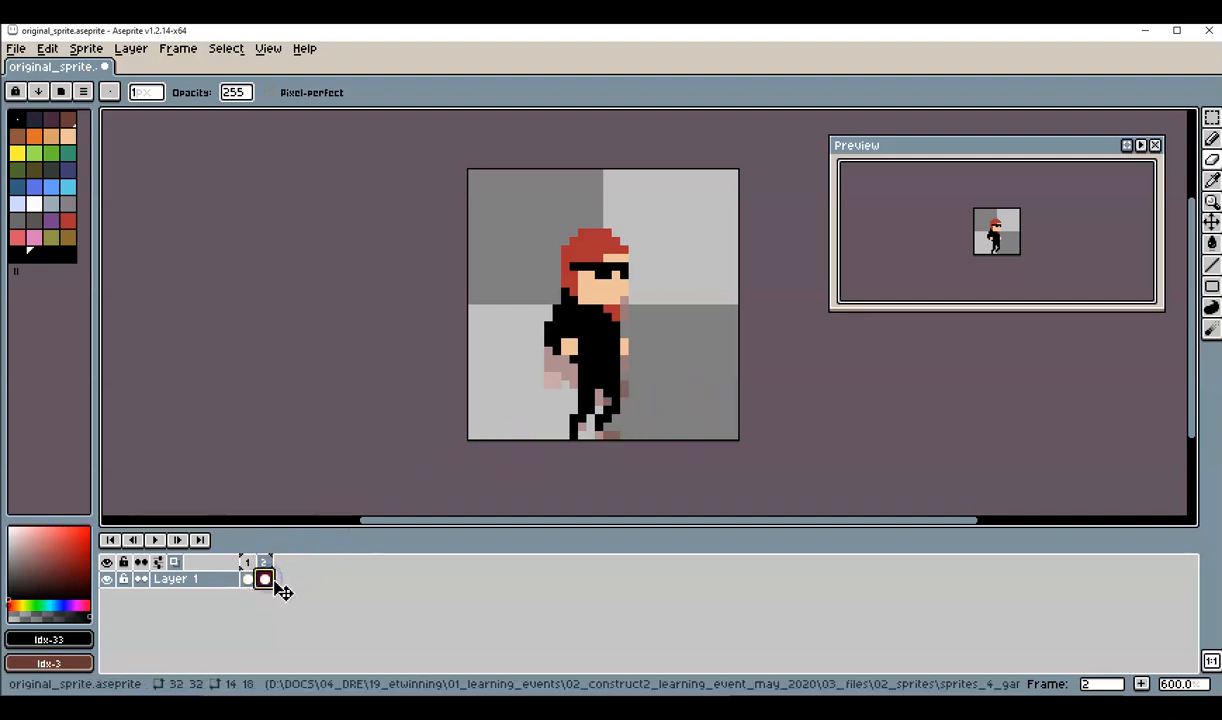
drag(276, 583, 286, 587)
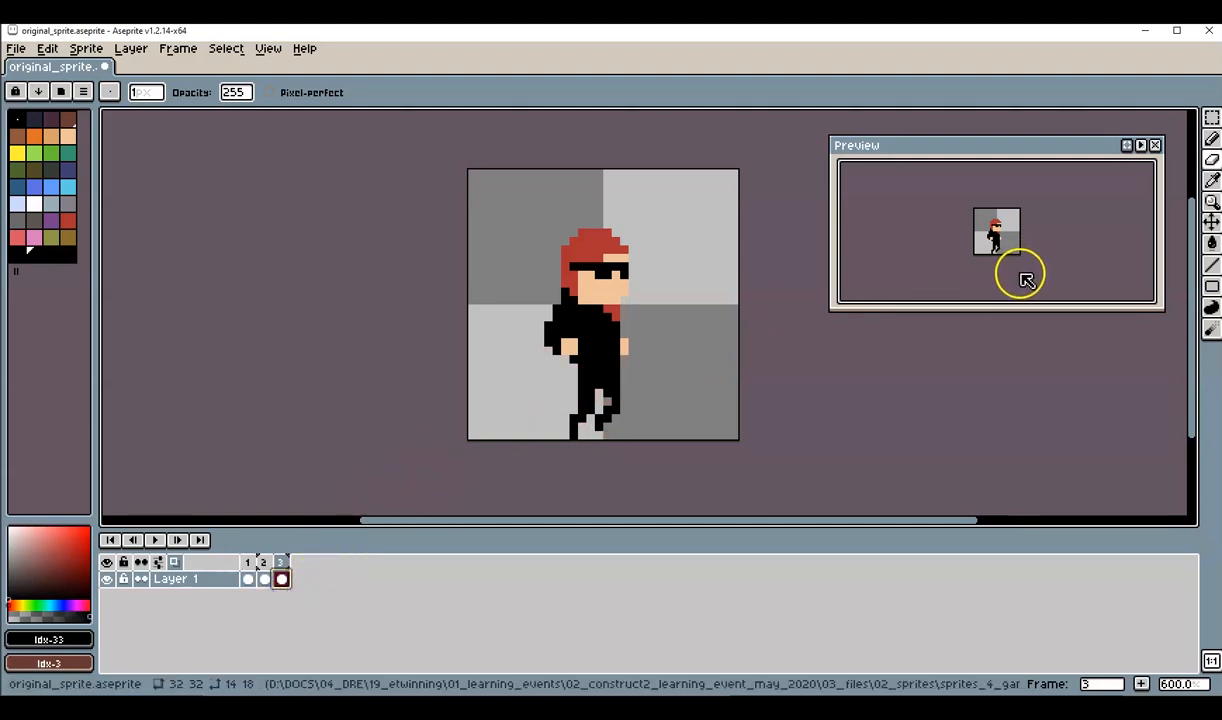
click(1211, 139)
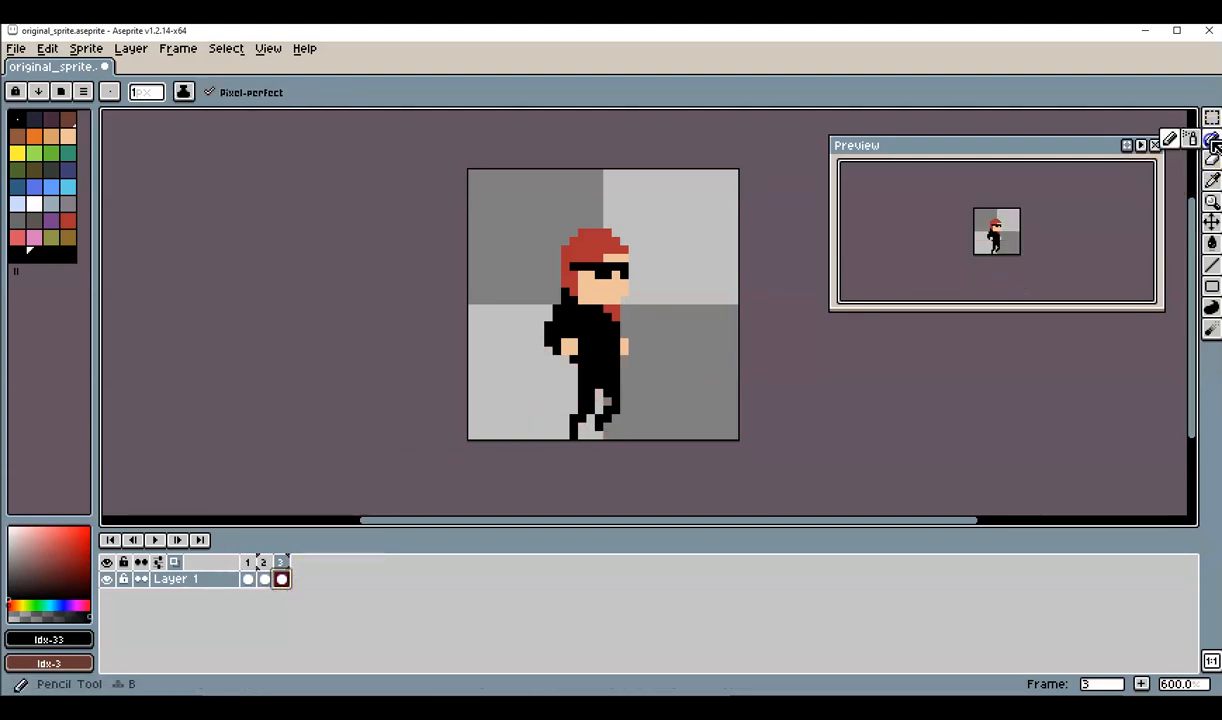
alt+click(572, 342)
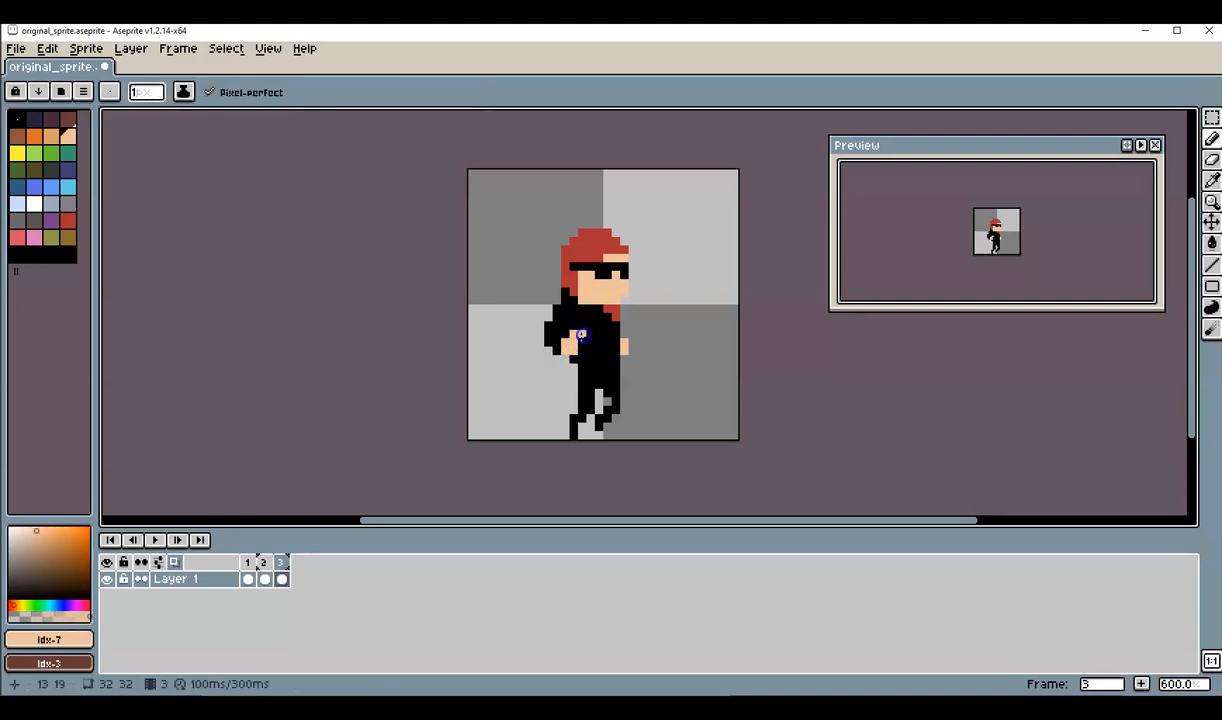
alt+click(595, 338)
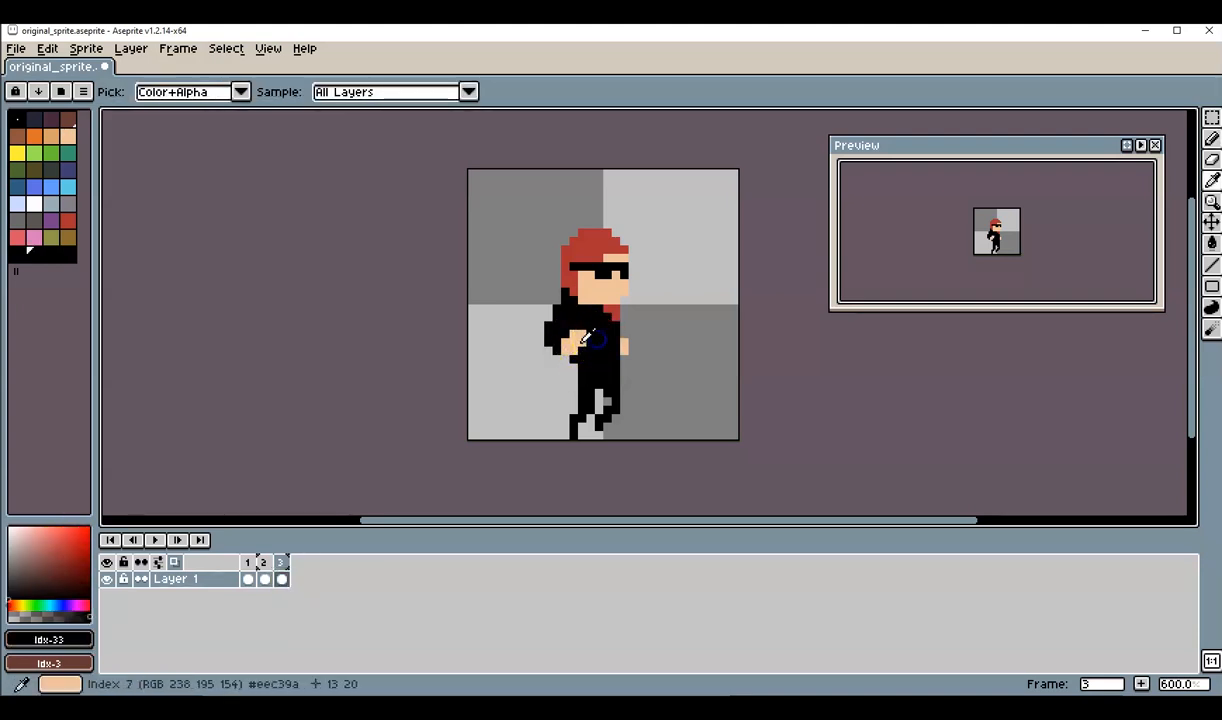
drag(567, 349, 576, 352)
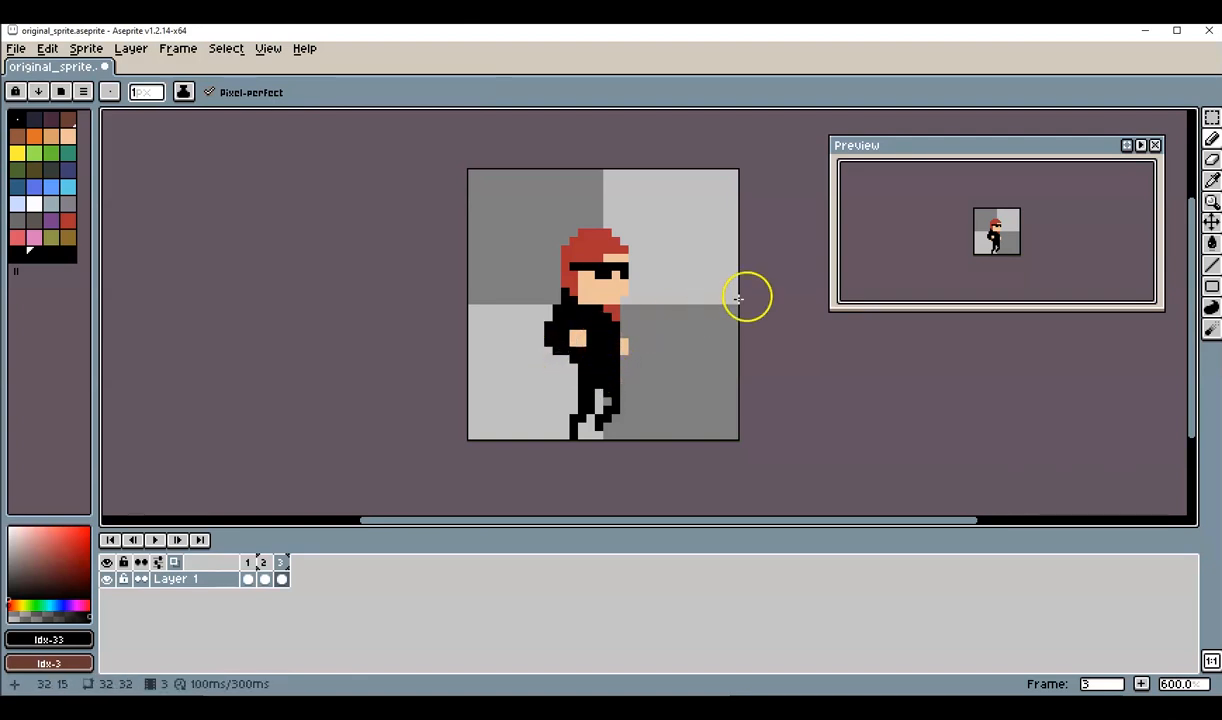
Step: Erase the rear edge column of frame 3's sleeve and the whole front hand
click(1211, 178)
drag(548, 328, 548, 349)
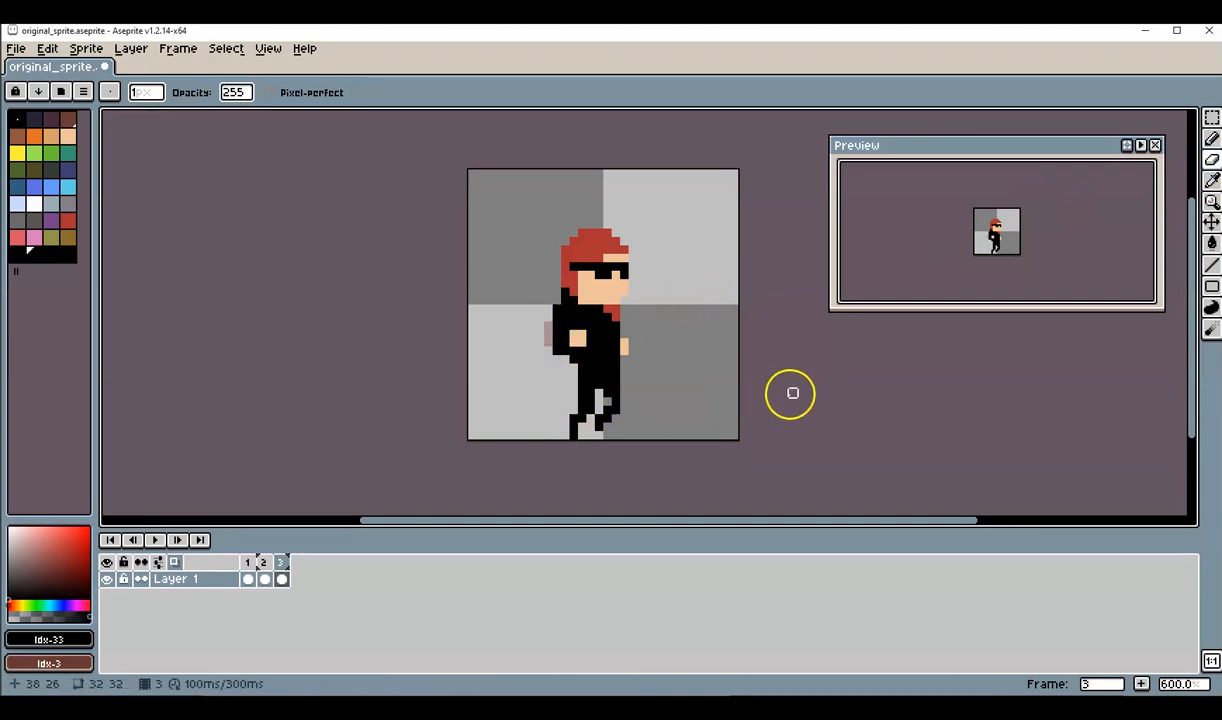
click(1212, 142)
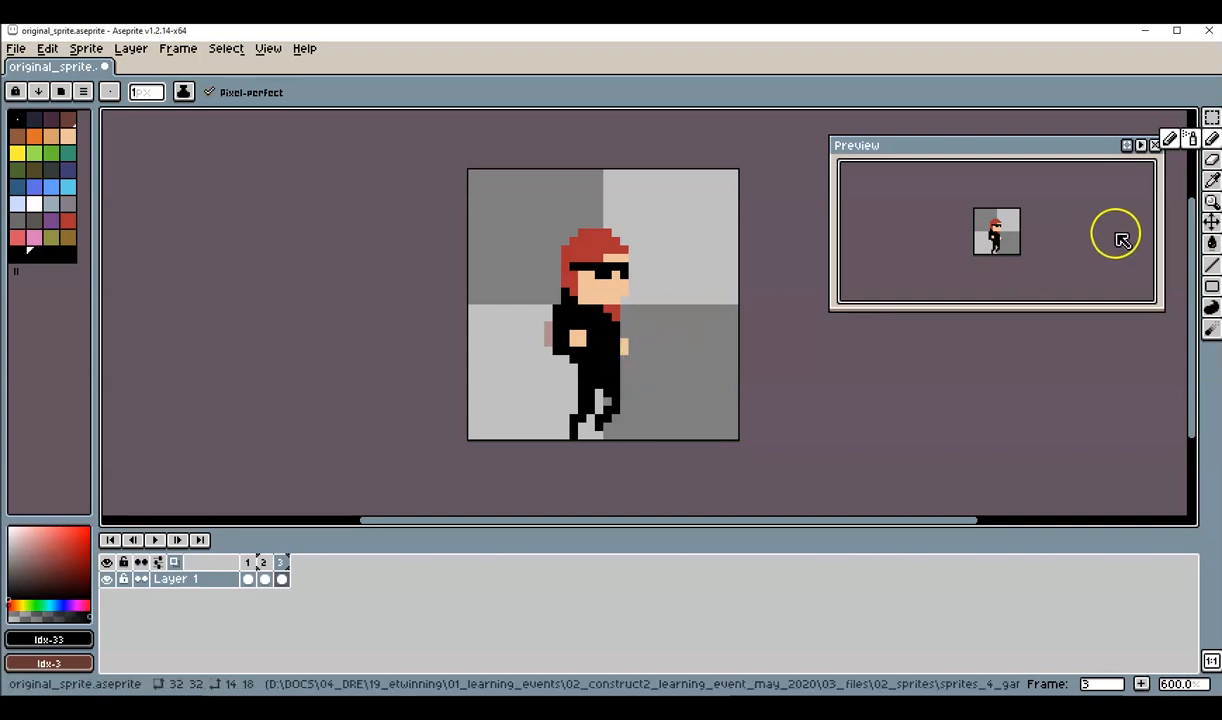
click(1212, 160)
click(626, 343)
click(627, 352)
Step: Erase the lower ends of both legs, including the feet, in frame 3
click(1212, 139)
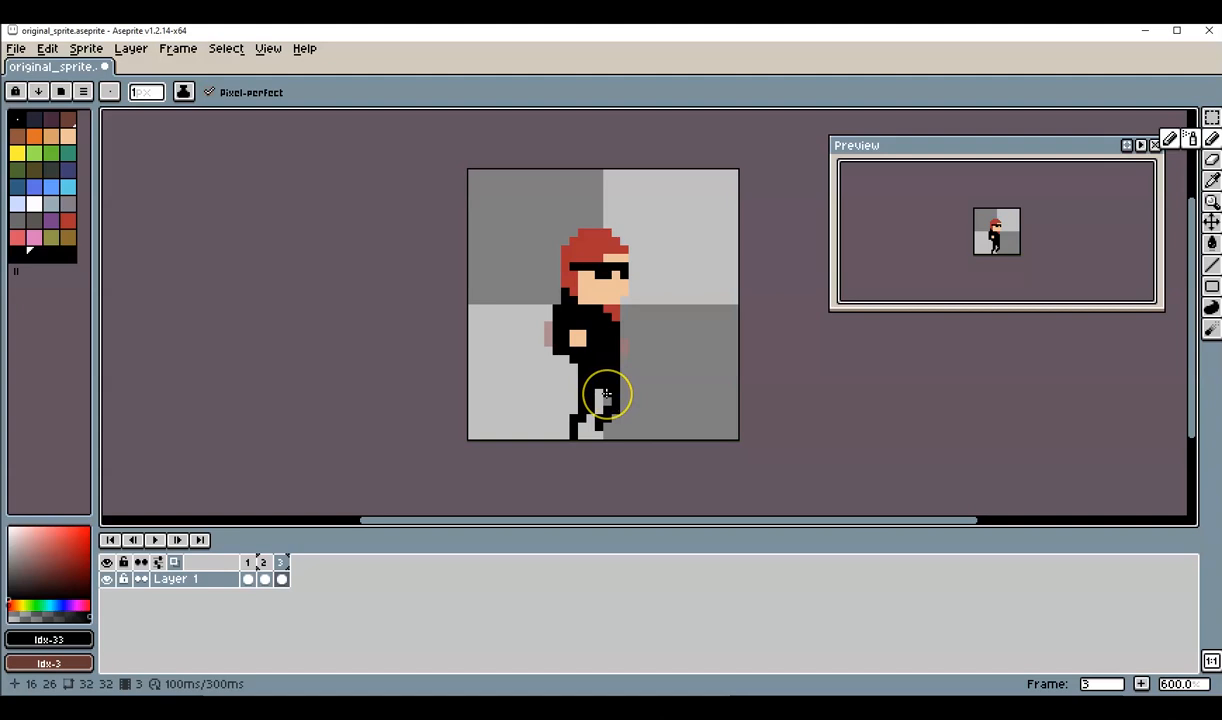
drag(603, 400, 578, 433)
click(1211, 160)
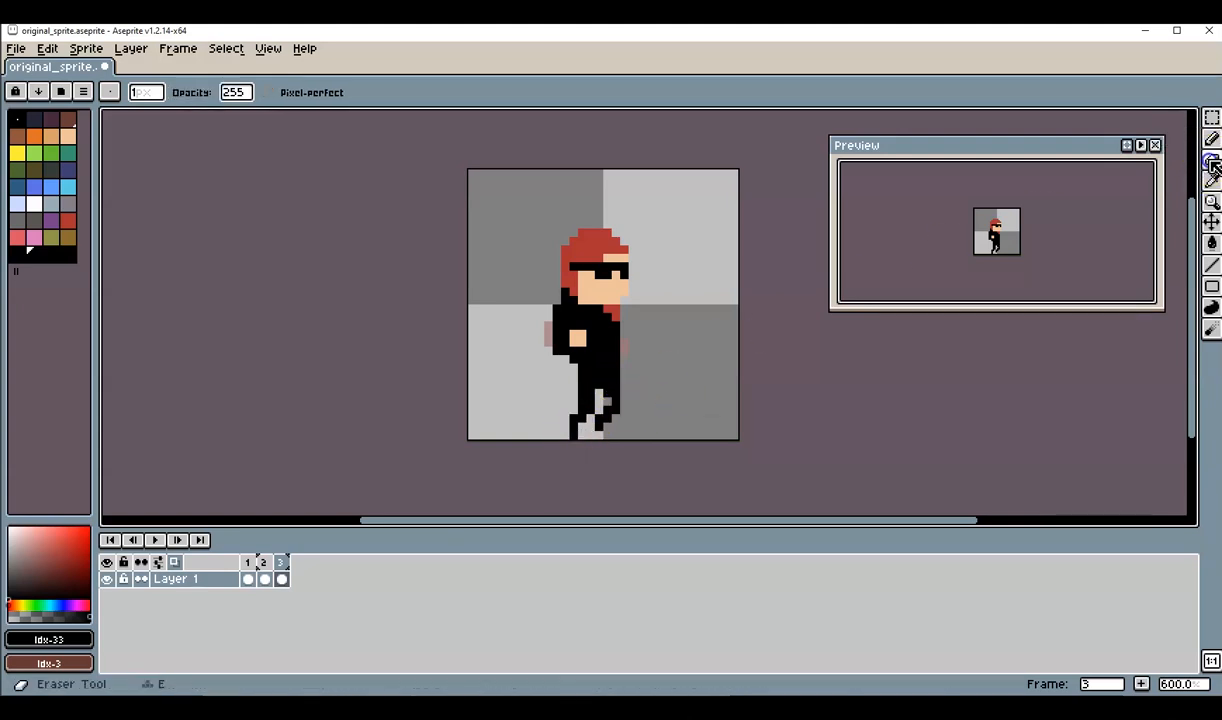
click(575, 438)
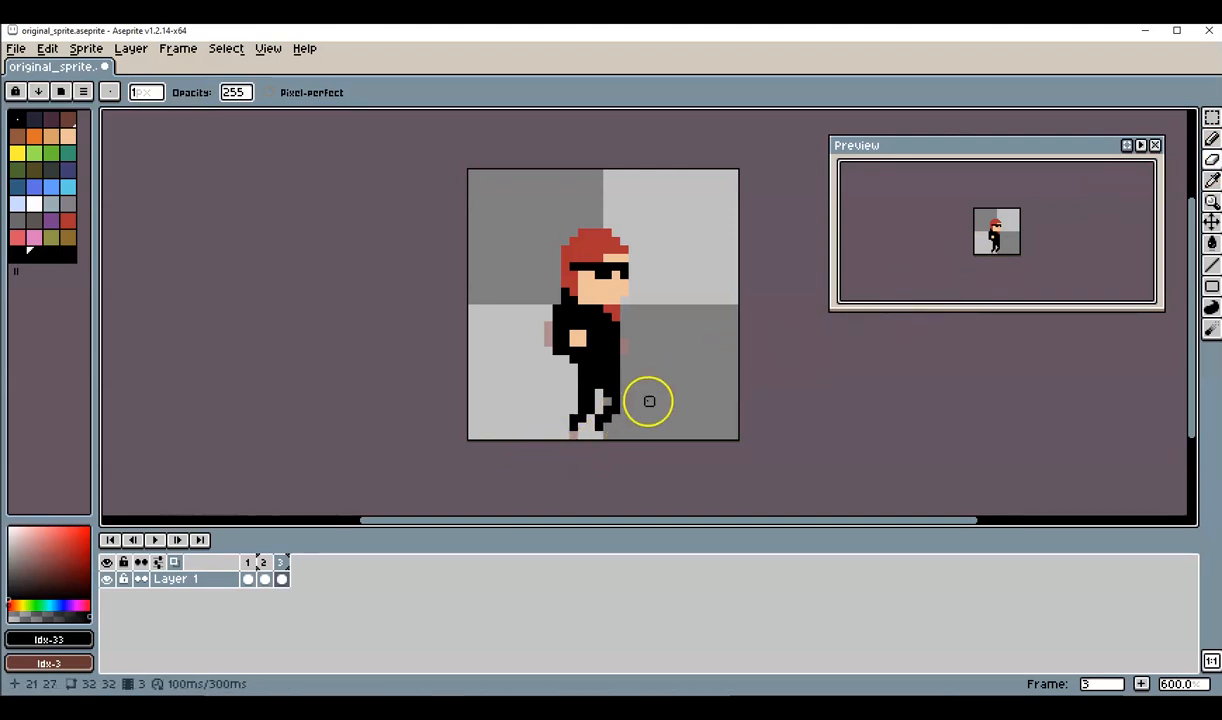
click(600, 424)
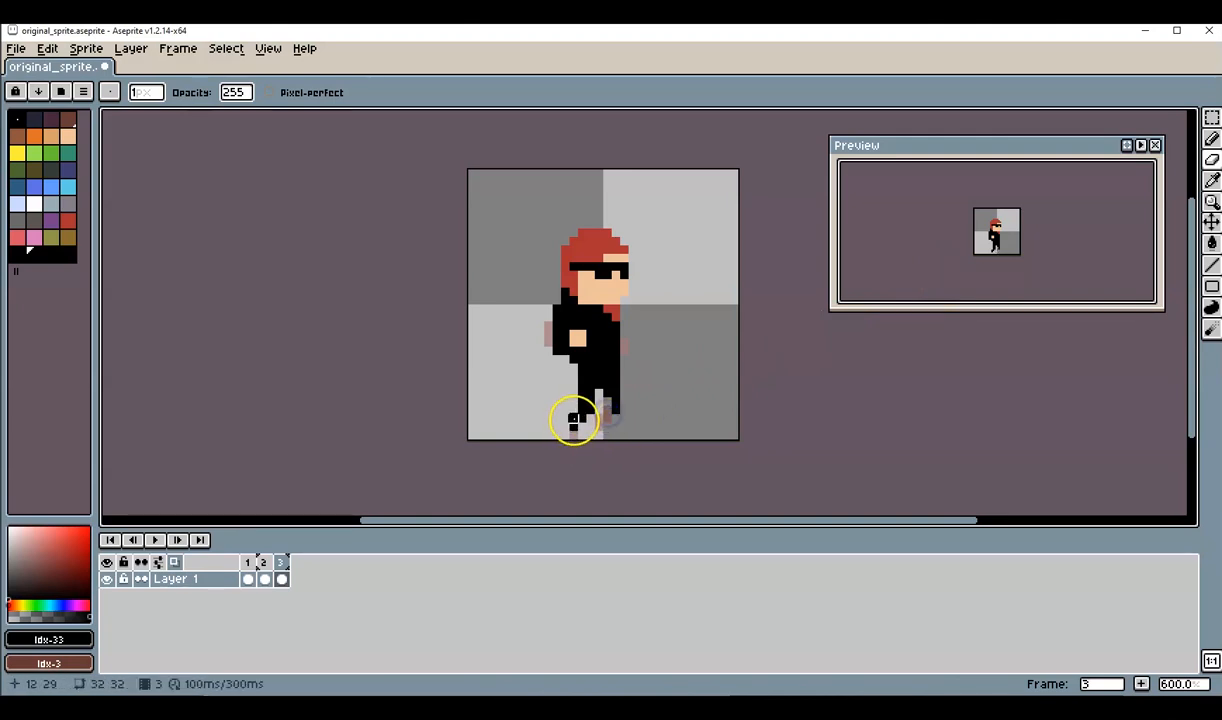
click(616, 410)
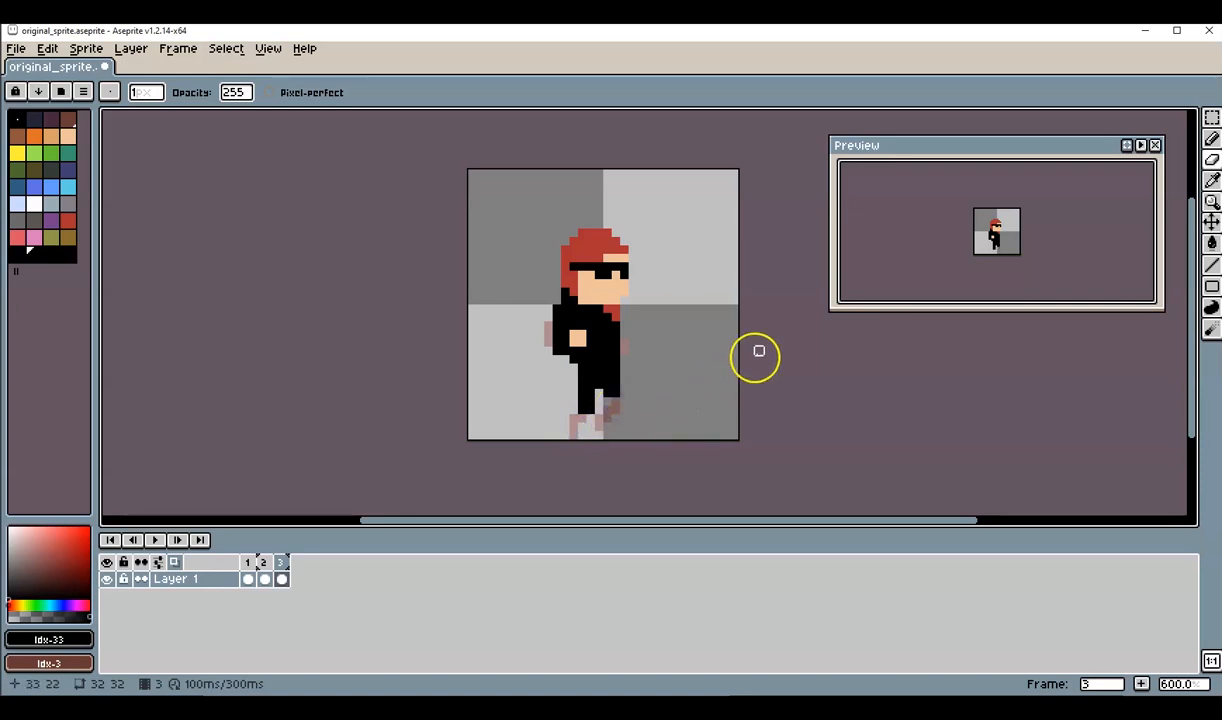
Step: Draw frame 3's bent front knee and both raised feet in black, and compare the pose with frames 1 and 2
click(1212, 139)
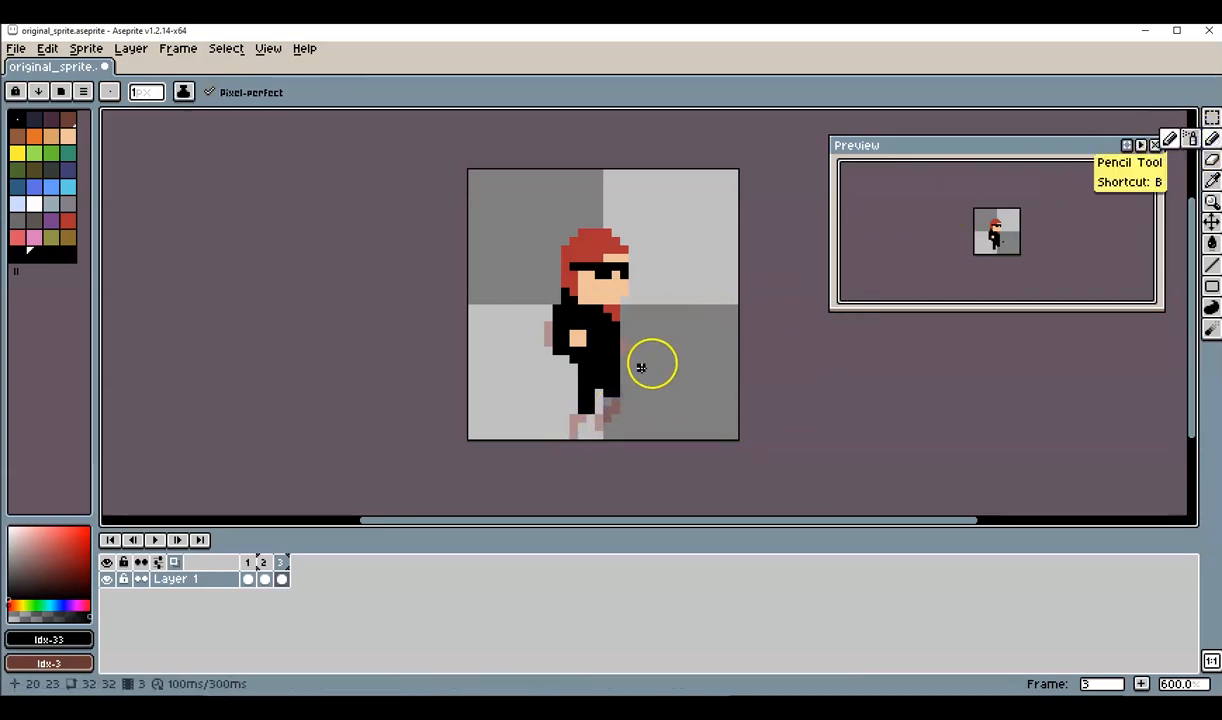
drag(622, 374, 626, 386)
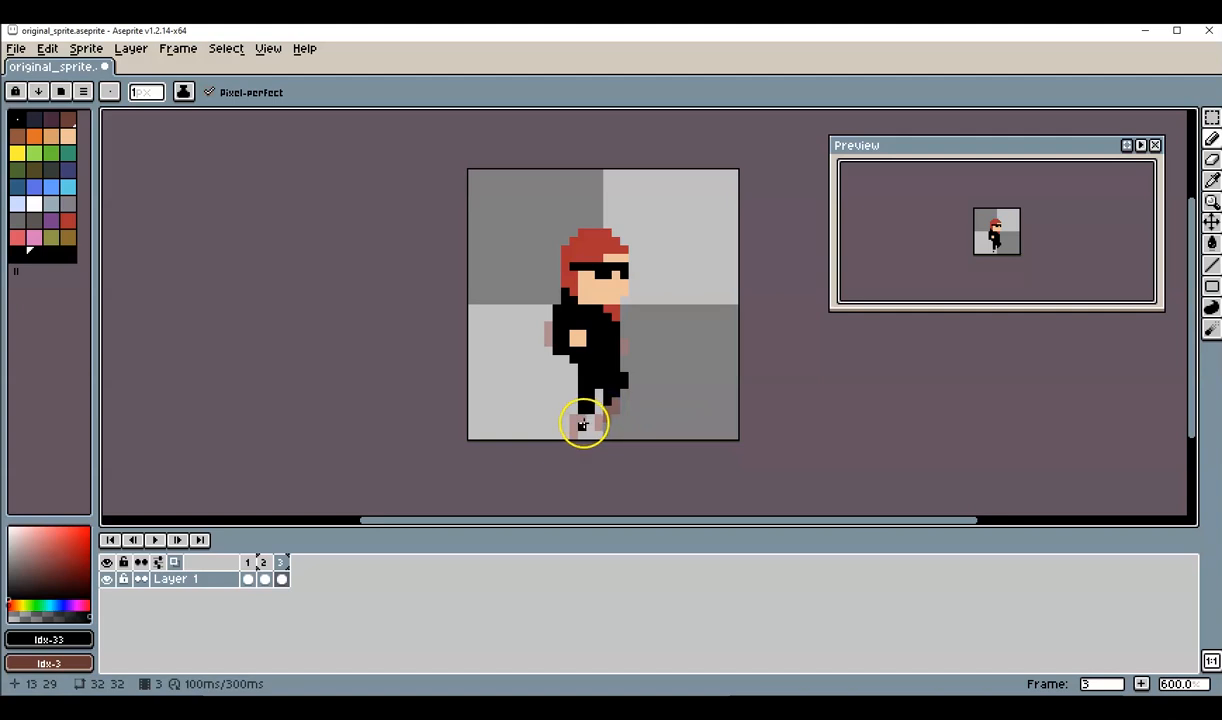
click(579, 420)
click(576, 425)
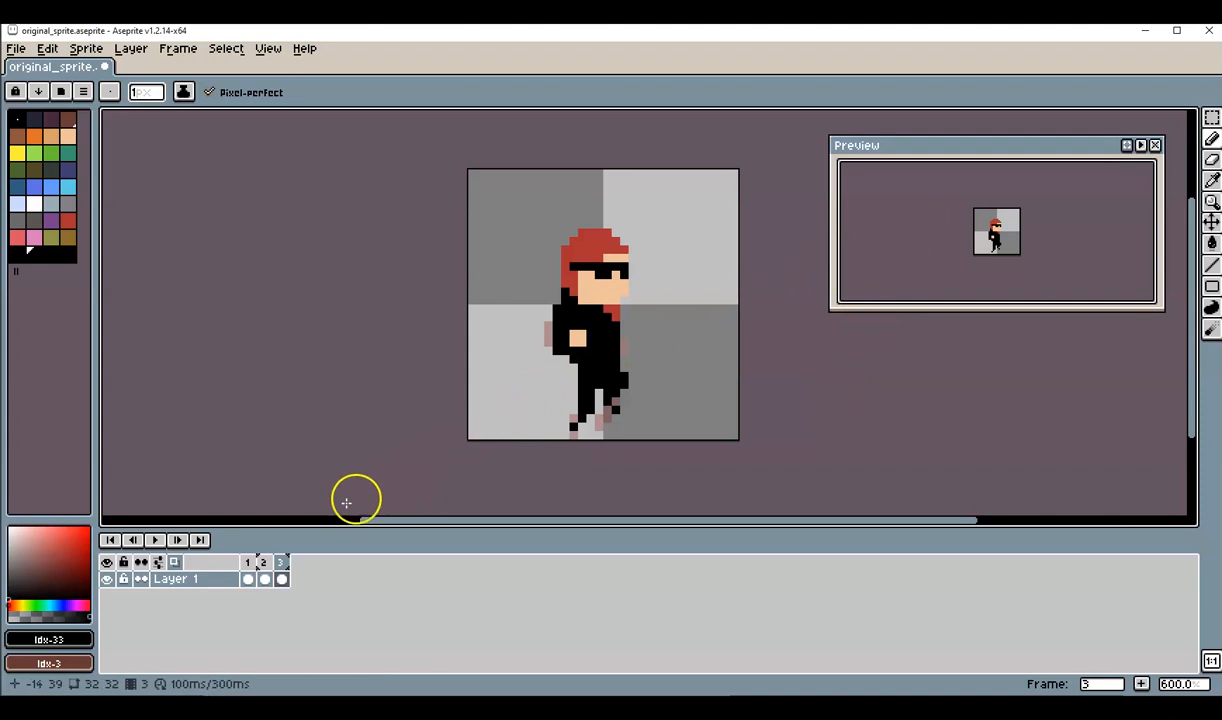
click(249, 563)
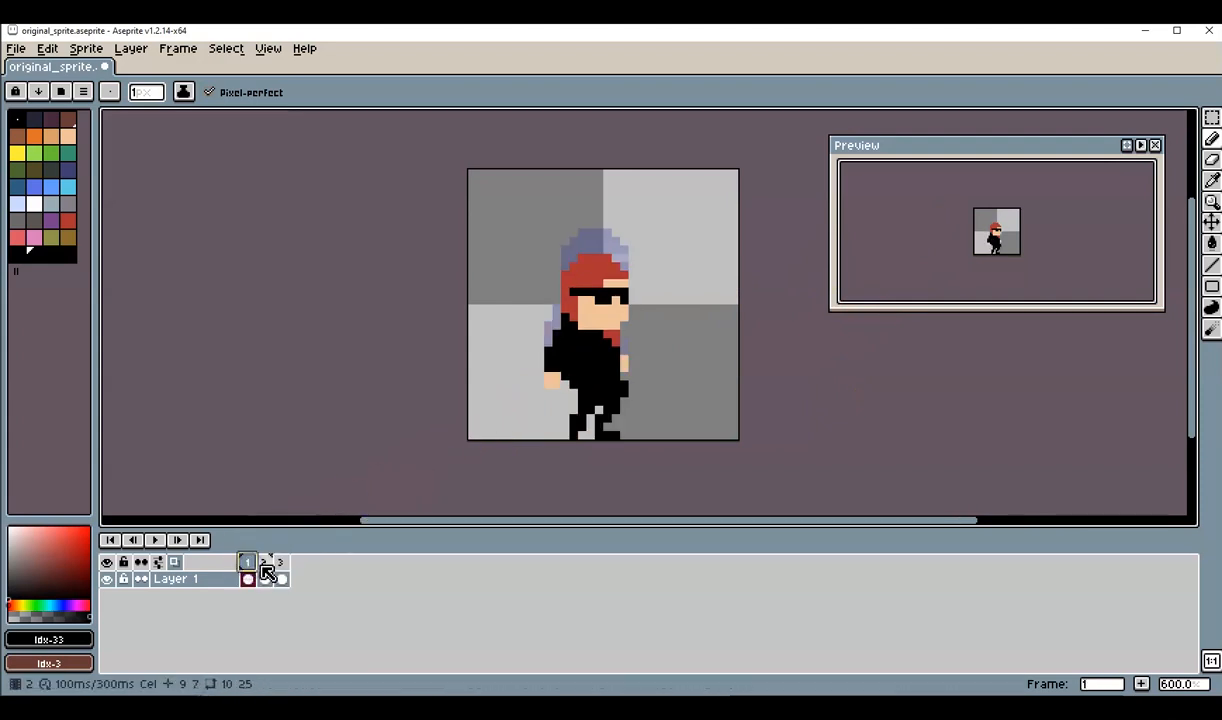
click(267, 568)
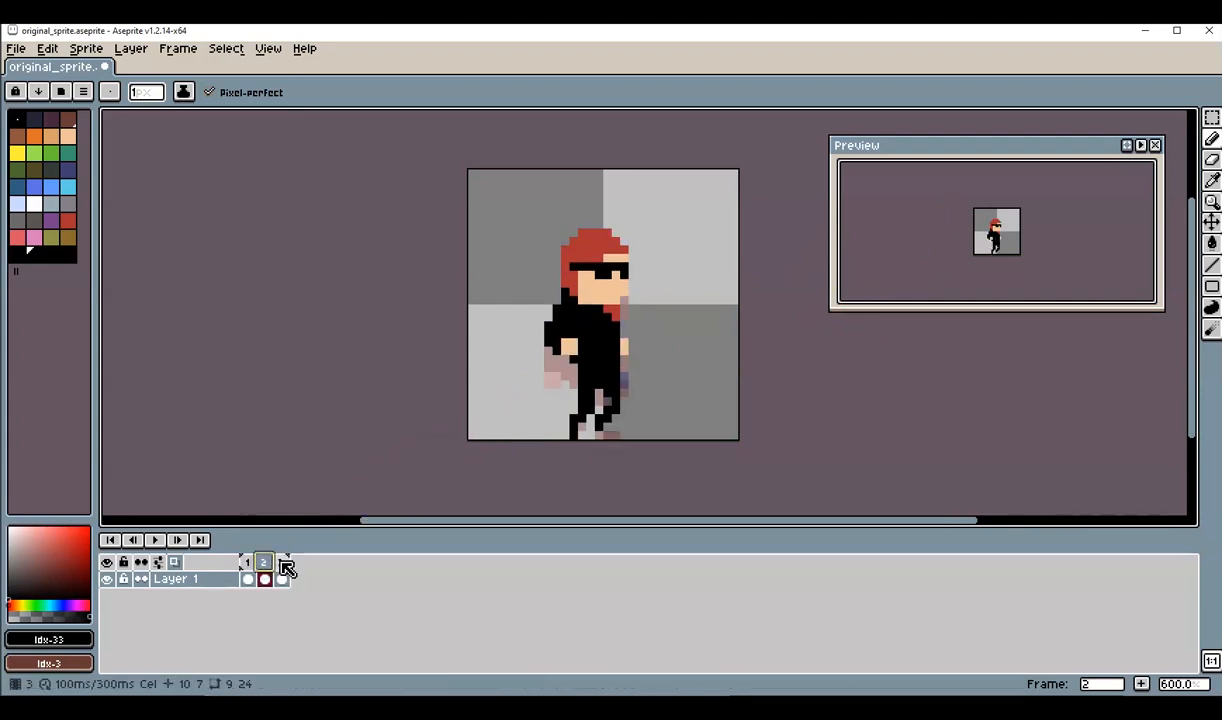
click(284, 567)
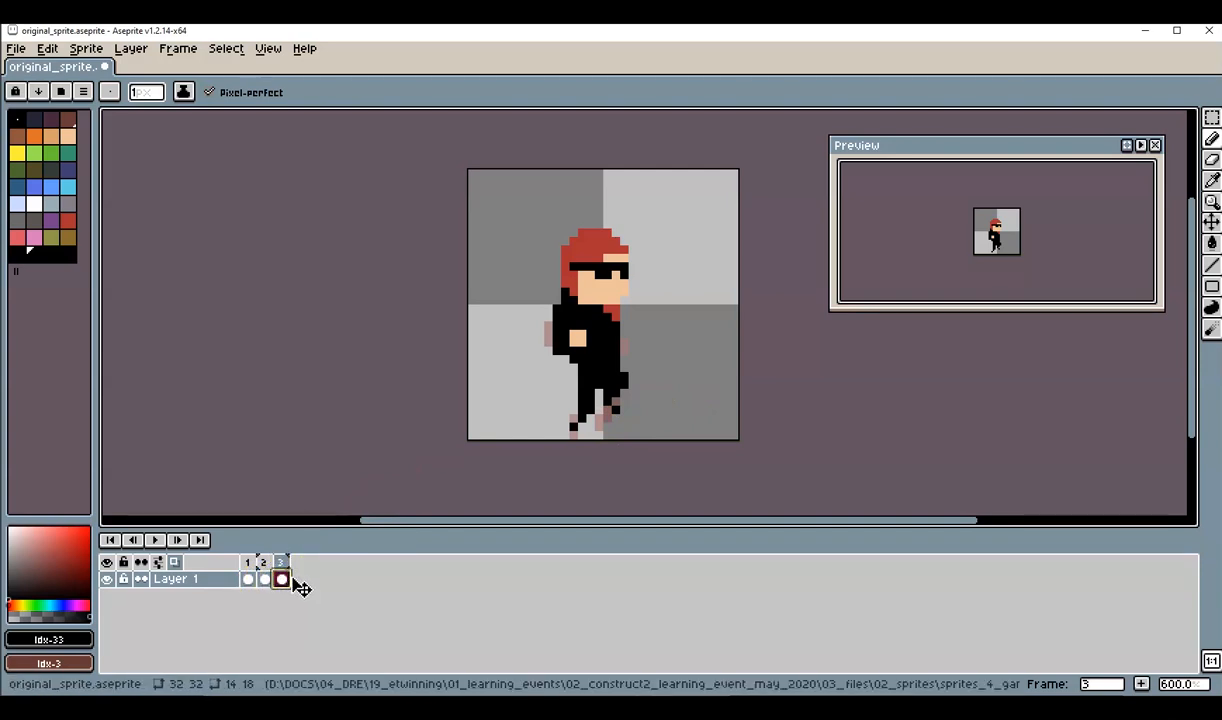
Step: Duplicate frame 3 as frame 4 and extend its rear hand one pixel back in the sampled skin colour
key(alt+n)
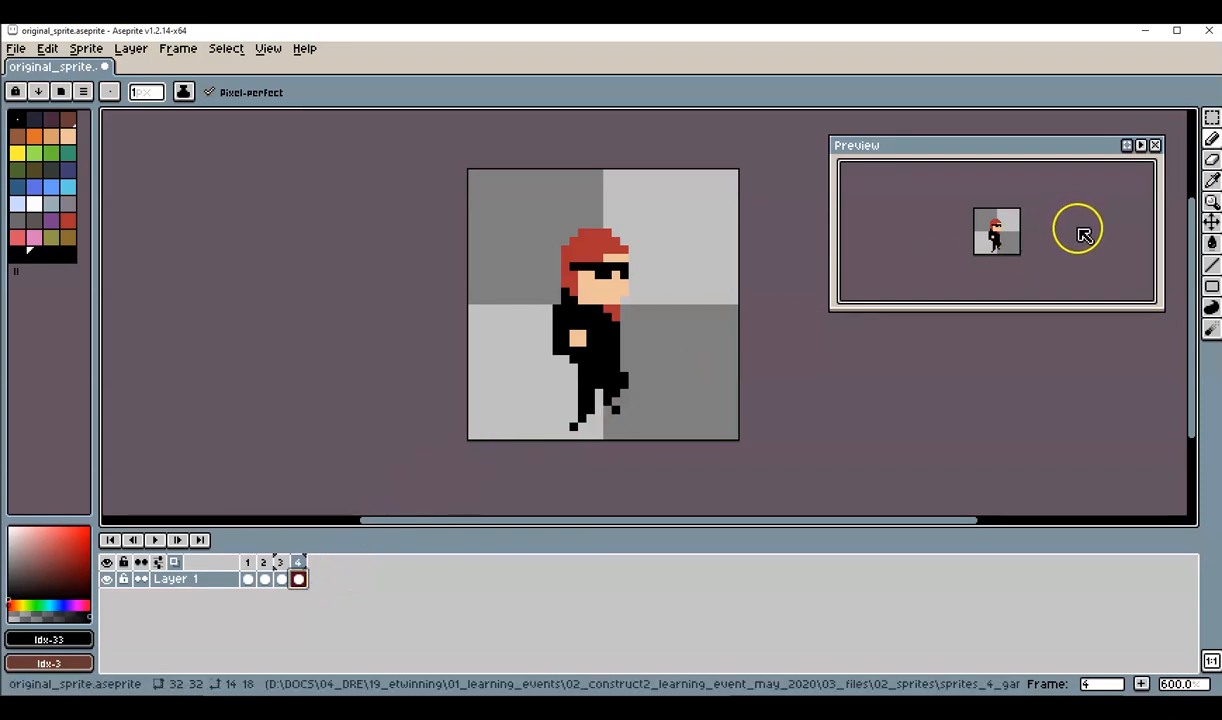
click(1211, 160)
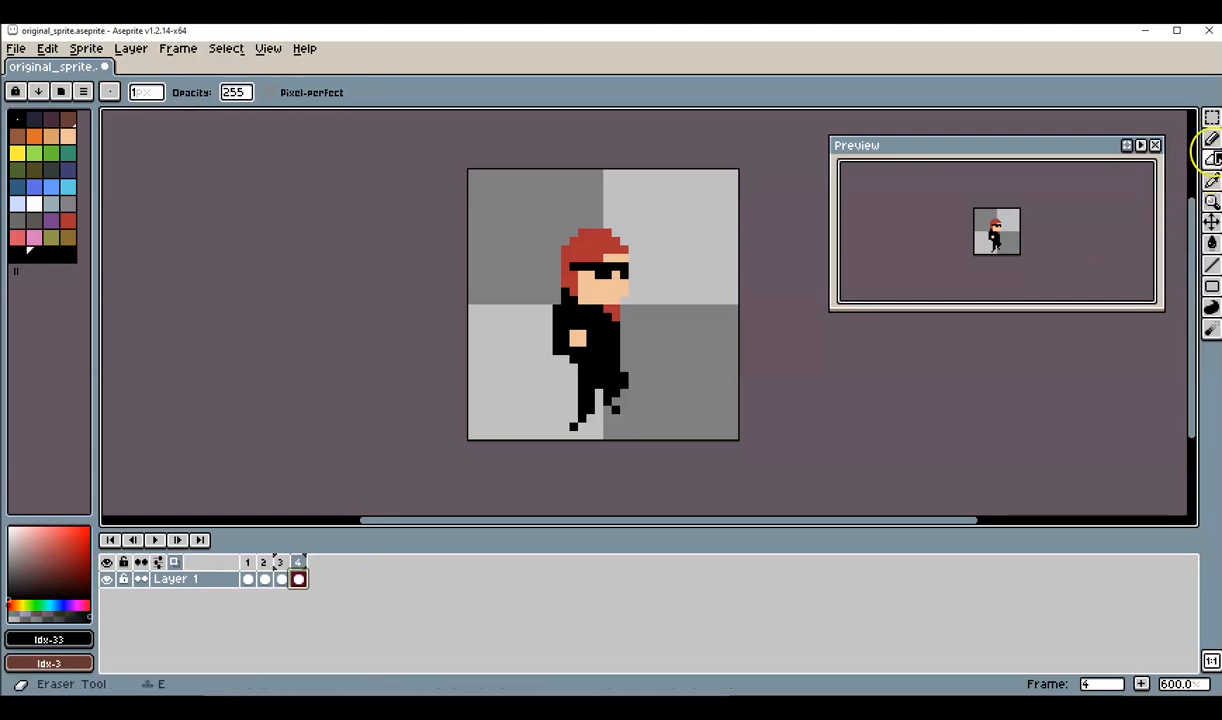
click(1211, 139)
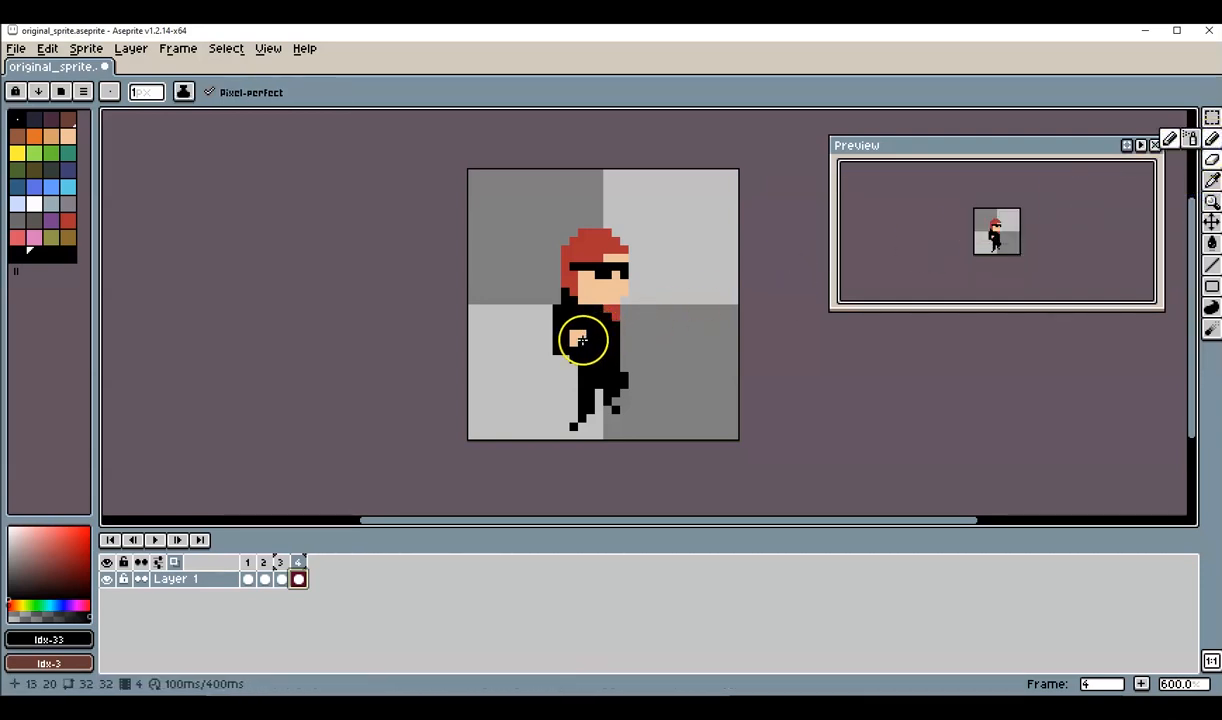
key(super)
key(super)
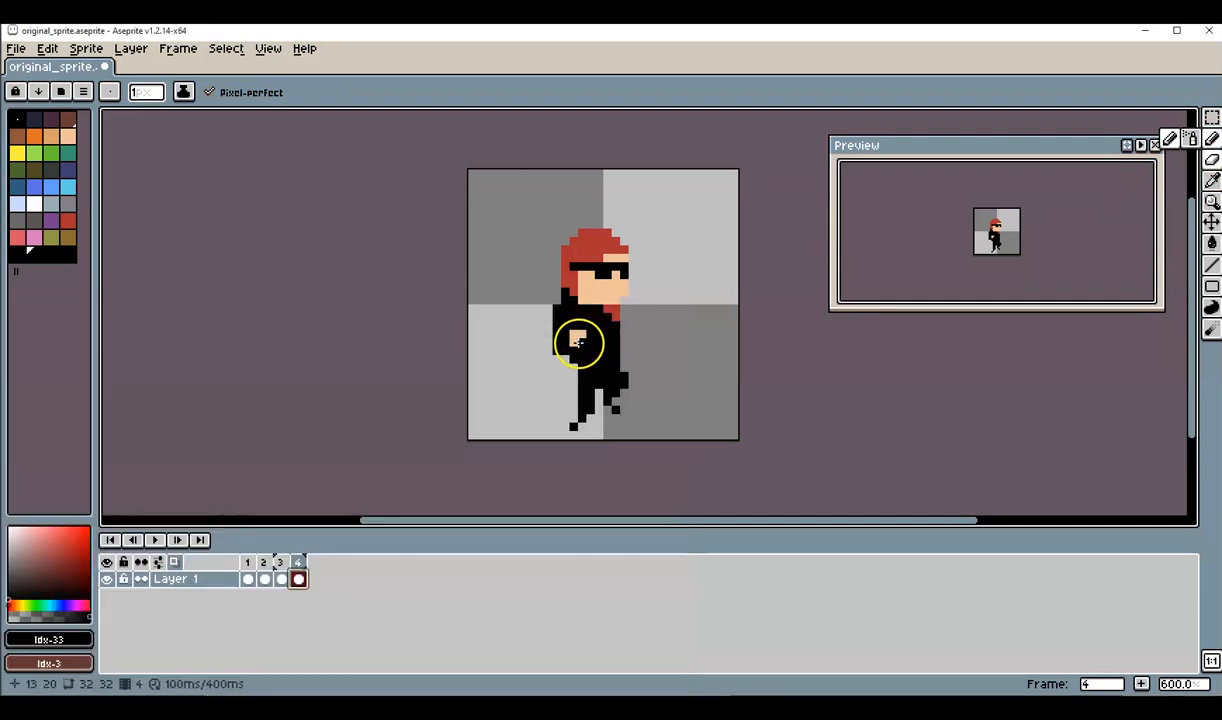
key(i)
click(580, 338)
key(b)
drag(580, 338, 566, 342)
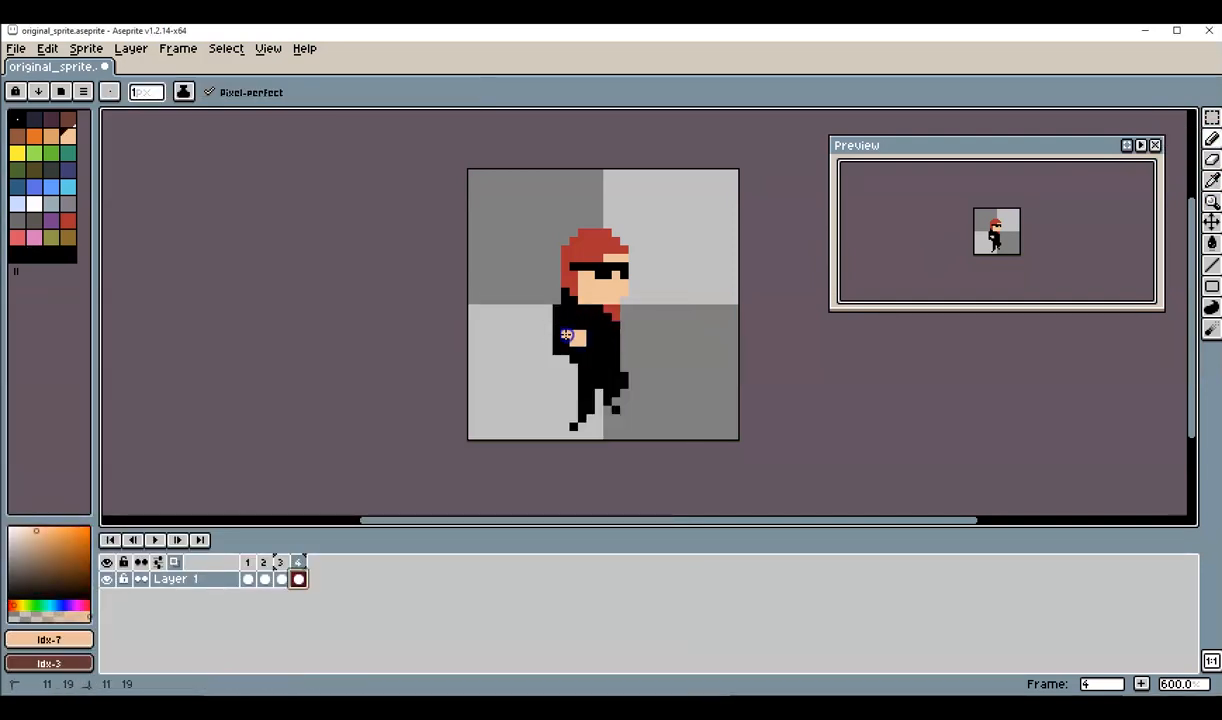
Step: Cover the front column of frame 4's rear hand in black and extend the elbow one pixel back
alt+click(605, 341)
click(582, 335)
click(584, 343)
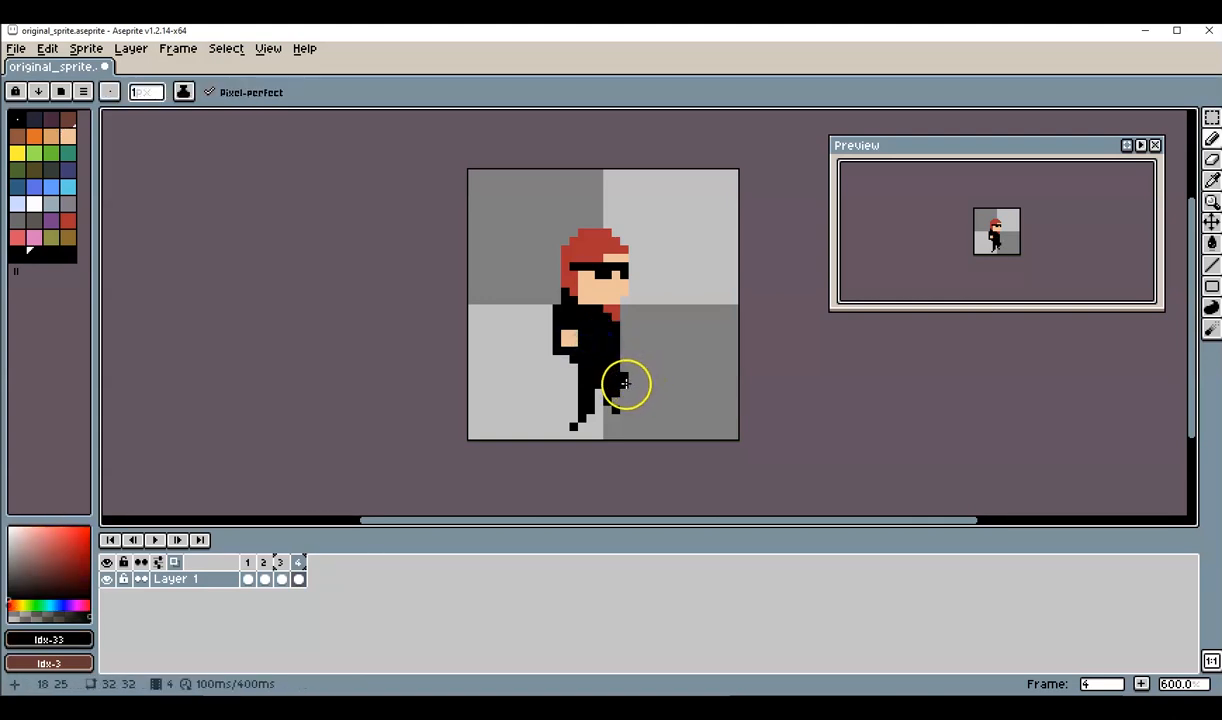
click(624, 385)
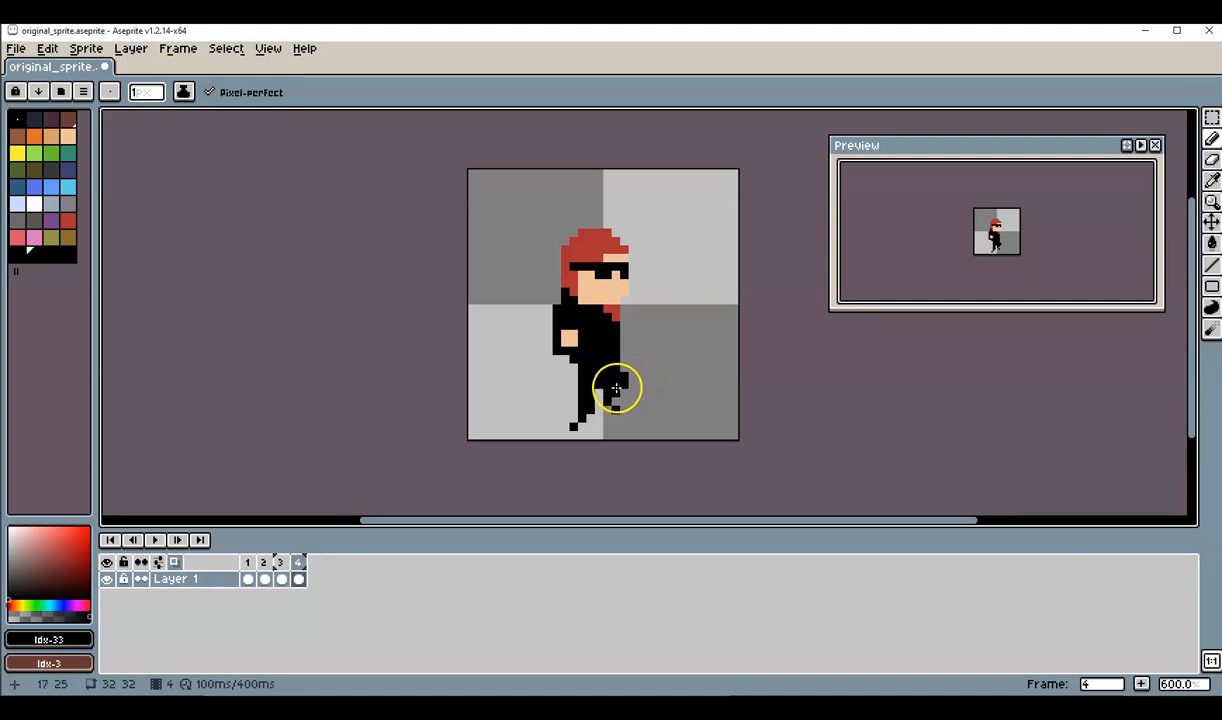
click(551, 342)
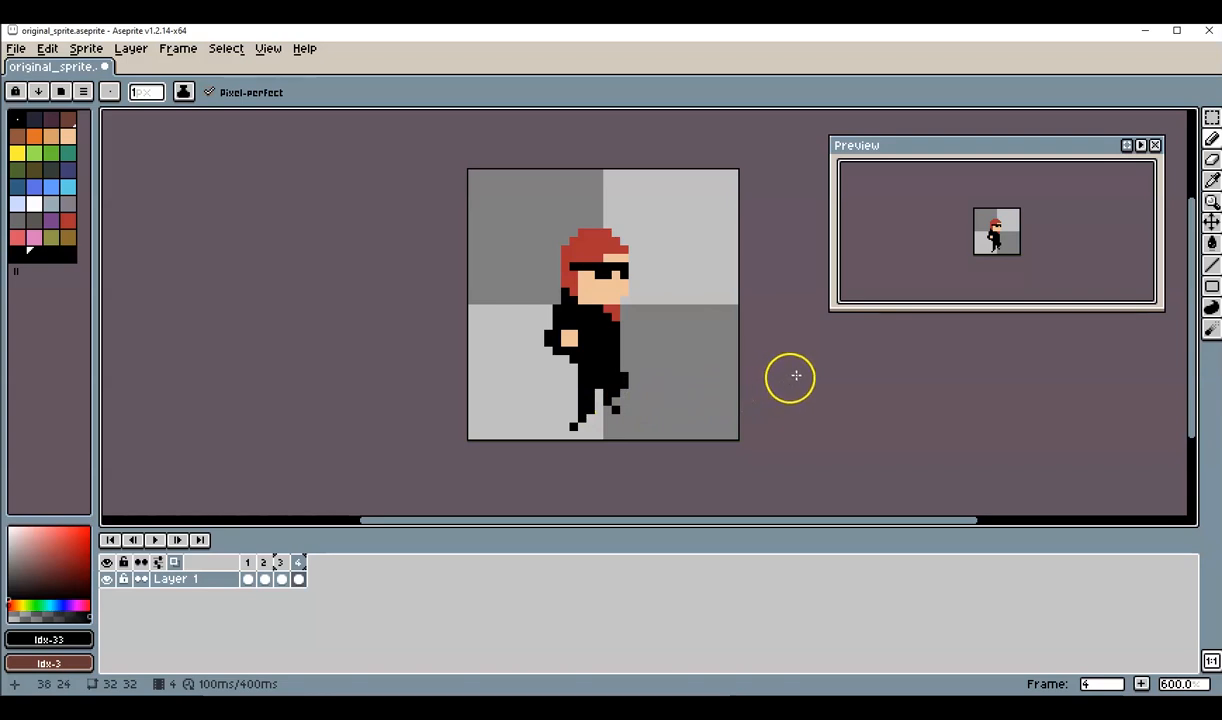
Step: Erase the rear foot's trailing pixels and the front foot's pixel in frame 4
click(1212, 159)
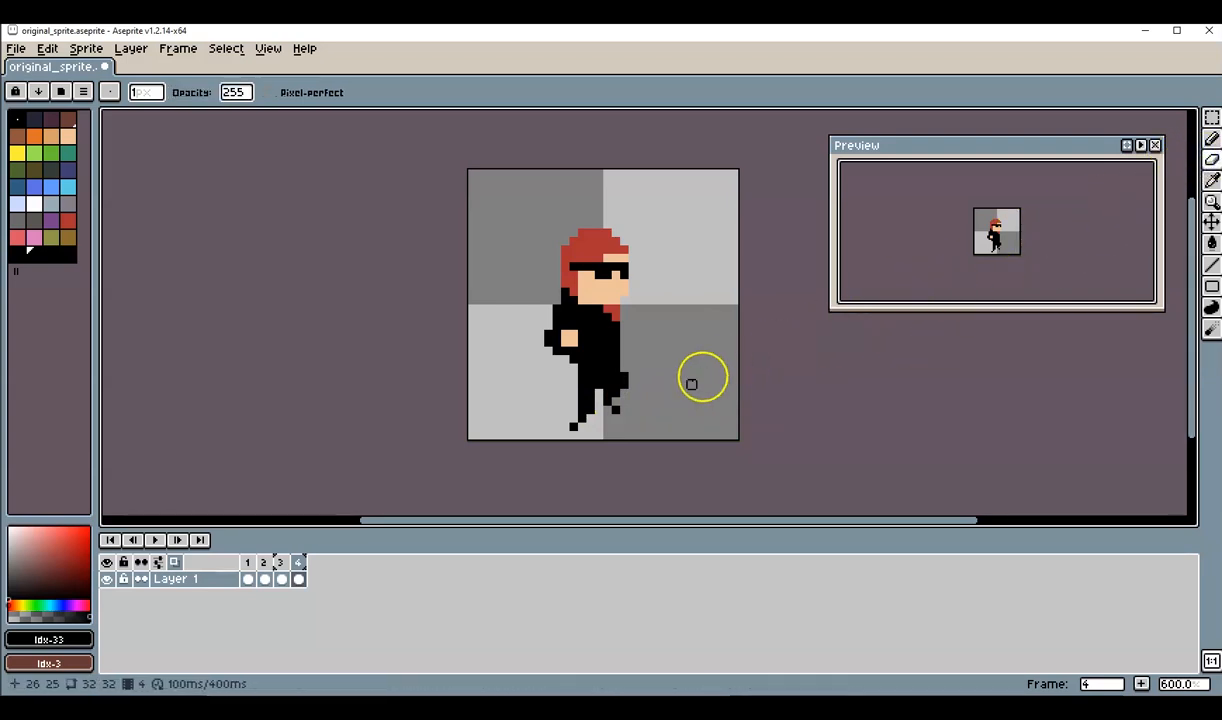
click(574, 428)
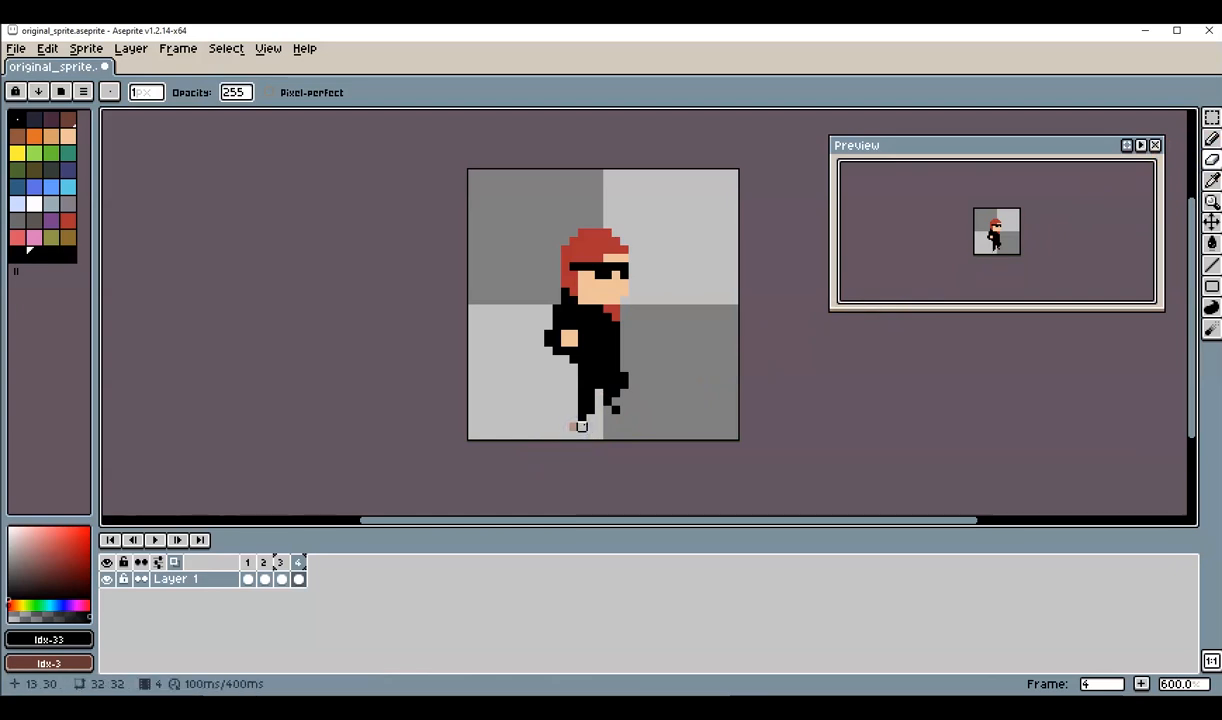
click(590, 410)
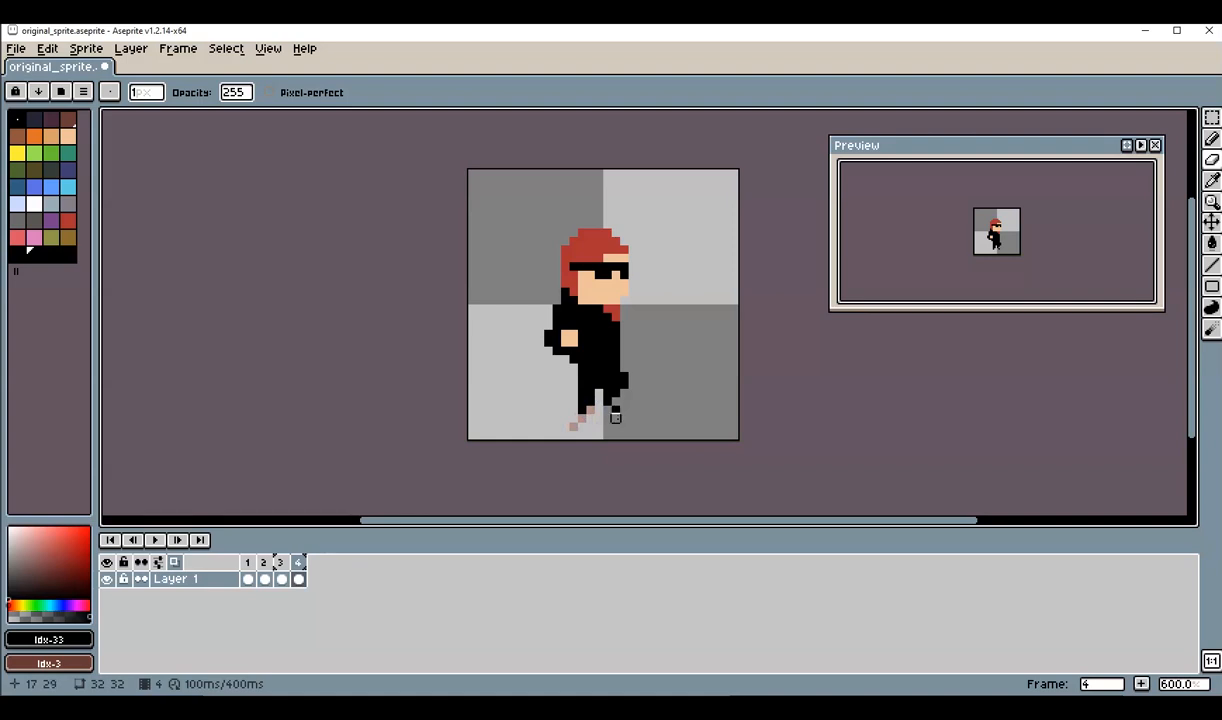
click(618, 410)
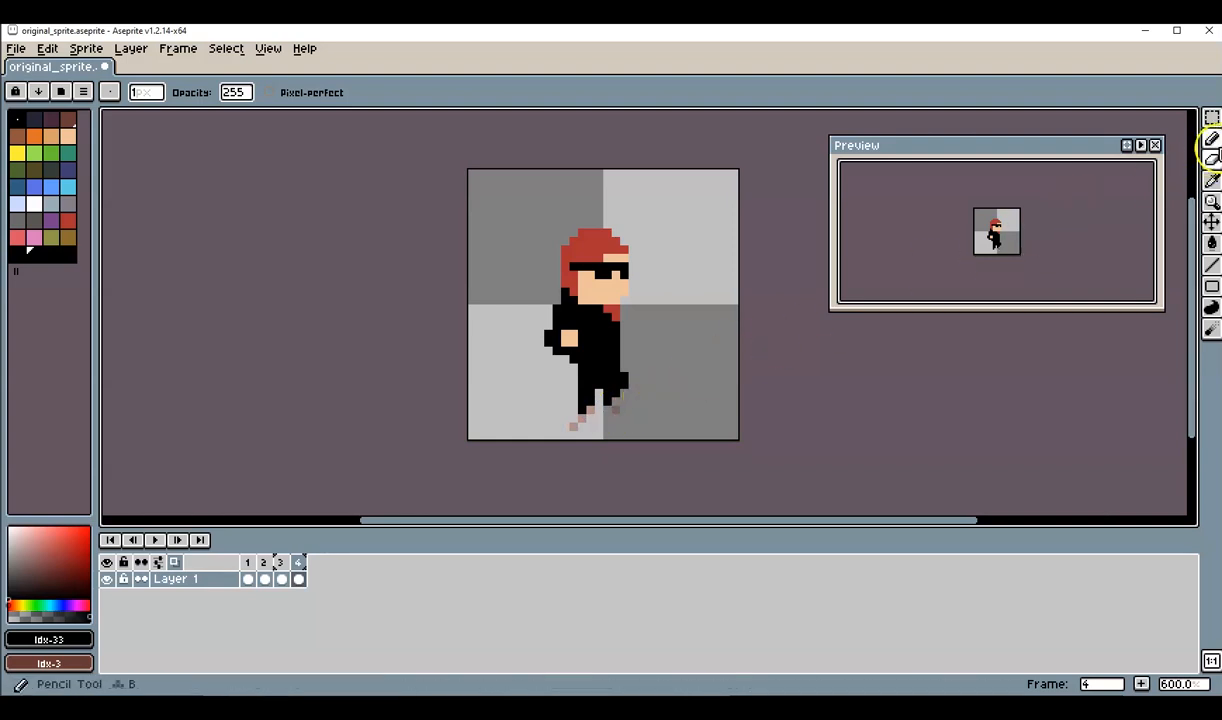
Step: Redraw frame 4's front foot one pixel lower in black and shift the bent knee one pixel down
click(1212, 138)
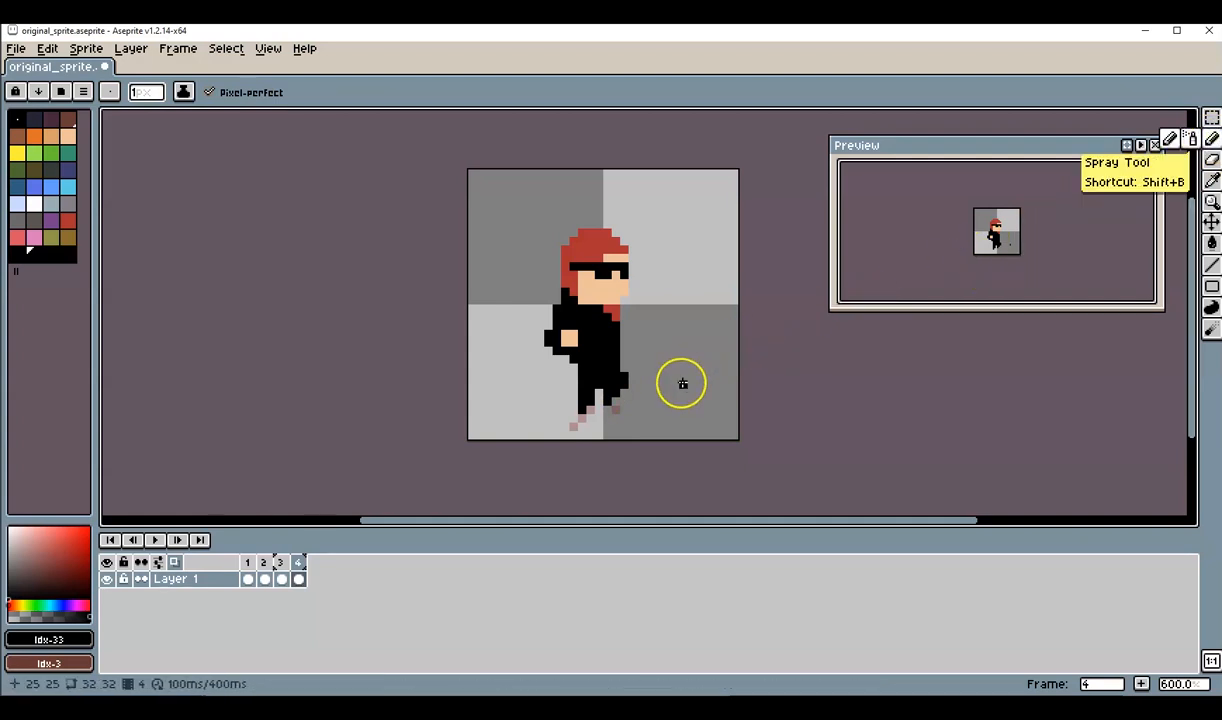
click(613, 409)
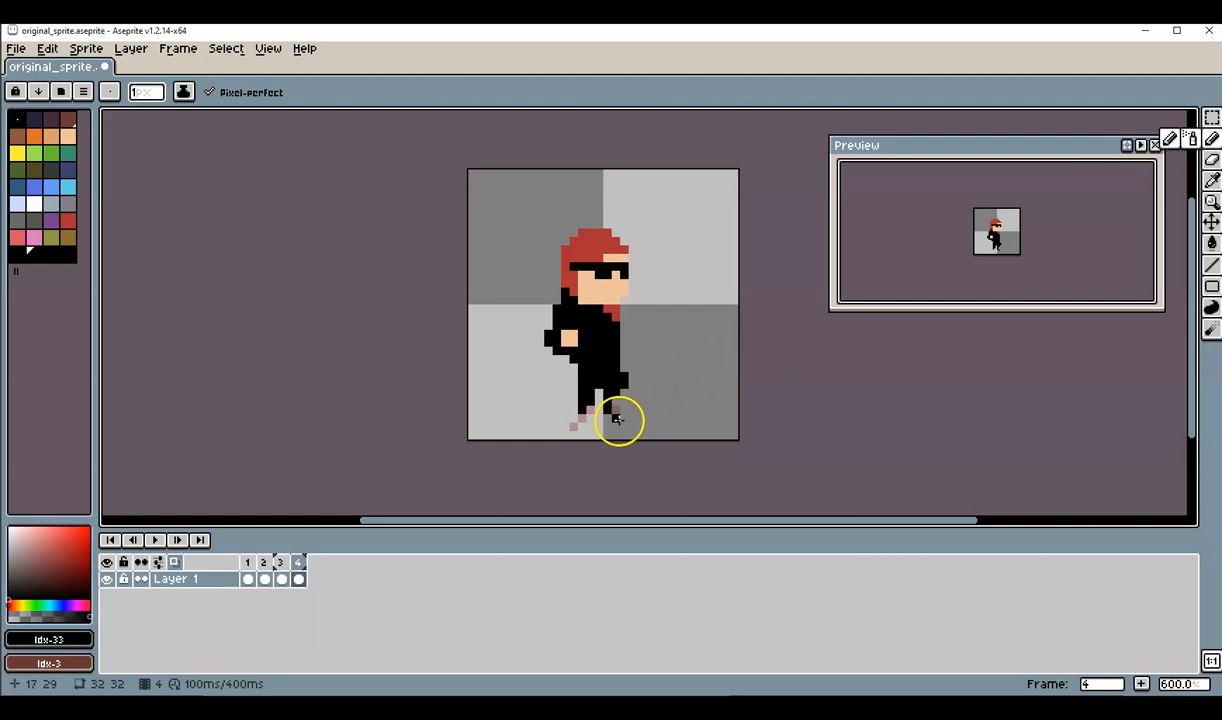
click(618, 420)
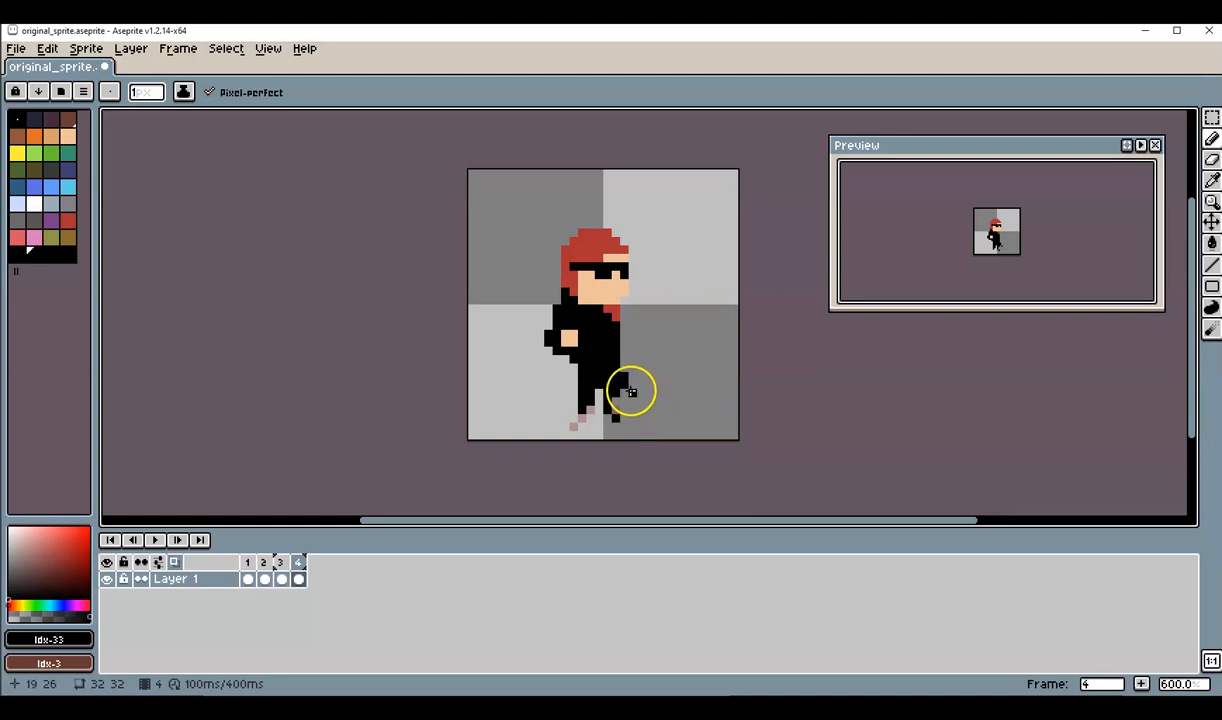
click(1211, 160)
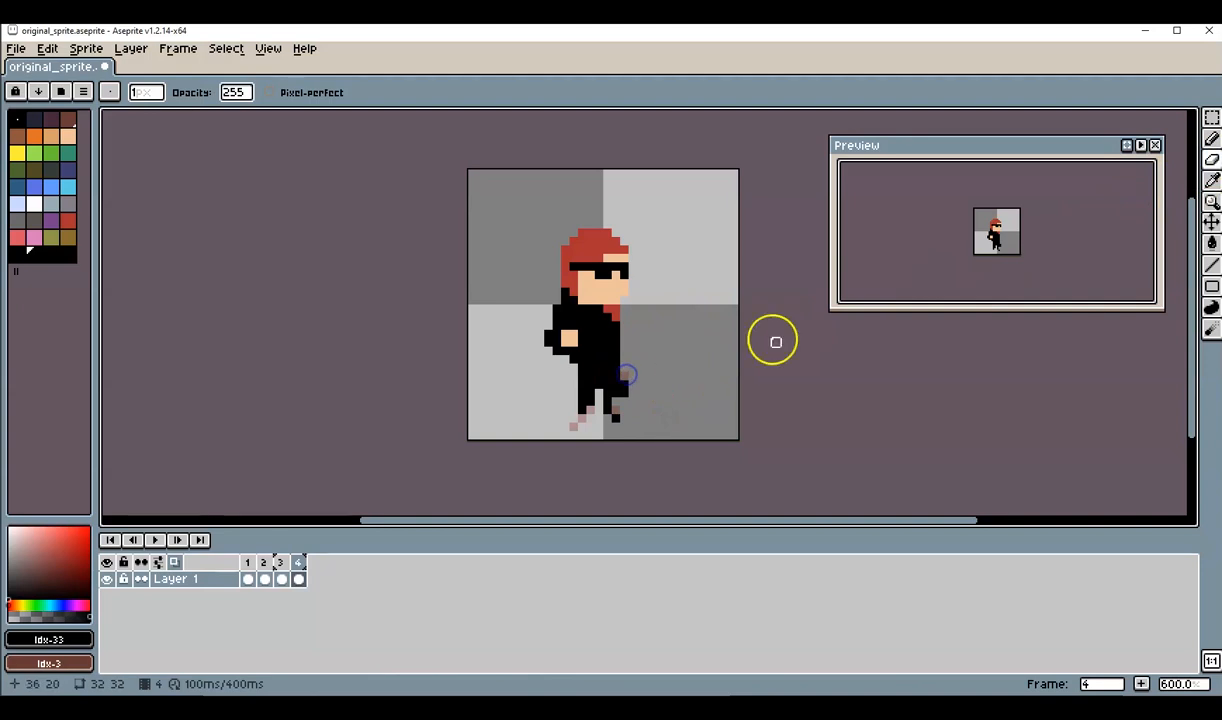
click(1211, 142)
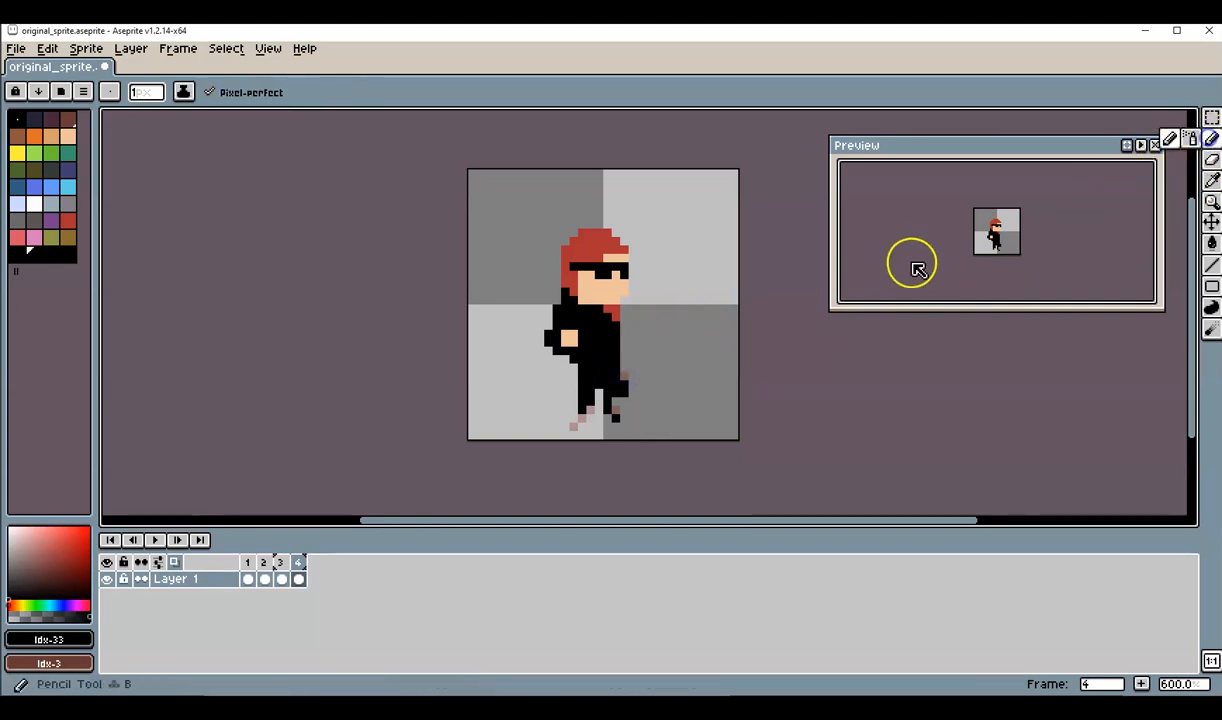
click(617, 403)
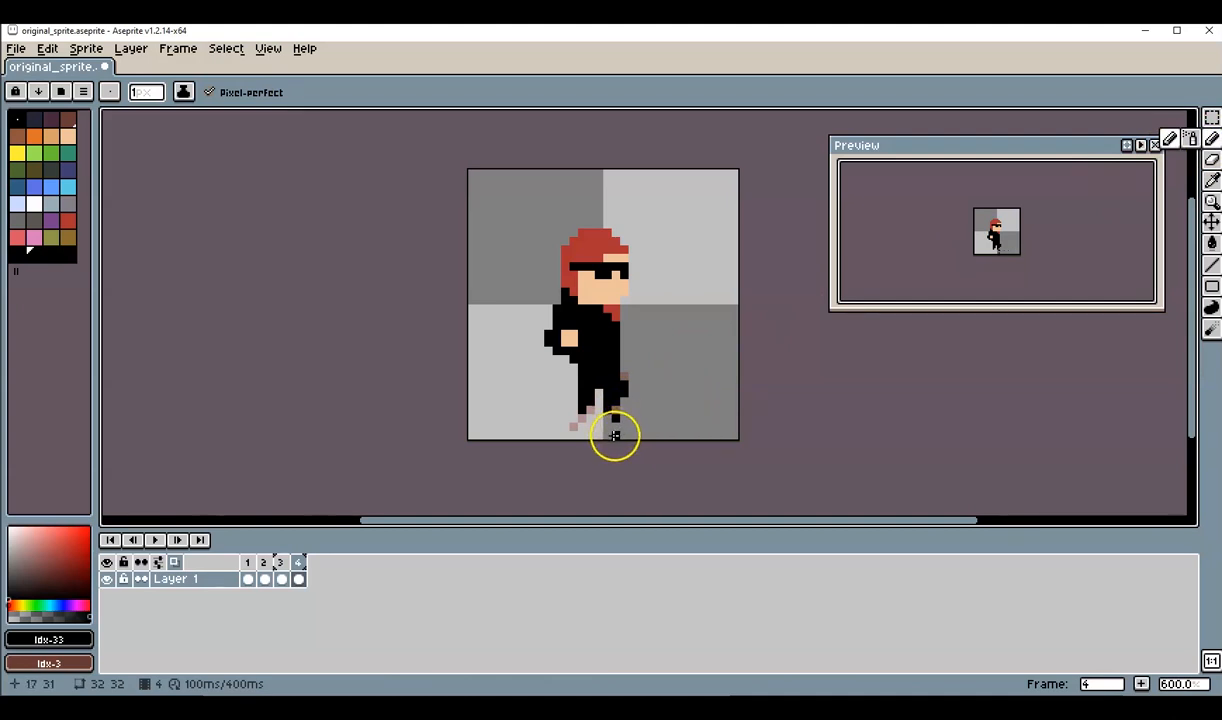
drag(615, 437, 590, 420)
click(595, 426)
key(ctrl+z)
key(ctrl+z)
key(ctrl+z)
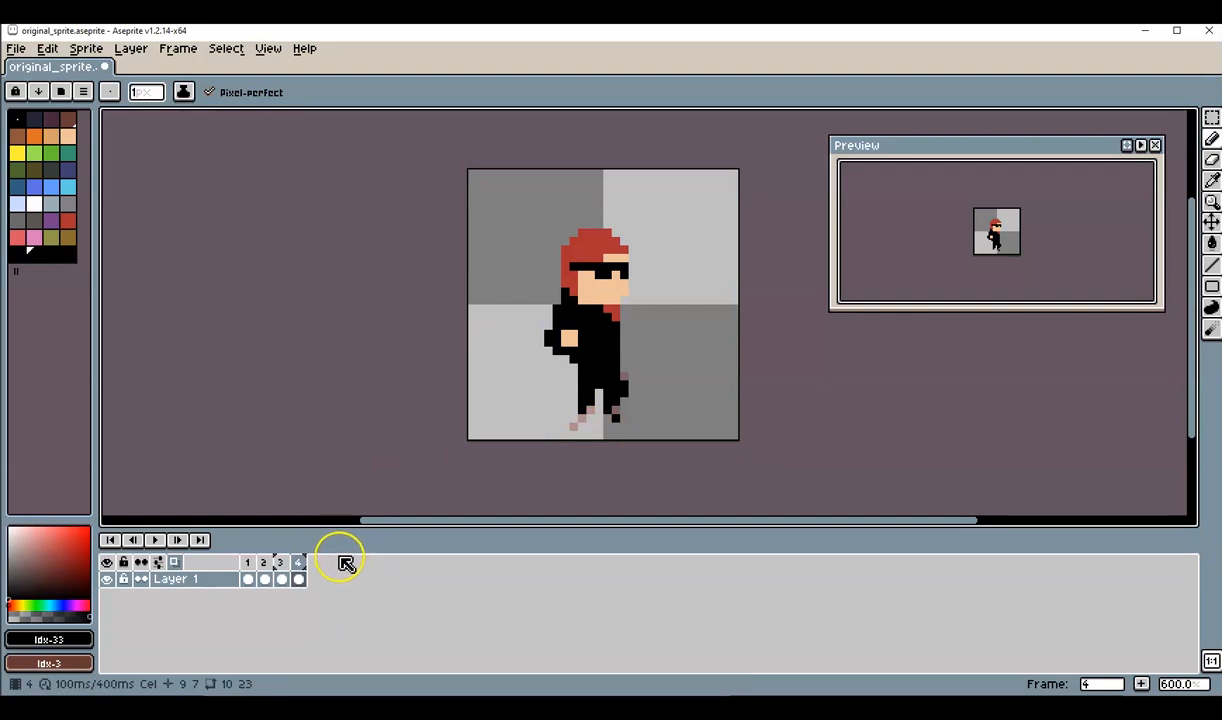
Step: Draw frame 4's front hand two pixels tall in the sampled skin colour, and compare the pose with frames 2 and 3
alt+click(568, 337)
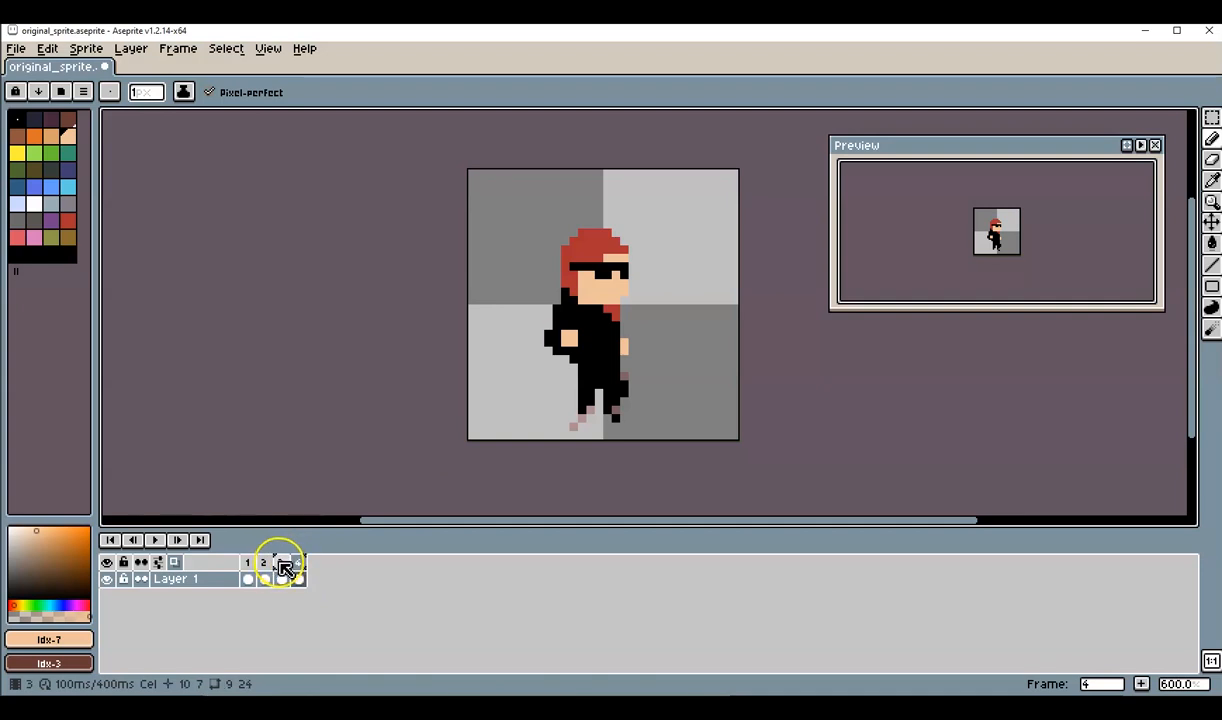
click(284, 567)
click(271, 567)
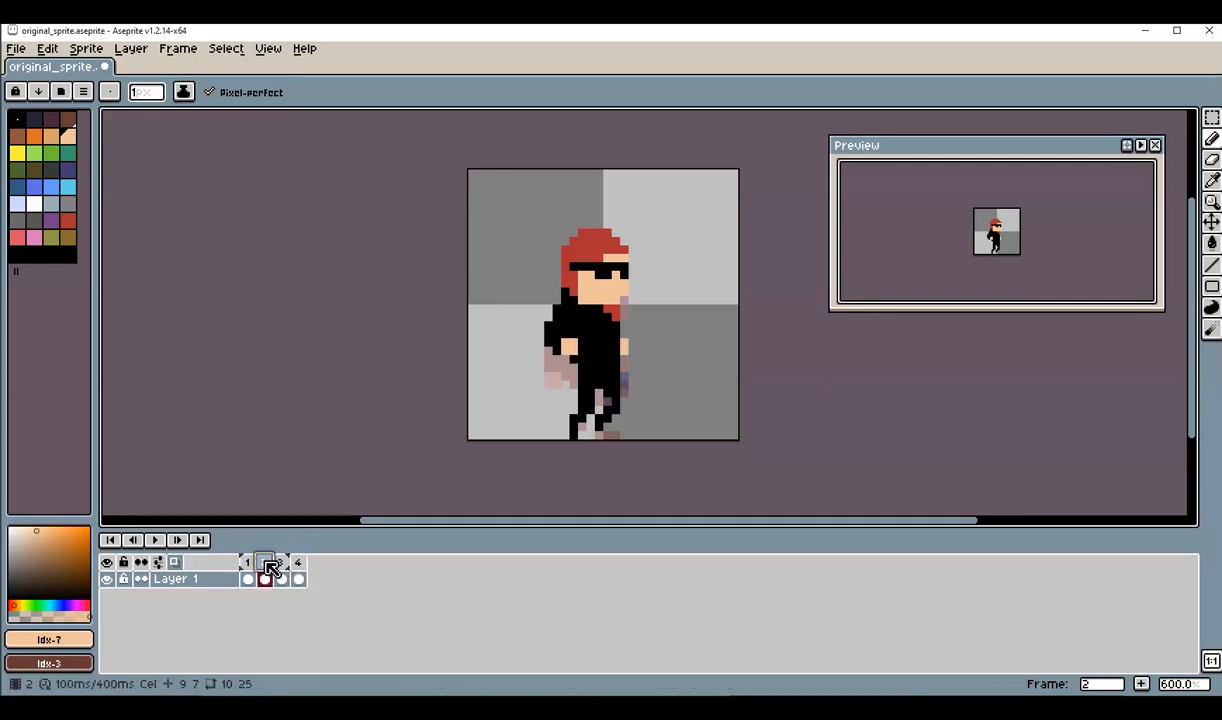
click(283, 564)
click(300, 566)
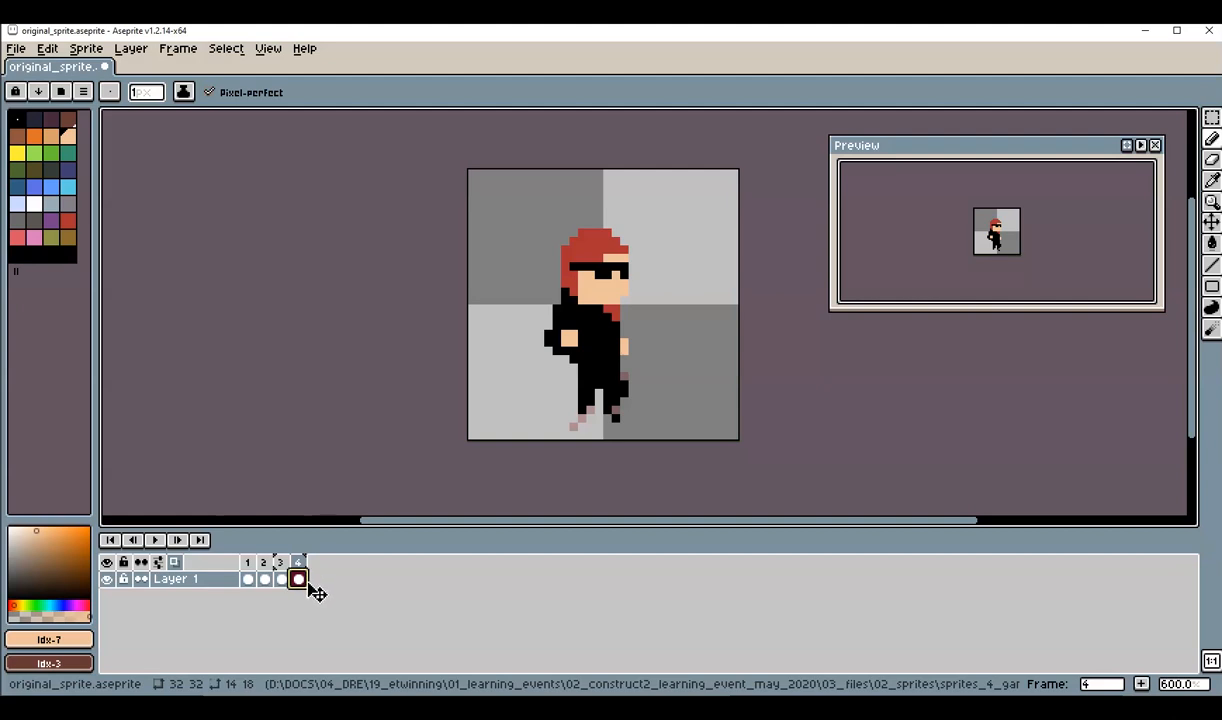
Step: Add frame 5 as a copy of frame 4 and move its rear hand two pixels back and one up, blackening the old hand and erasing the elbow beneath
drag(318, 587, 316, 582)
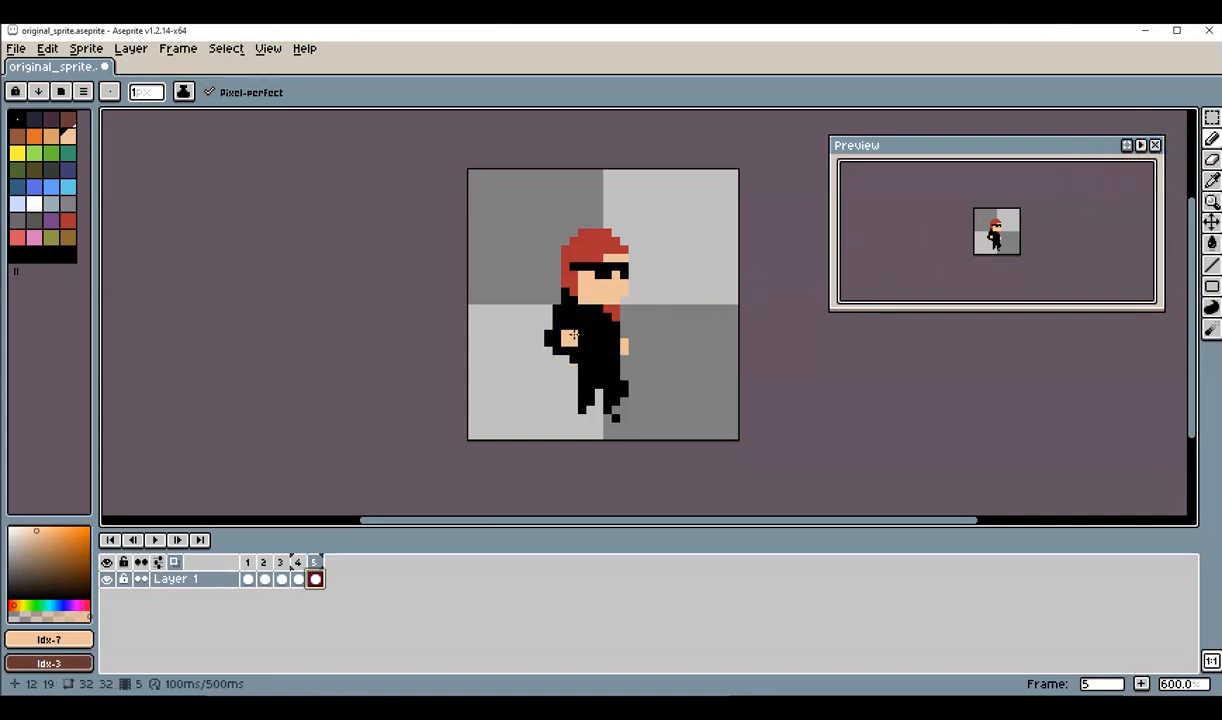
alt+click(567, 336)
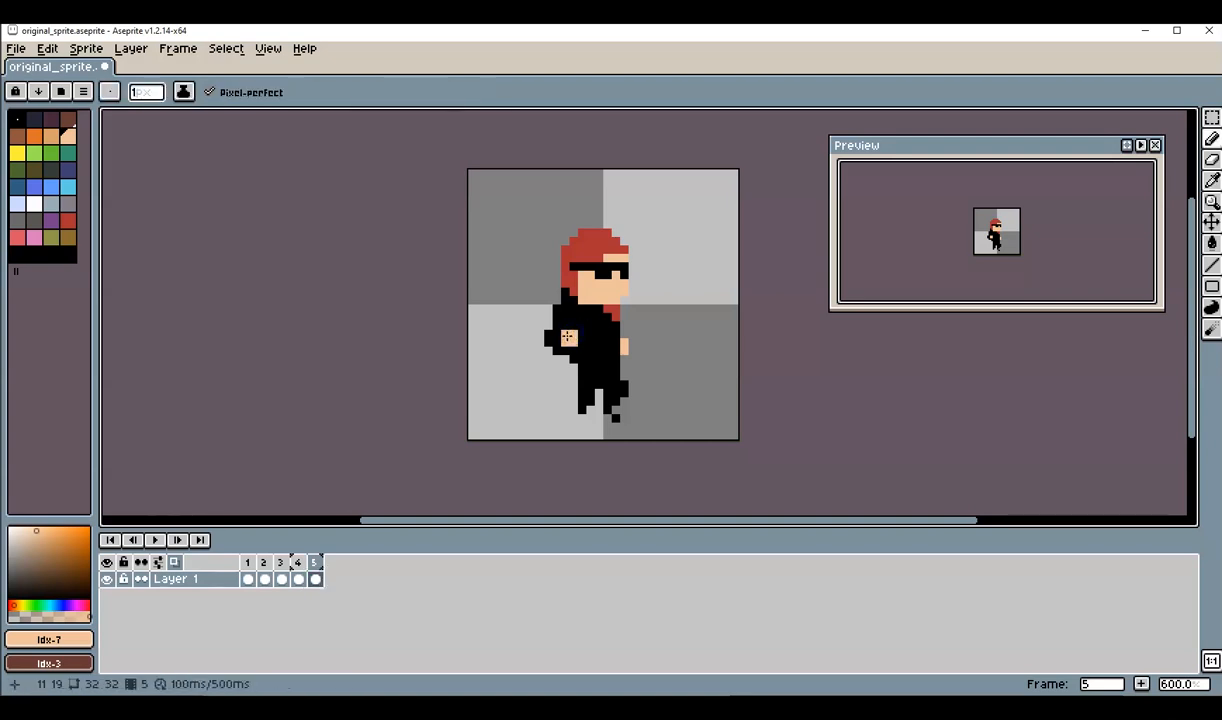
click(556, 326)
click(557, 334)
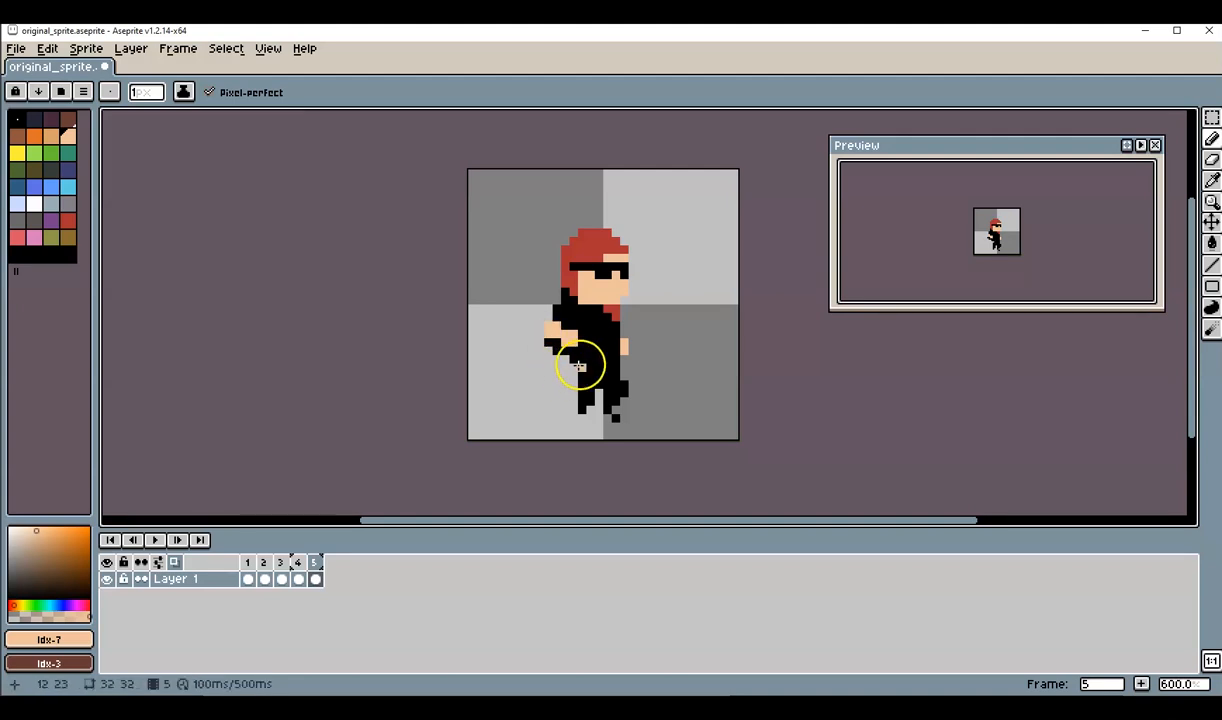
alt+click(590, 341)
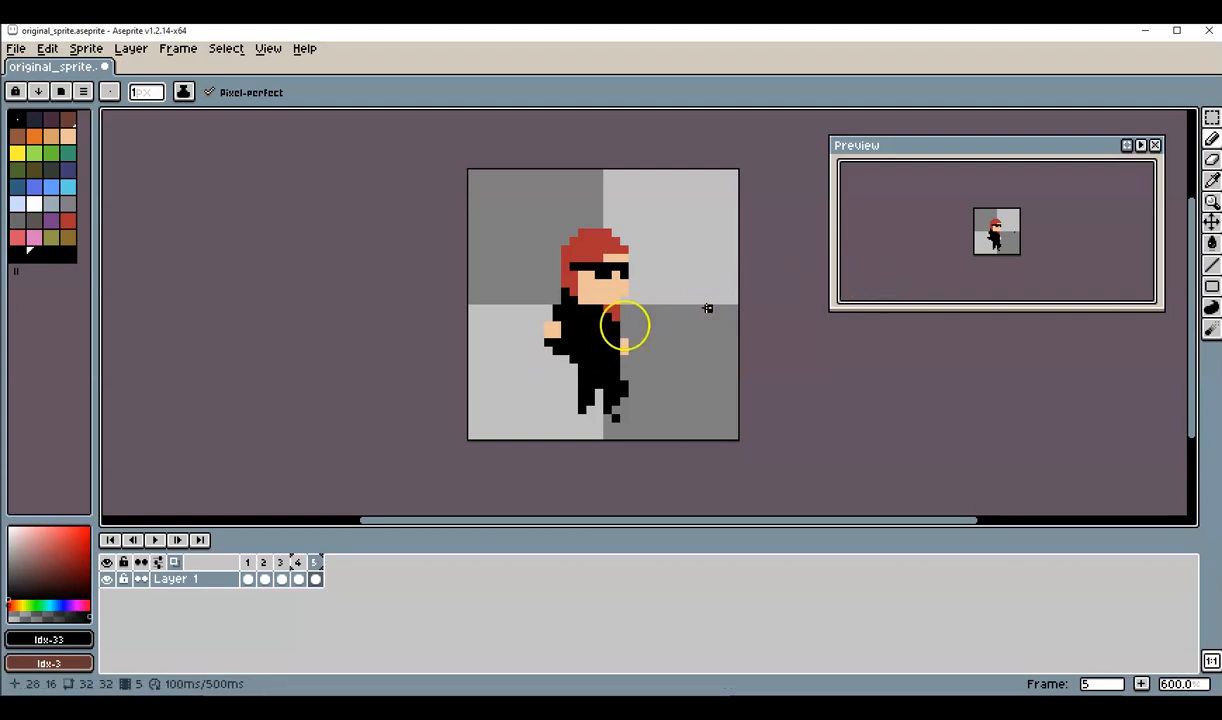
click(1212, 161)
click(548, 344)
key(i)
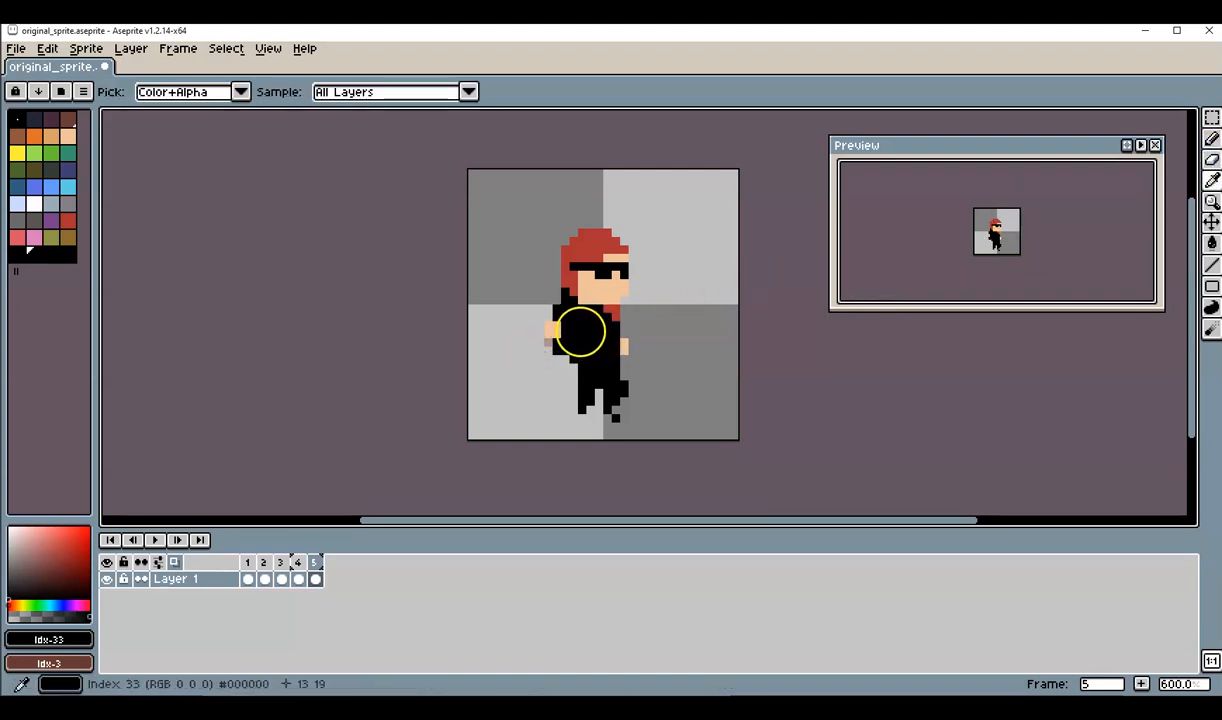
Step: Erase frame 5's front hand and redraw it two pixels tall, one pixel higher, in the sampled skin colour
key(e)
alt+click(556, 333)
drag(625, 342, 625, 334)
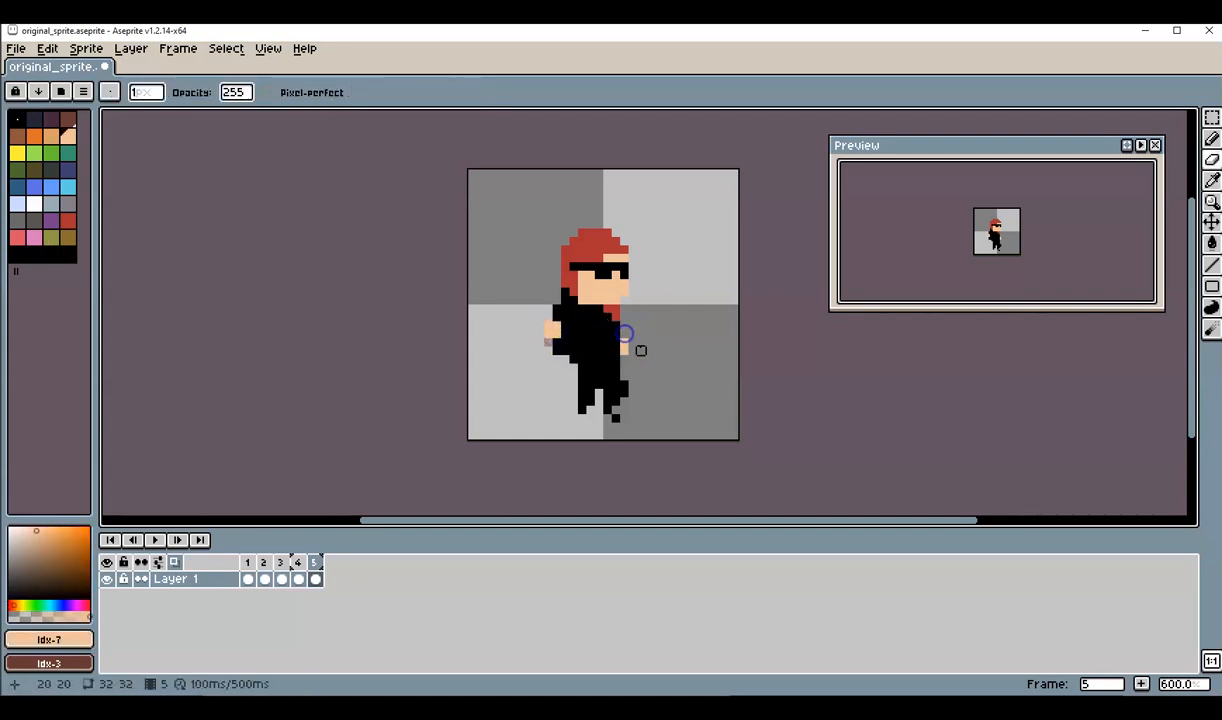
click(624, 340)
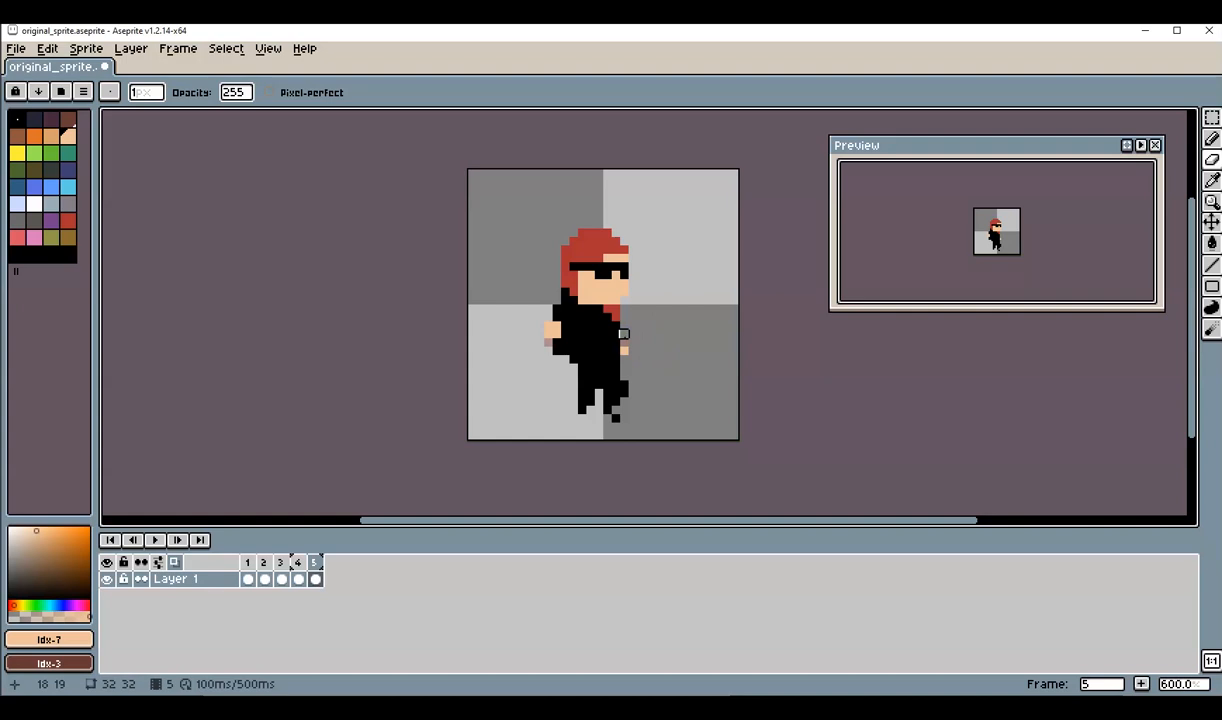
click(622, 346)
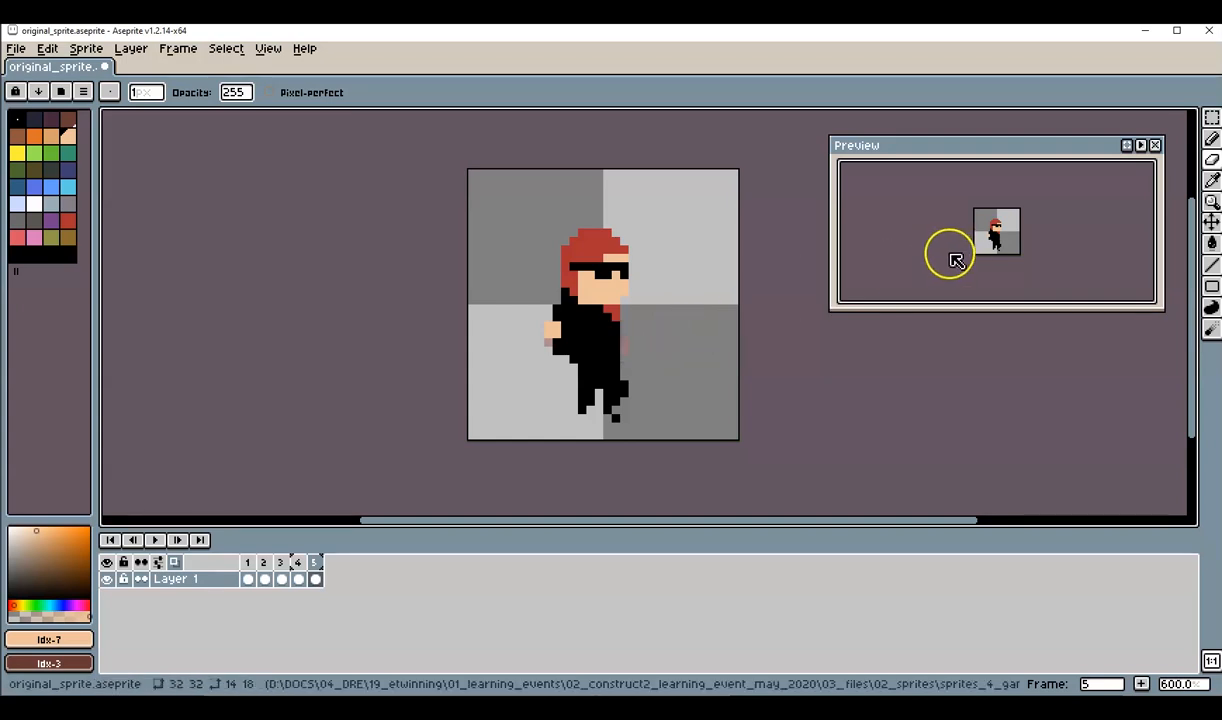
click(1212, 139)
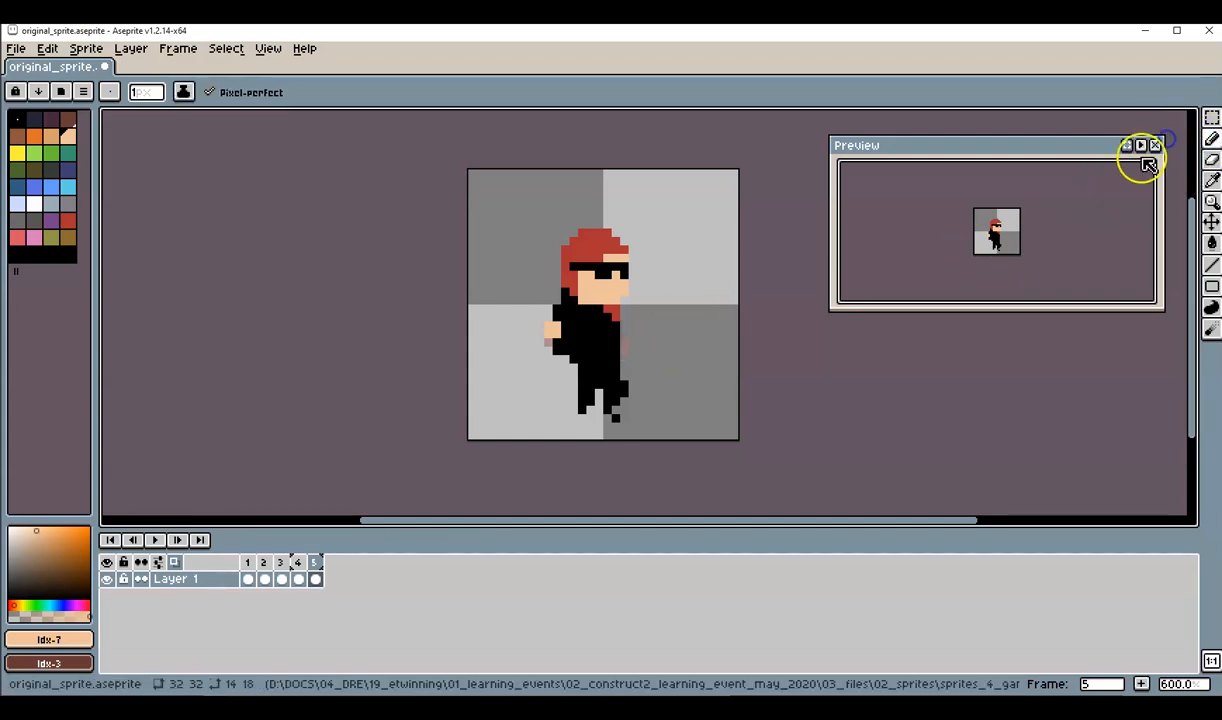
alt+click(554, 330)
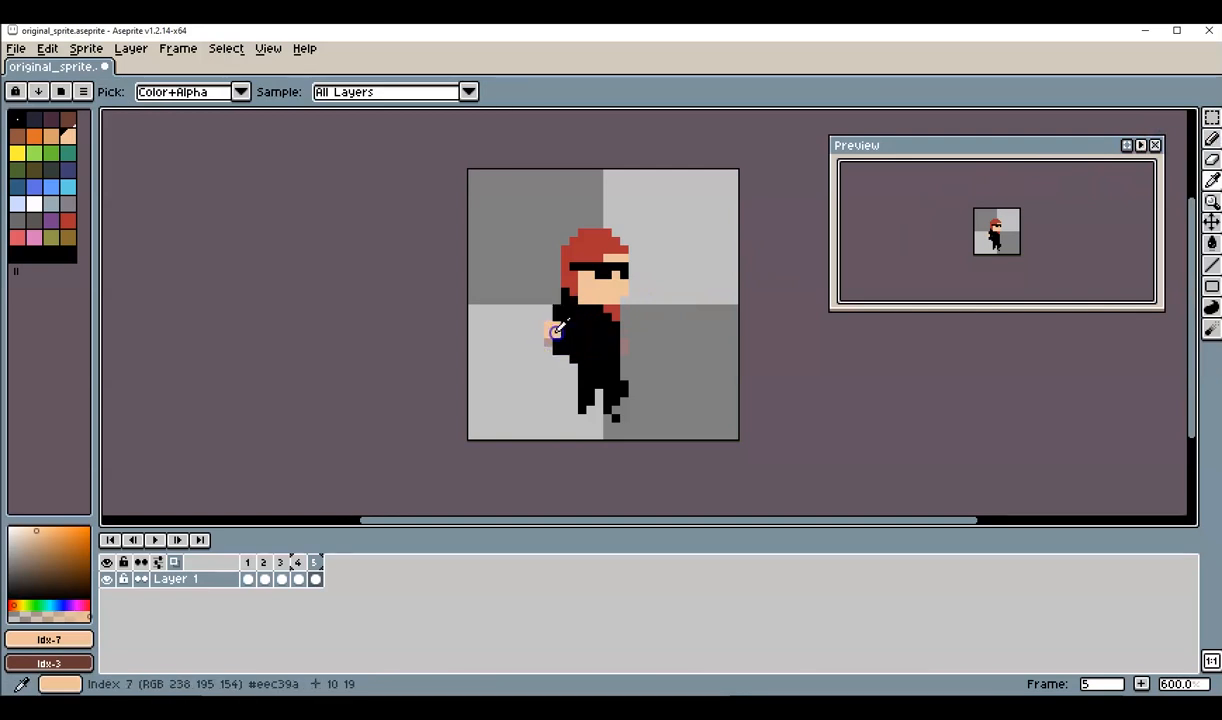
click(625, 331)
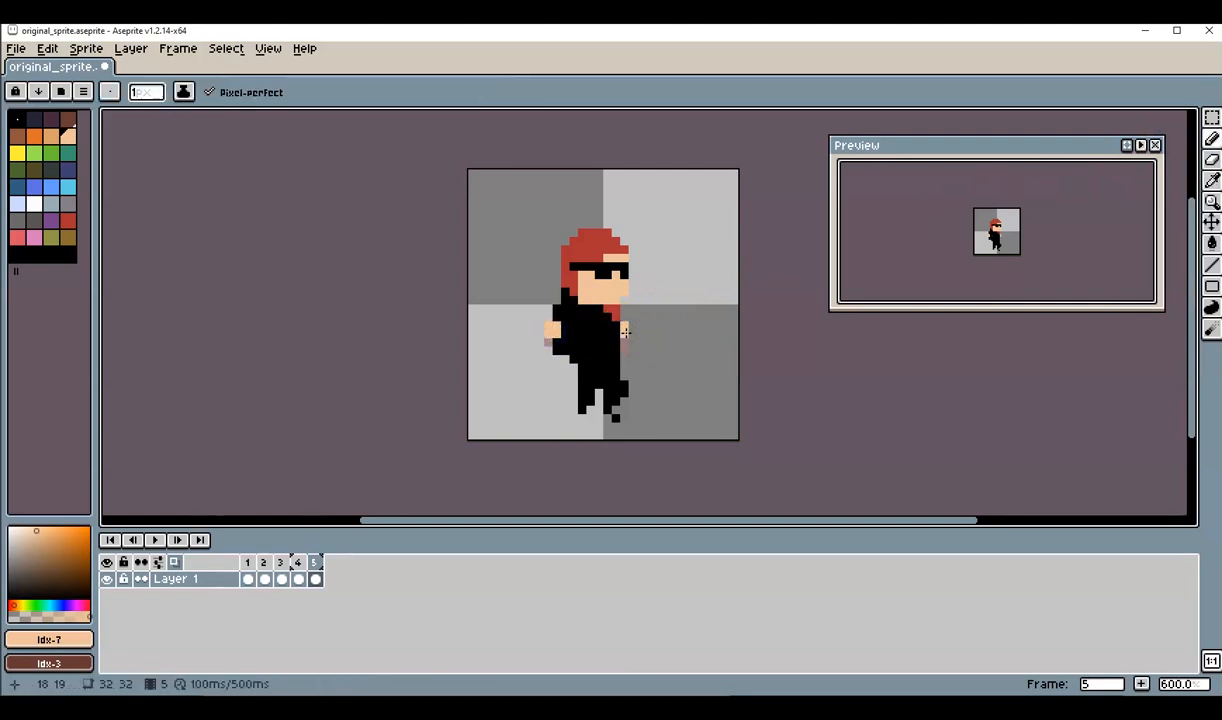
key(ctrl+z)
click(625, 335)
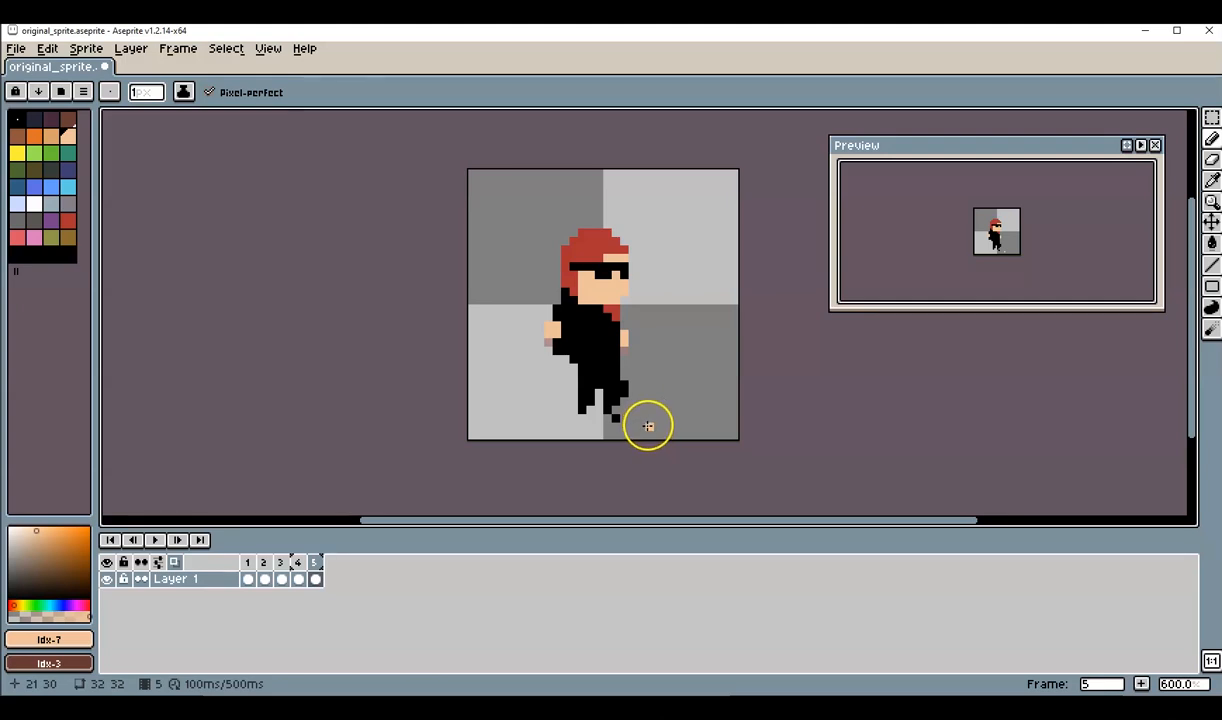
Step: Erase frame 5's bent front knee and foot, and redraw the lower leg straight in black with the toe one pixel lower
click(1212, 160)
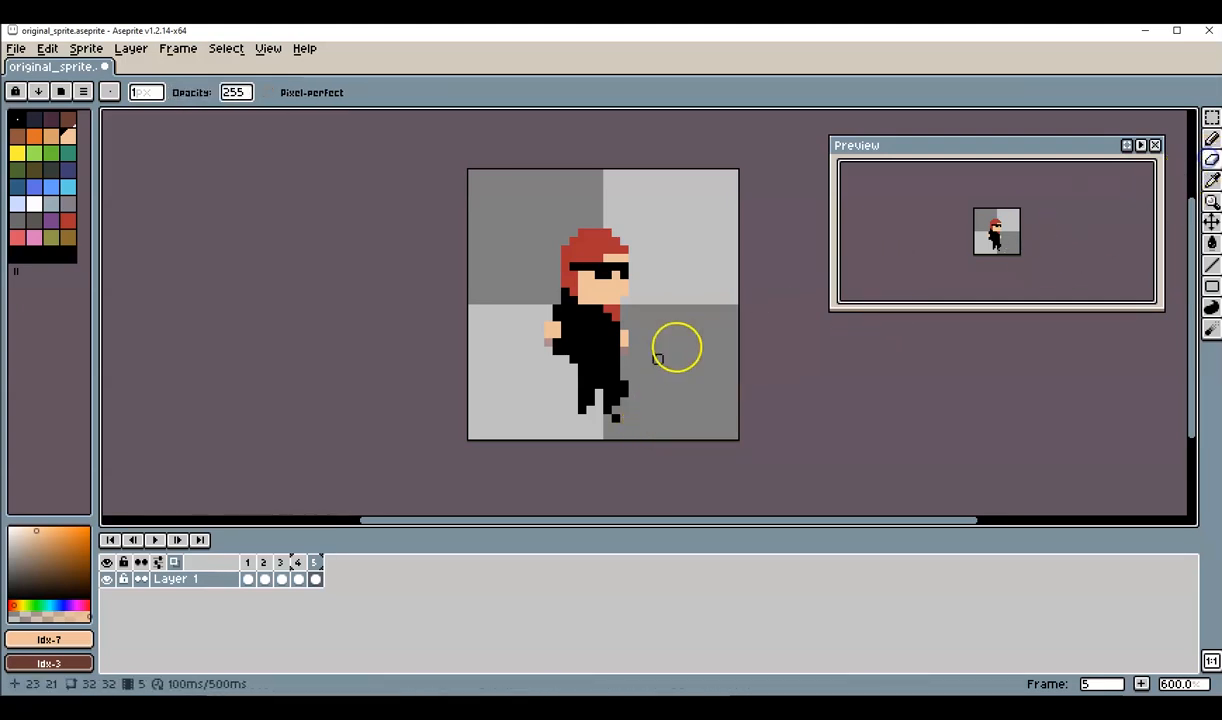
click(615, 418)
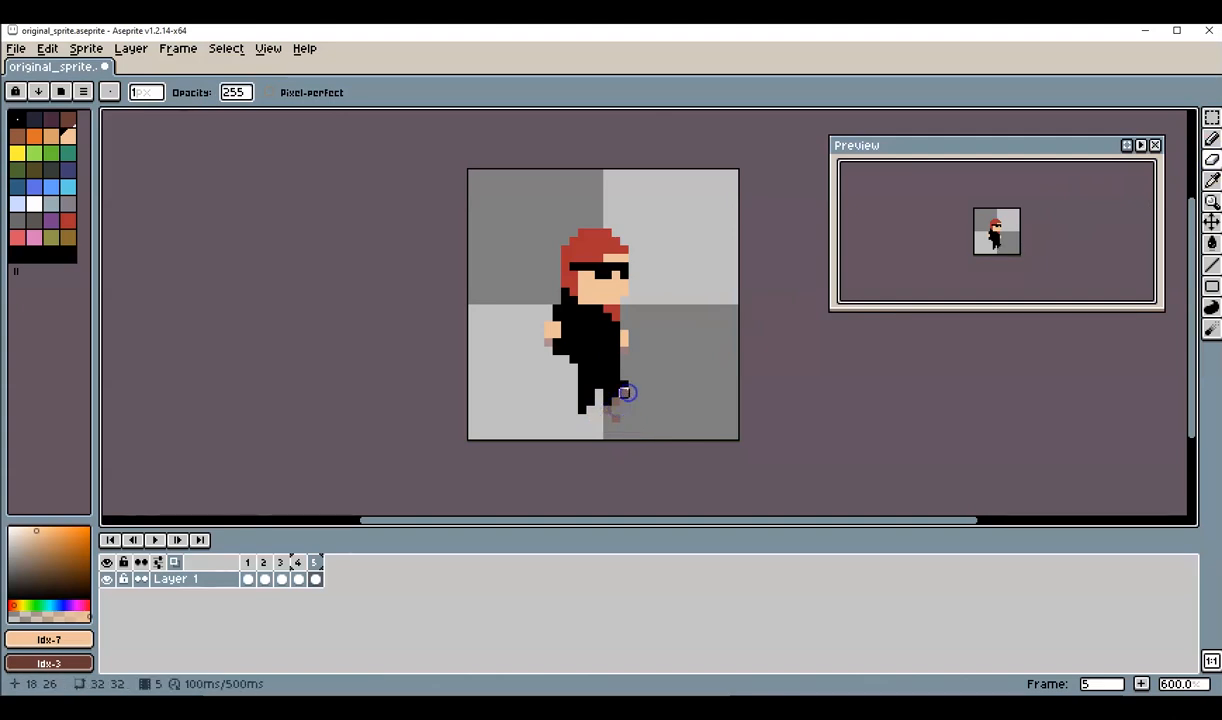
click(1211, 139)
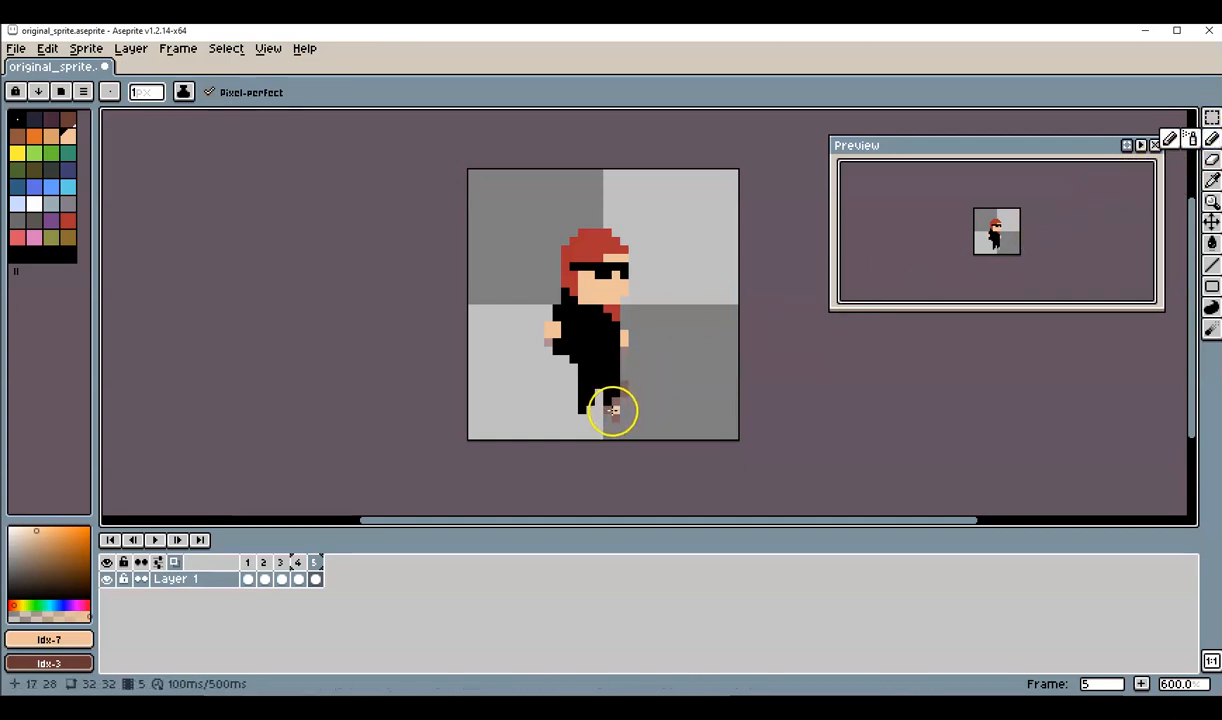
alt+click(610, 383)
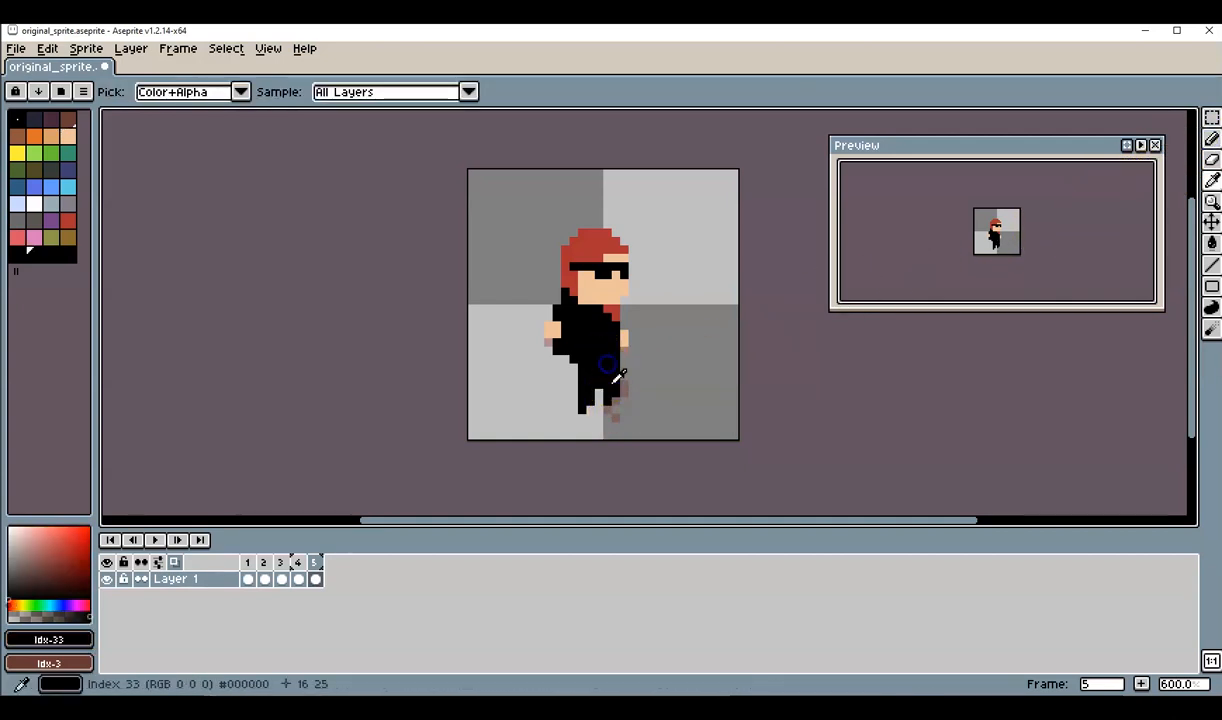
click(610, 409)
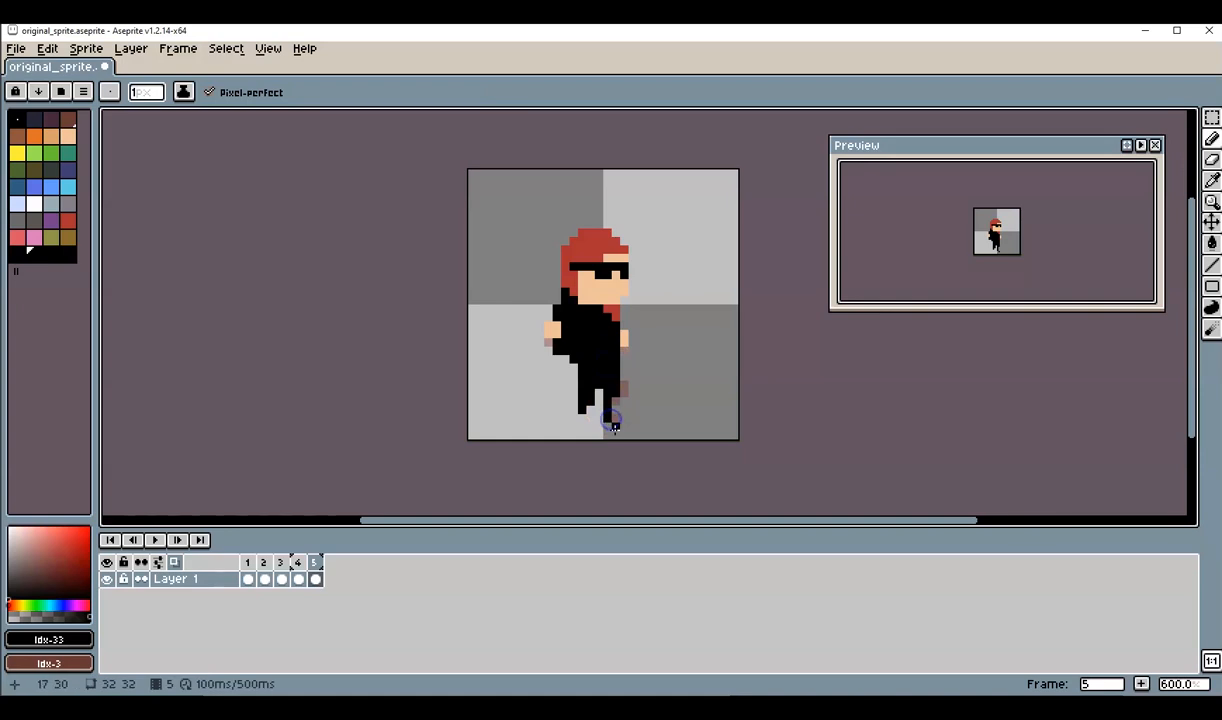
click(613, 428)
click(599, 418)
click(1211, 164)
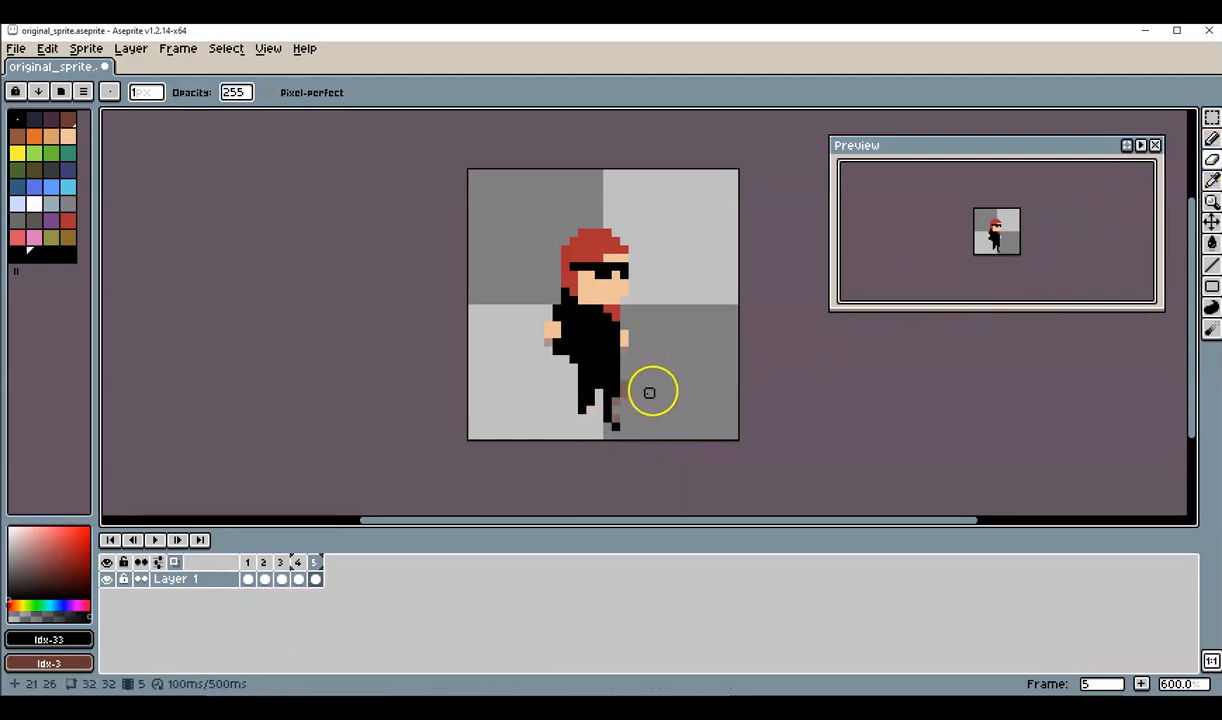
click(1209, 142)
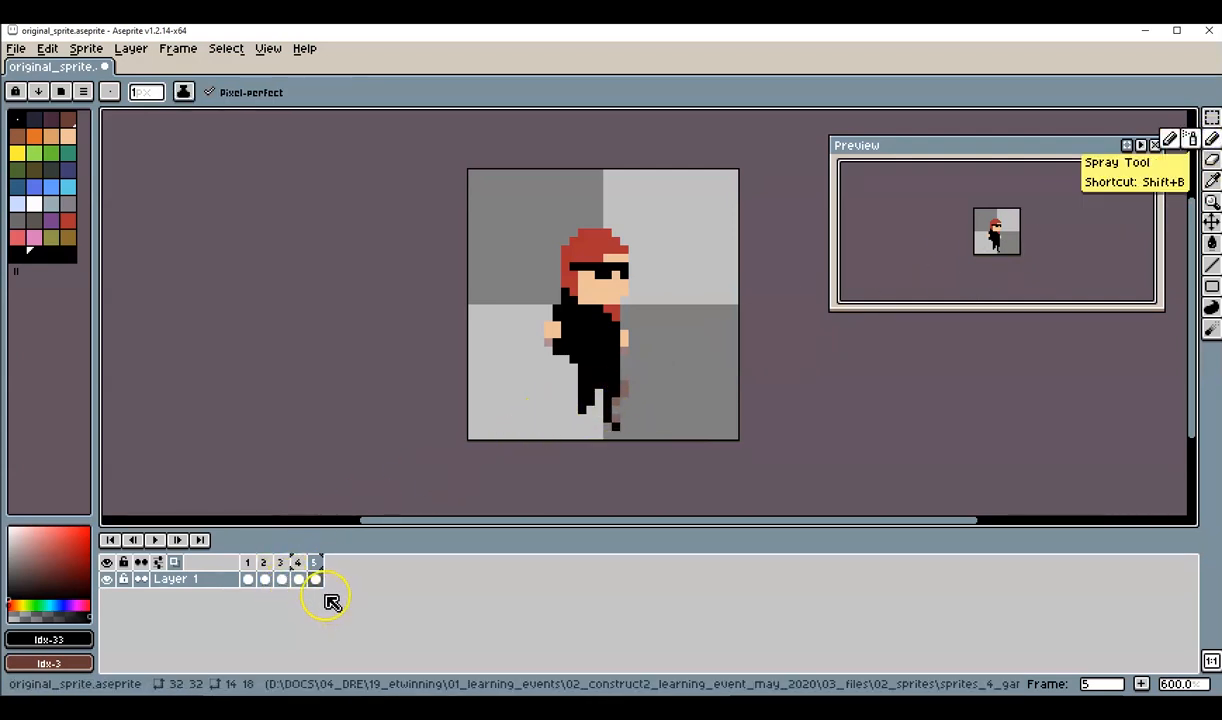
Step: Play the animation from frame 1 to check the motion through frame 5, and stop it
click(247, 565)
click(156, 540)
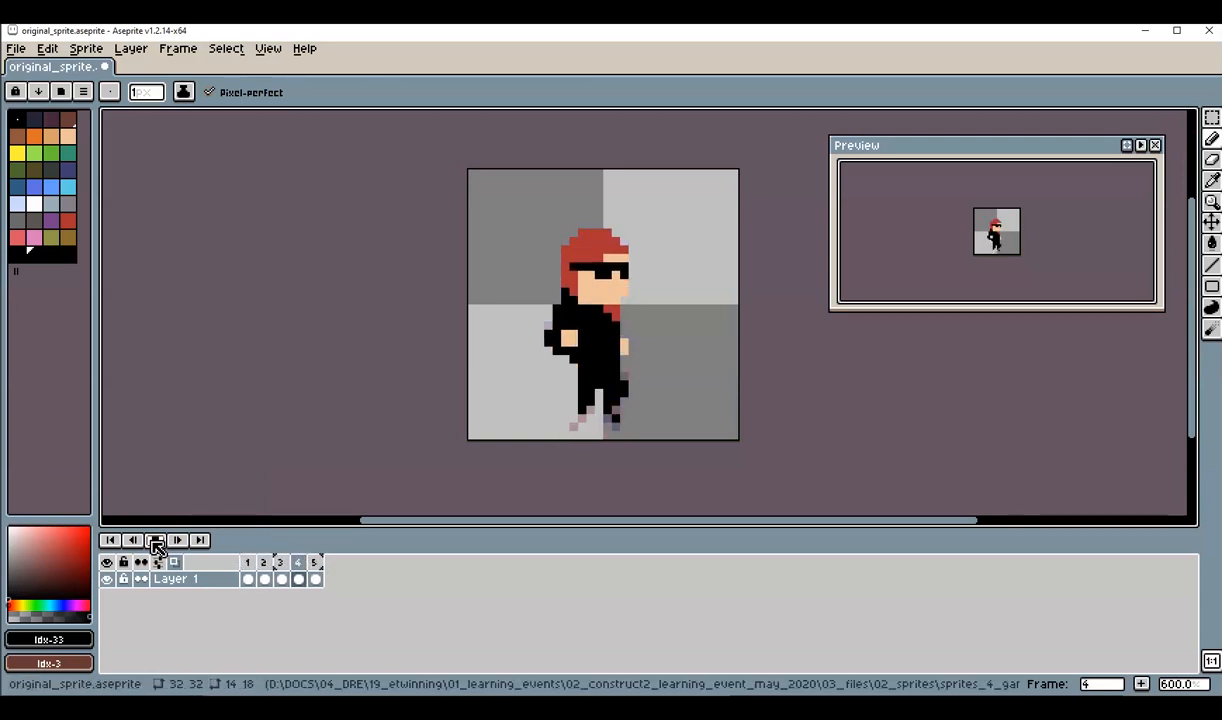
click(156, 540)
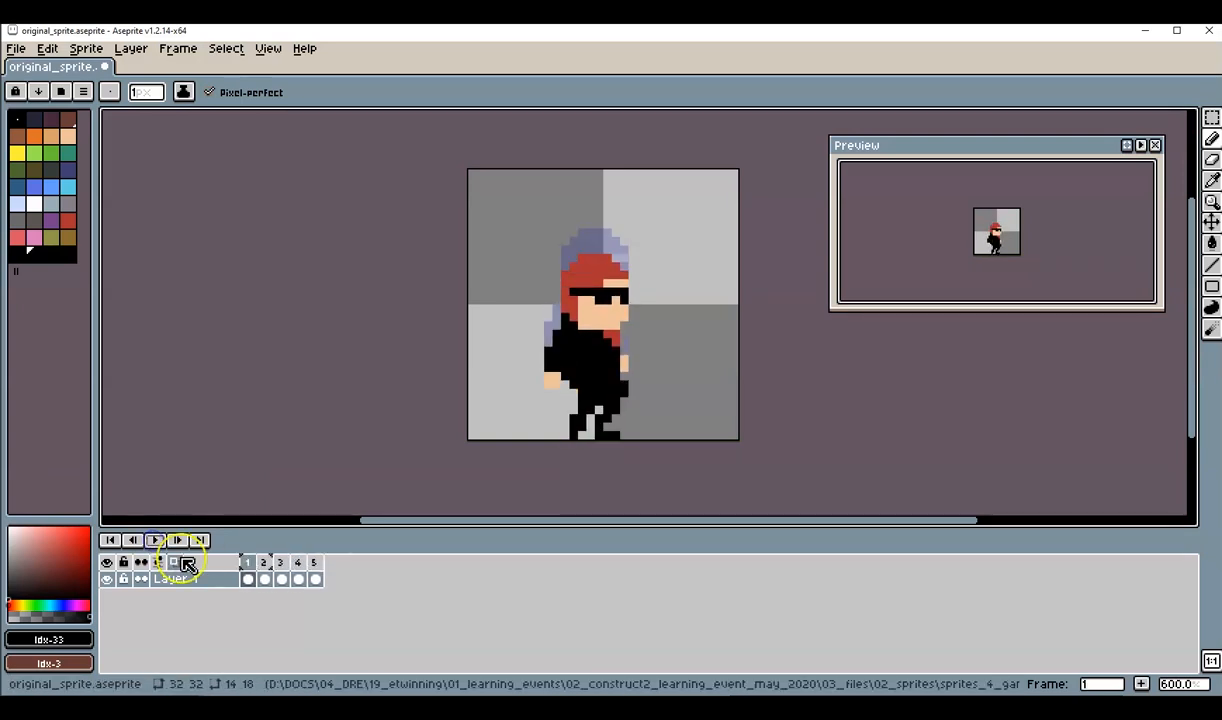
Step: Add frame 6 as a copy of frame 5 and raise its rear hand one pixel, using skin colour, black and the Eraser
click(316, 580)
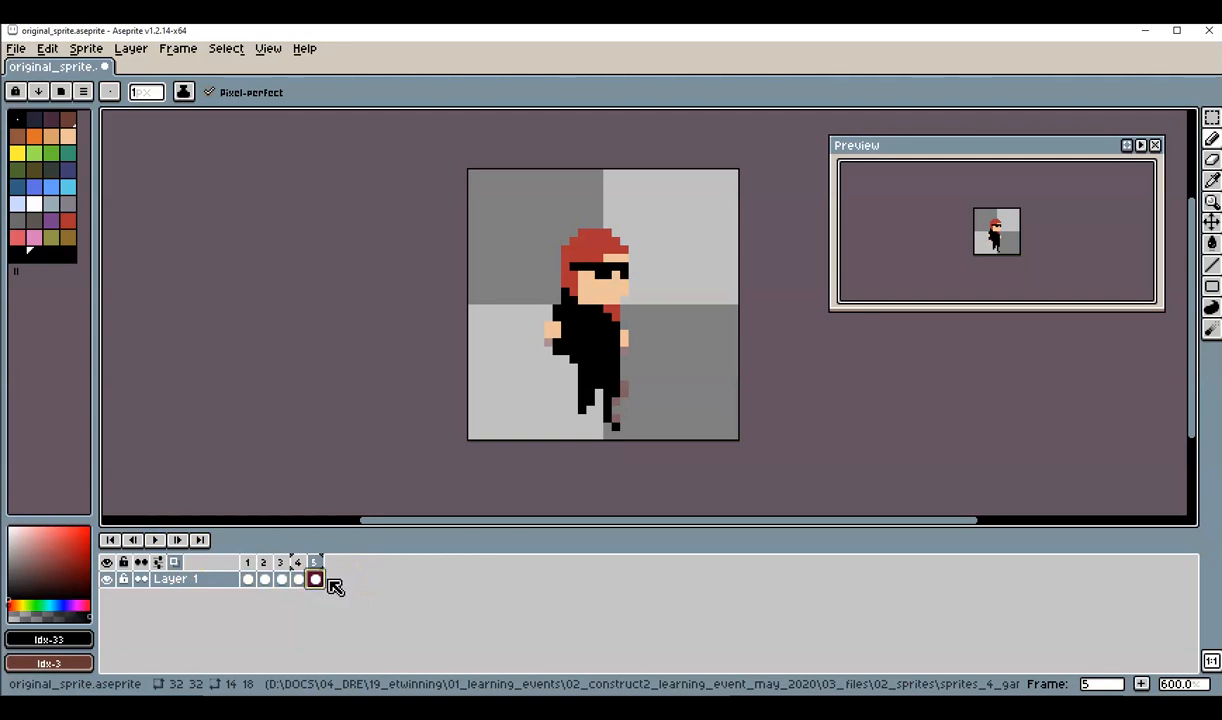
drag(337, 580, 346, 579)
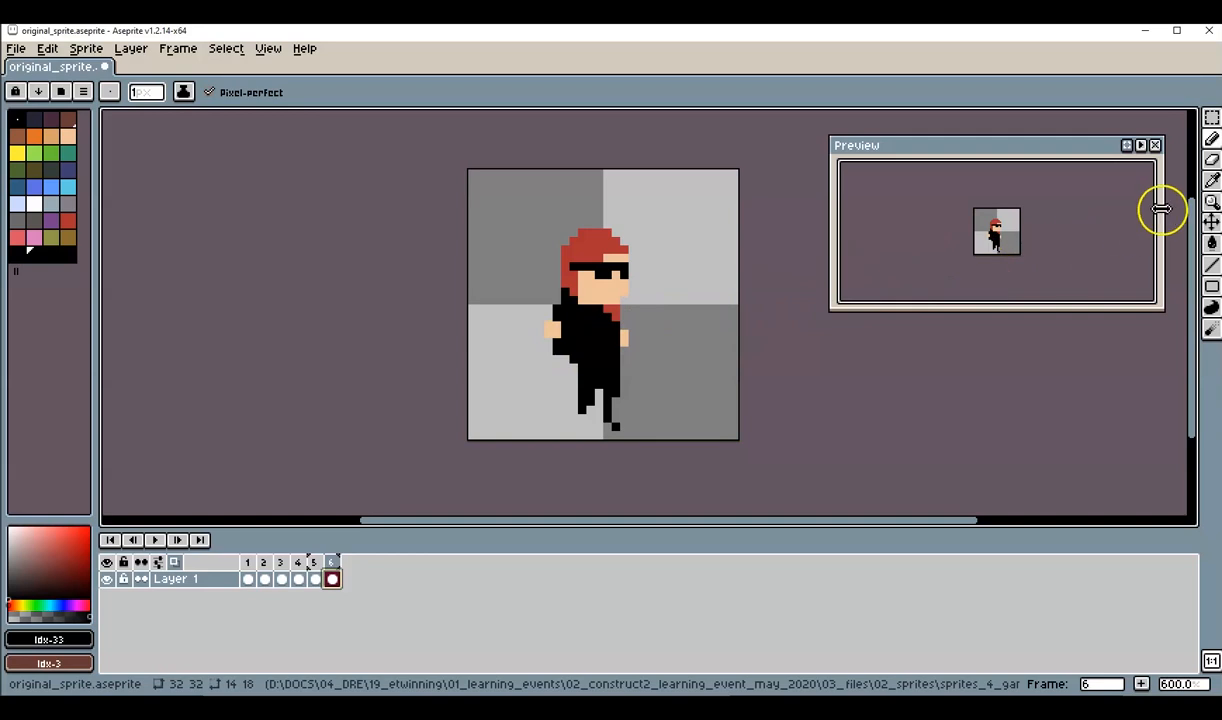
click(1212, 140)
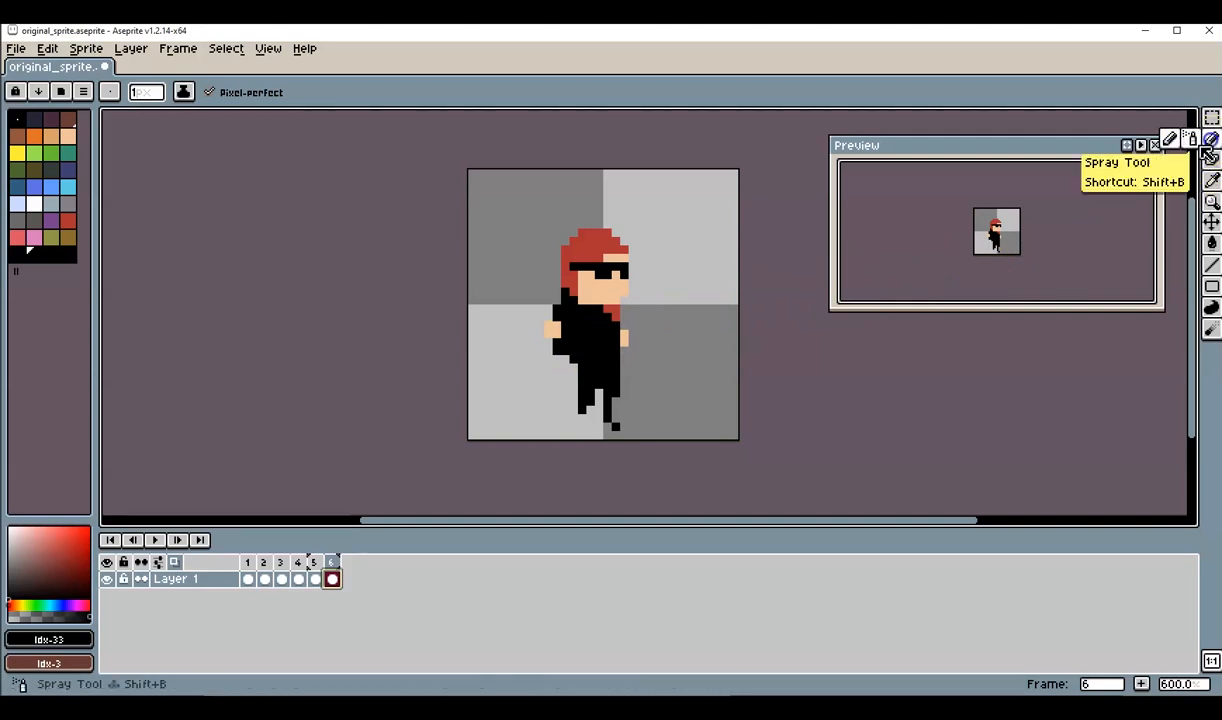
alt+click(556, 329)
click(549, 318)
click(558, 318)
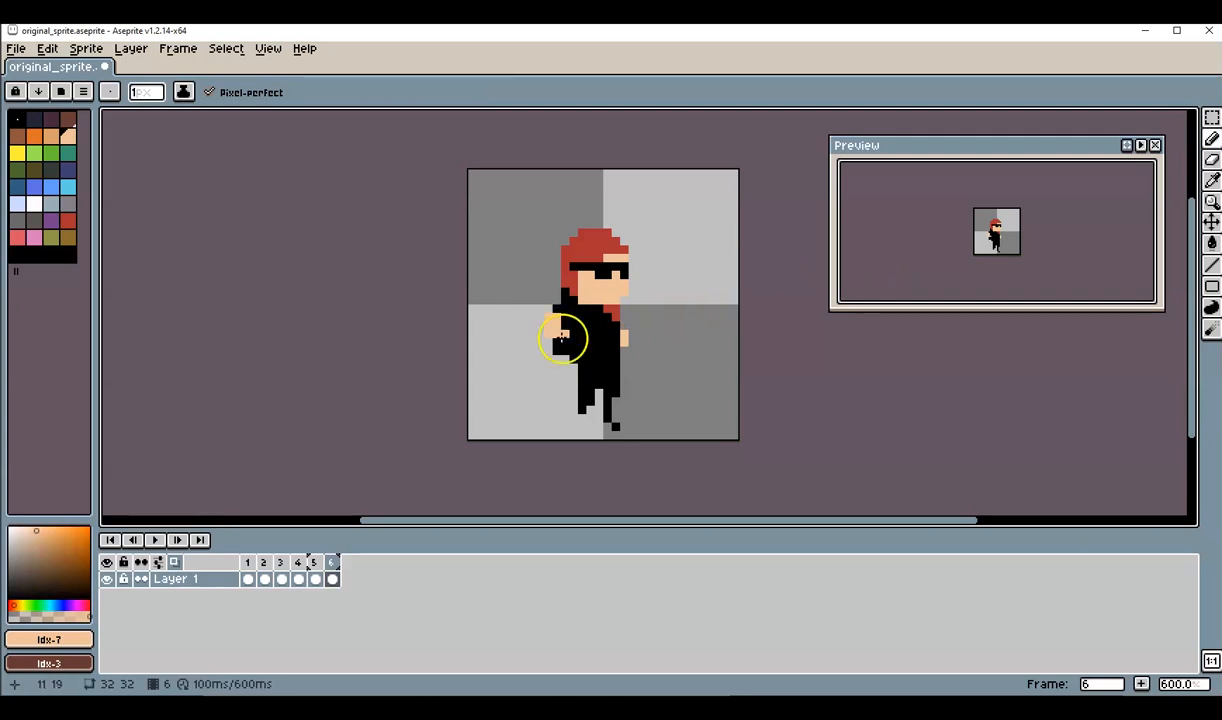
alt+click(556, 338)
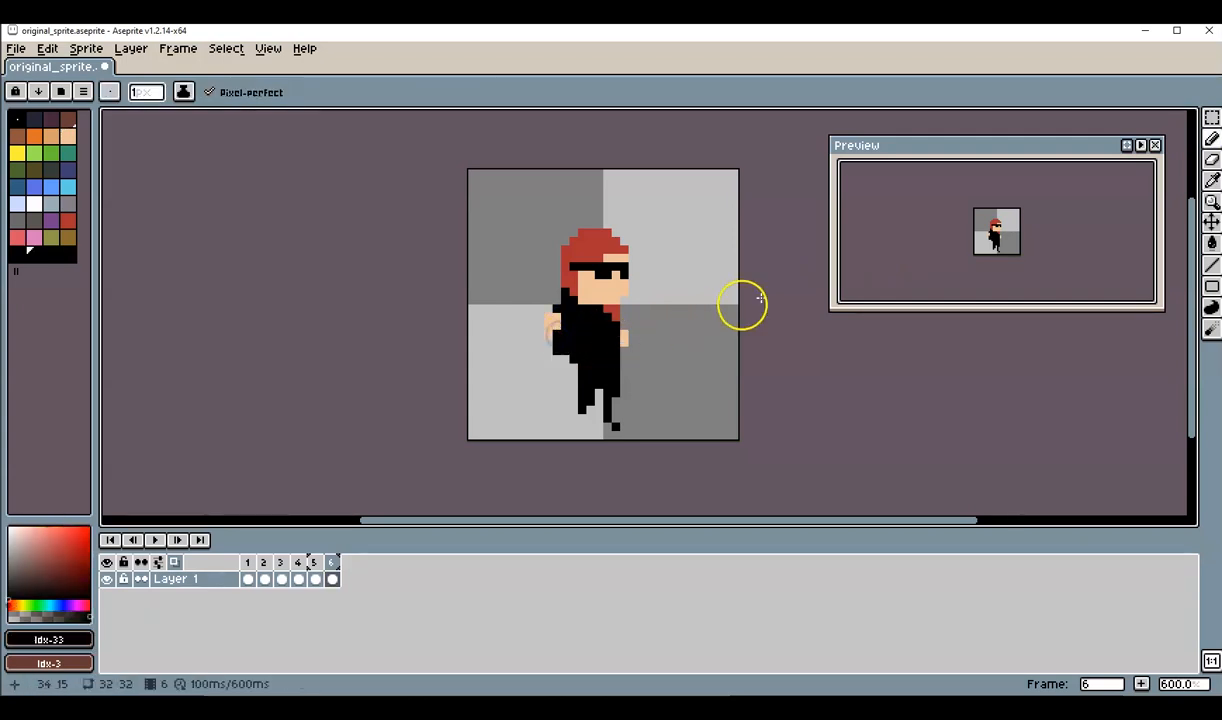
click(1212, 160)
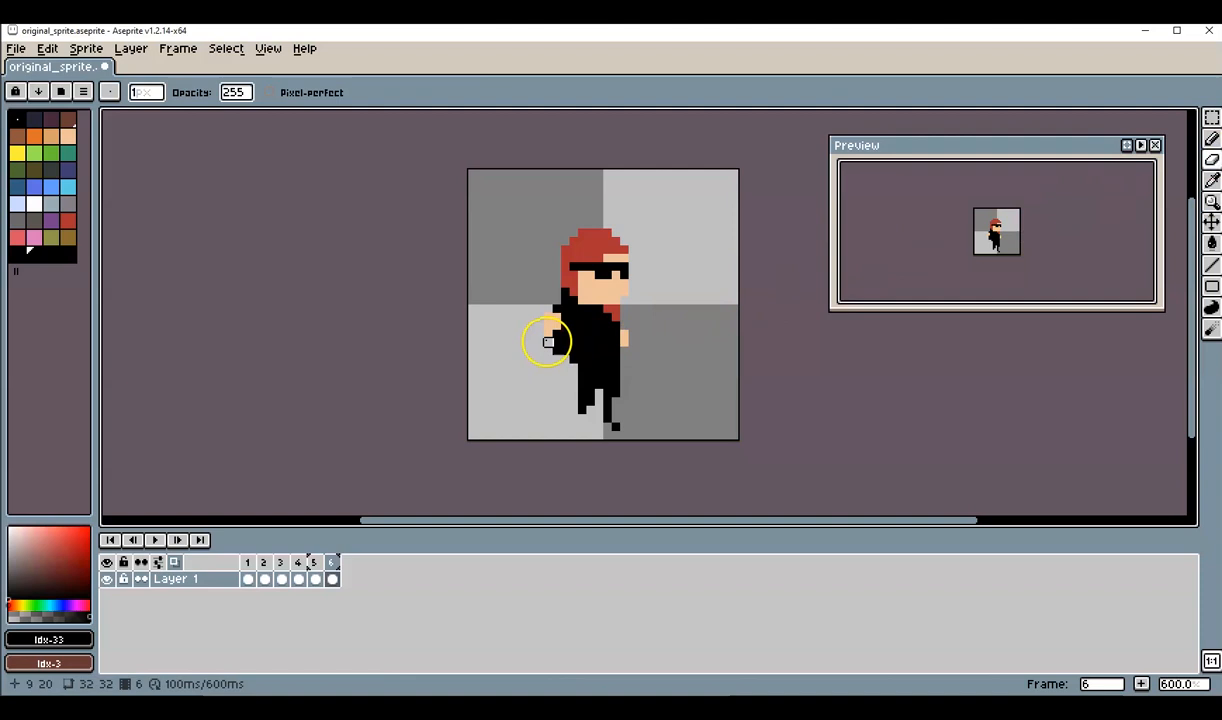
click(548, 335)
Step: Erase the lower pixel of frame 6's front hand and sample the skin colour from the rear hand
click(625, 342)
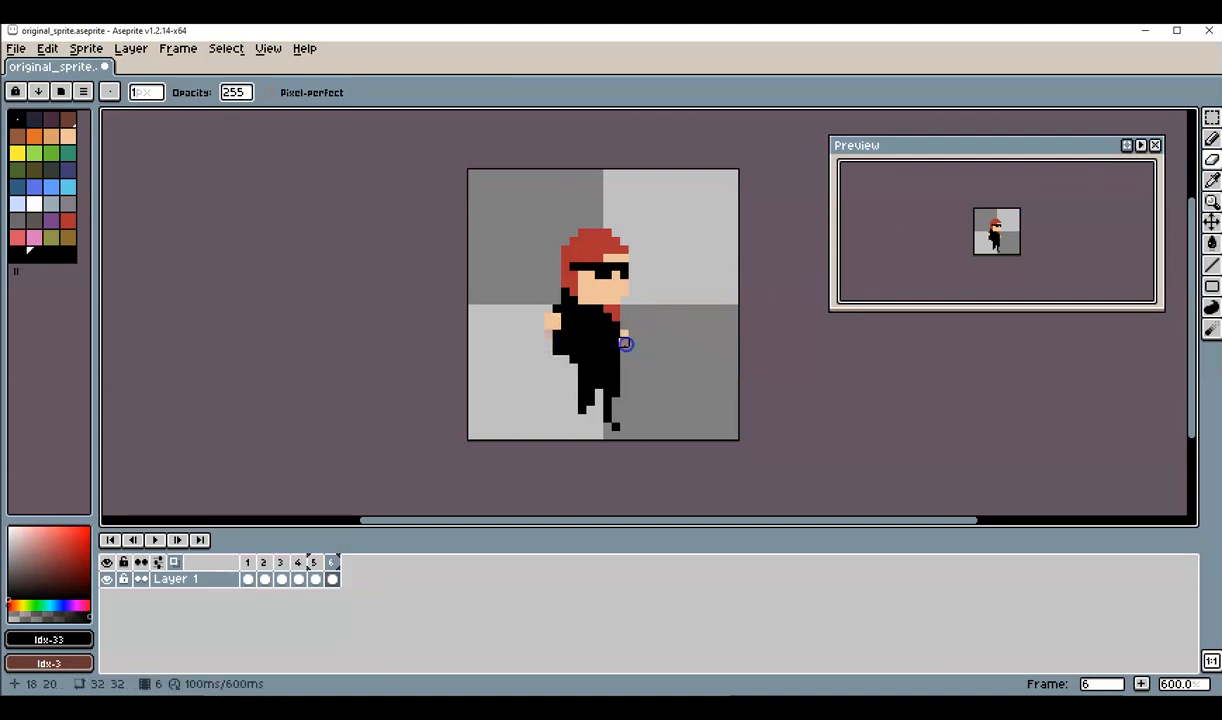
click(1211, 139)
alt+click(553, 318)
mouse_move(622, 327)
mouse_down()
mouse_move(642, 374)
mouse_move(679, 353)
mouse_move(626, 326)
mouse_up()
key(ctrl+z)
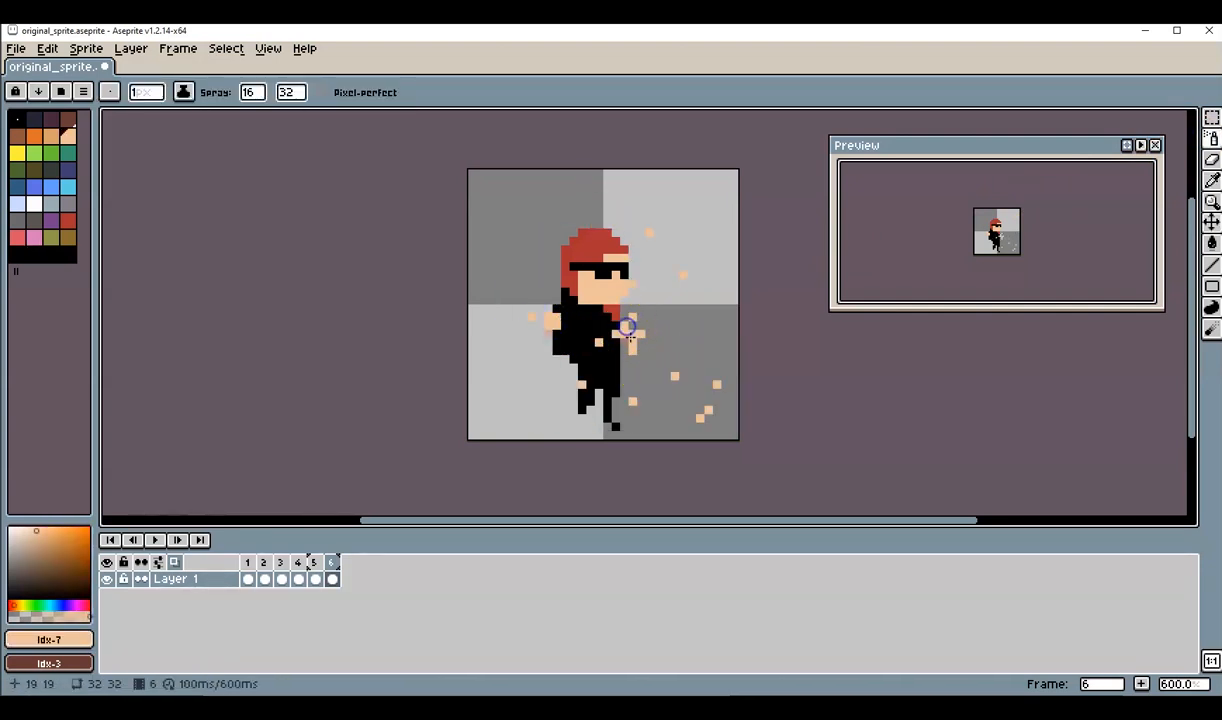
key(ctrl+z)
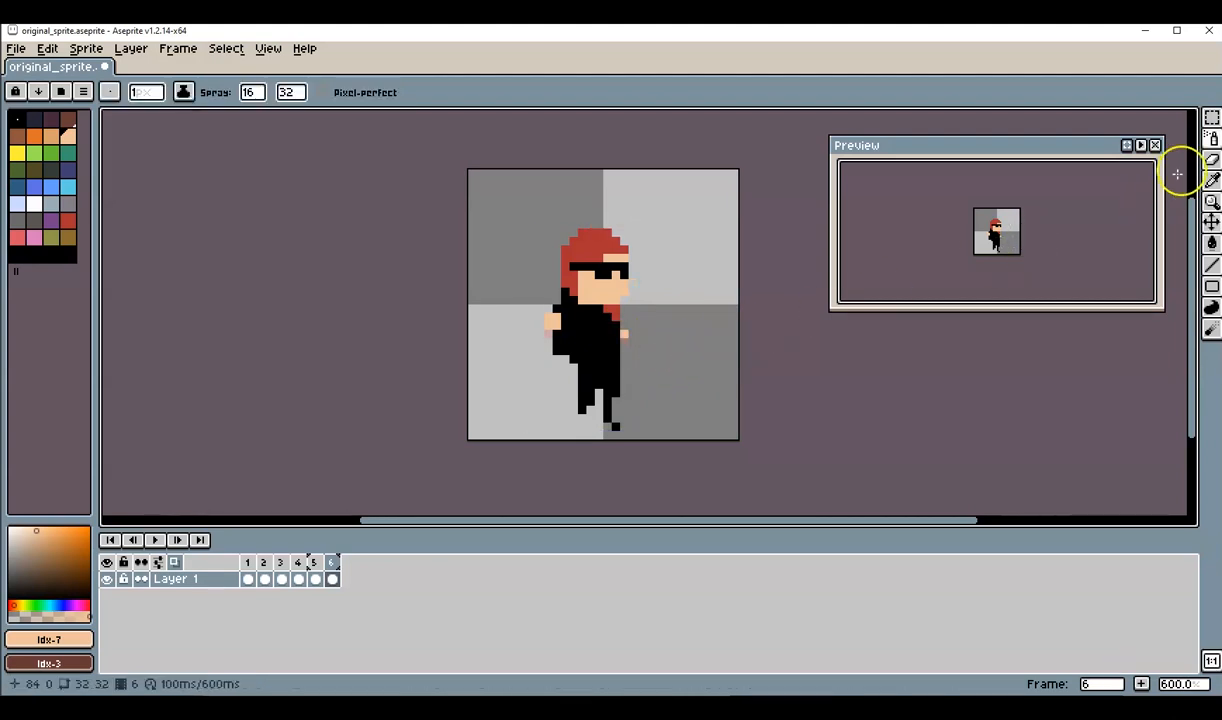
Step: Add one skin-coloured pixel on top of frame 6's front hand with the Pencil tool
click(1212, 139)
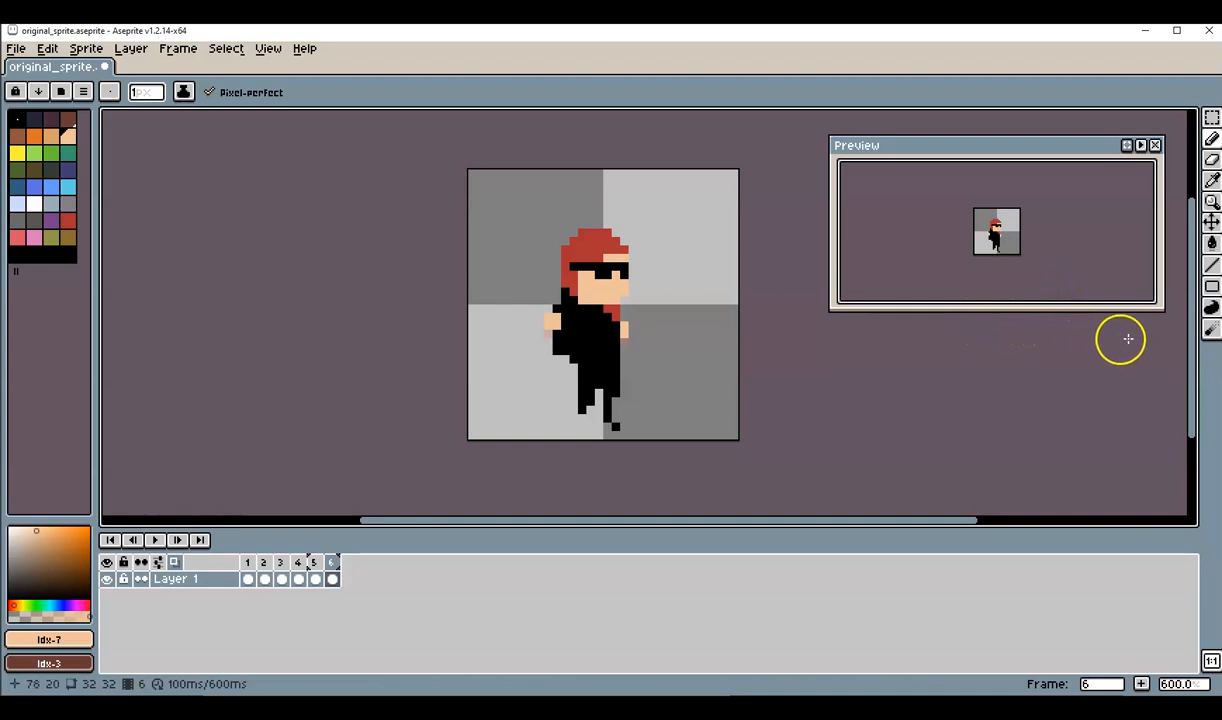
Step: Erase the front leg's lower part and toe in frame 6
click(1212, 161)
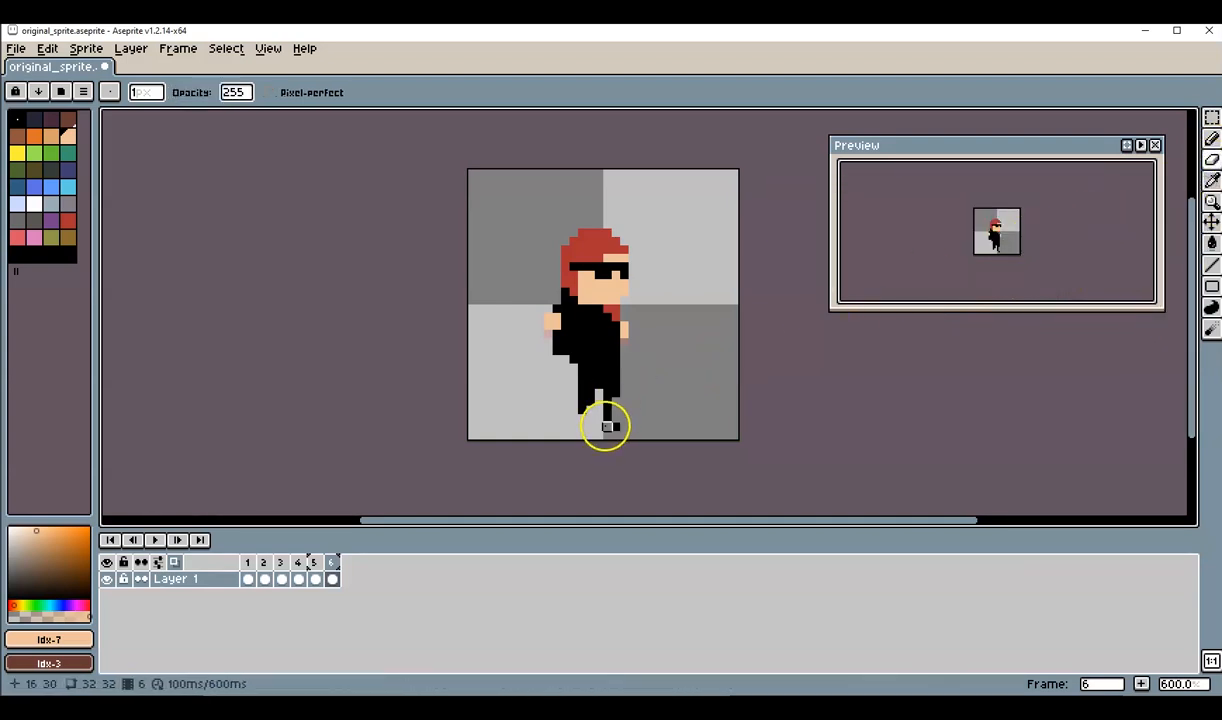
click(607, 425)
click(607, 412)
click(608, 402)
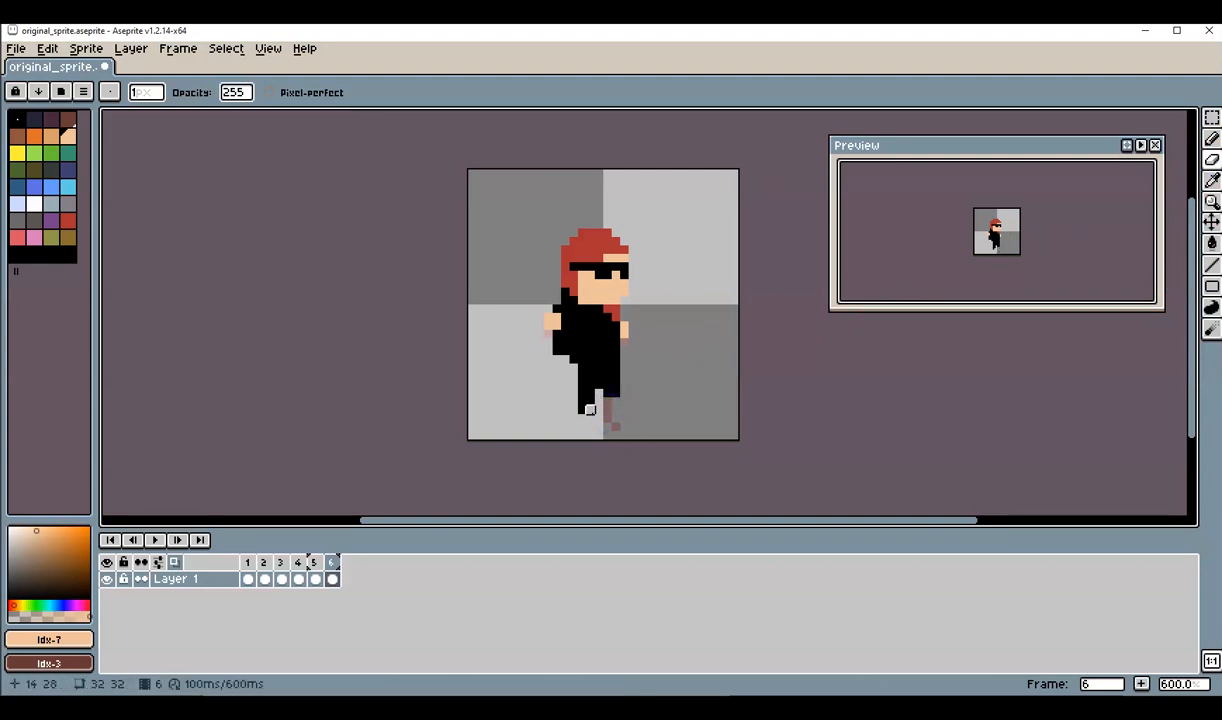
Step: Redraw frame 6's front leg and toe in sampled black with the Pencil tool, down to the canvas's lower edge, and play the animation to check it
click(1212, 139)
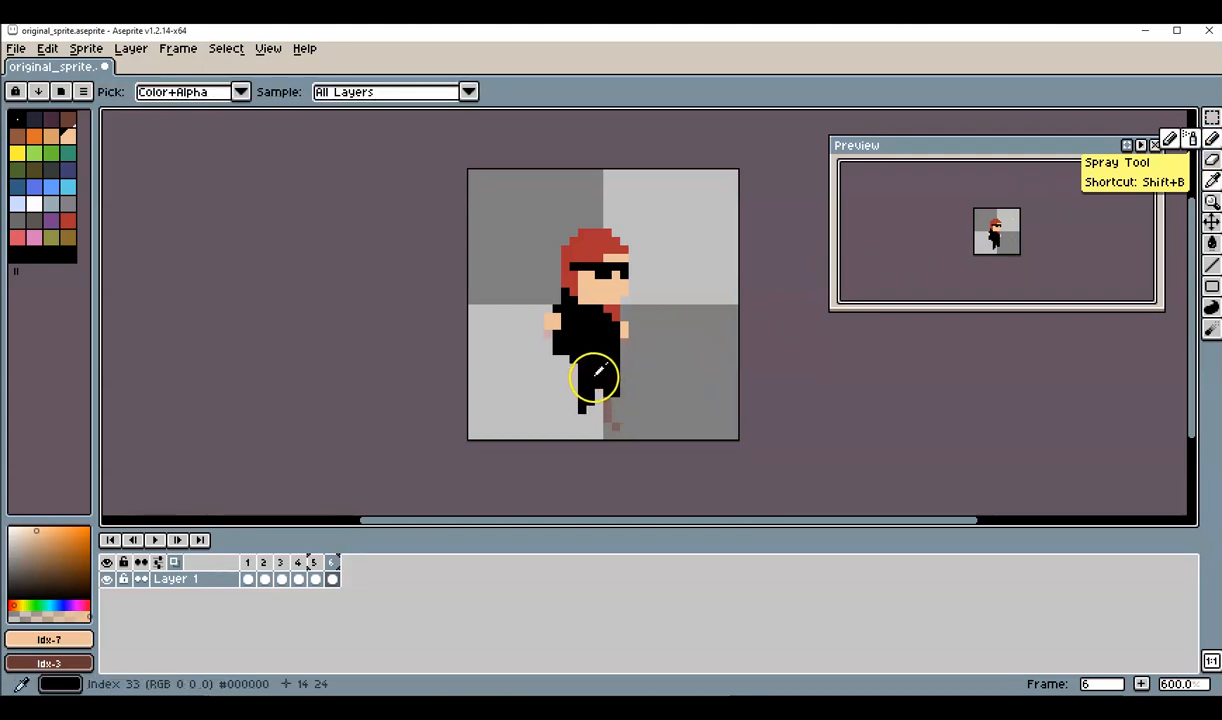
alt+click(596, 378)
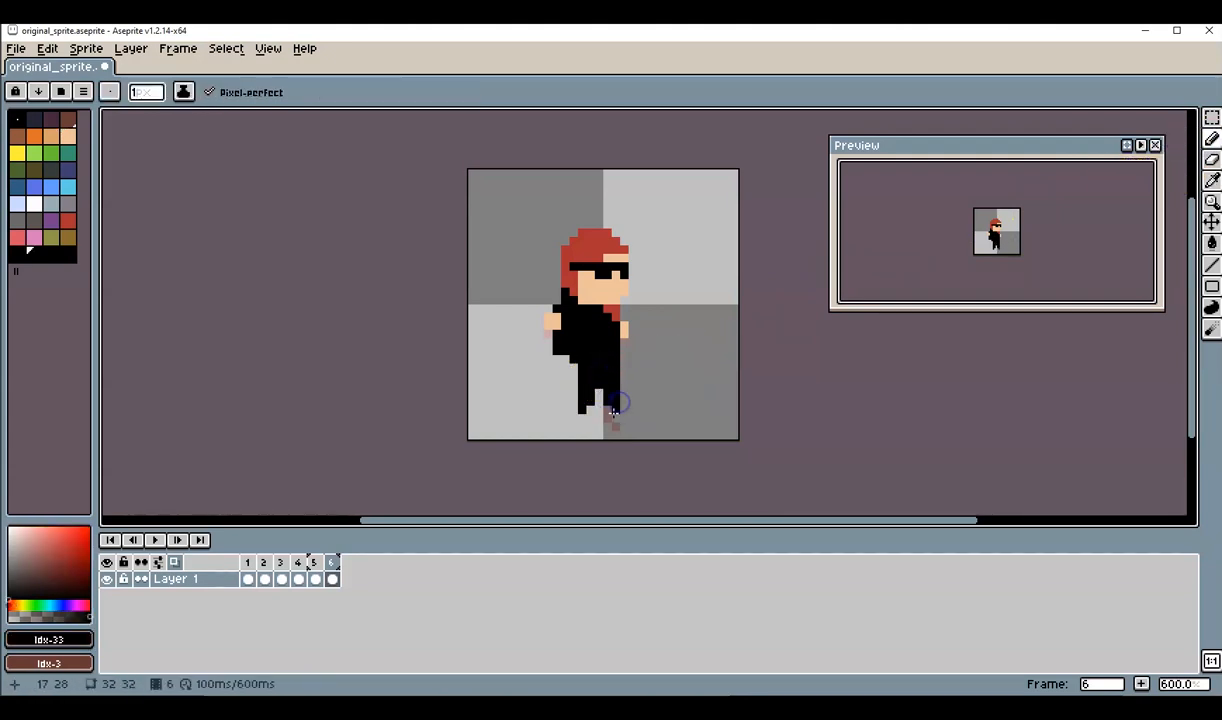
drag(610, 419, 612, 430)
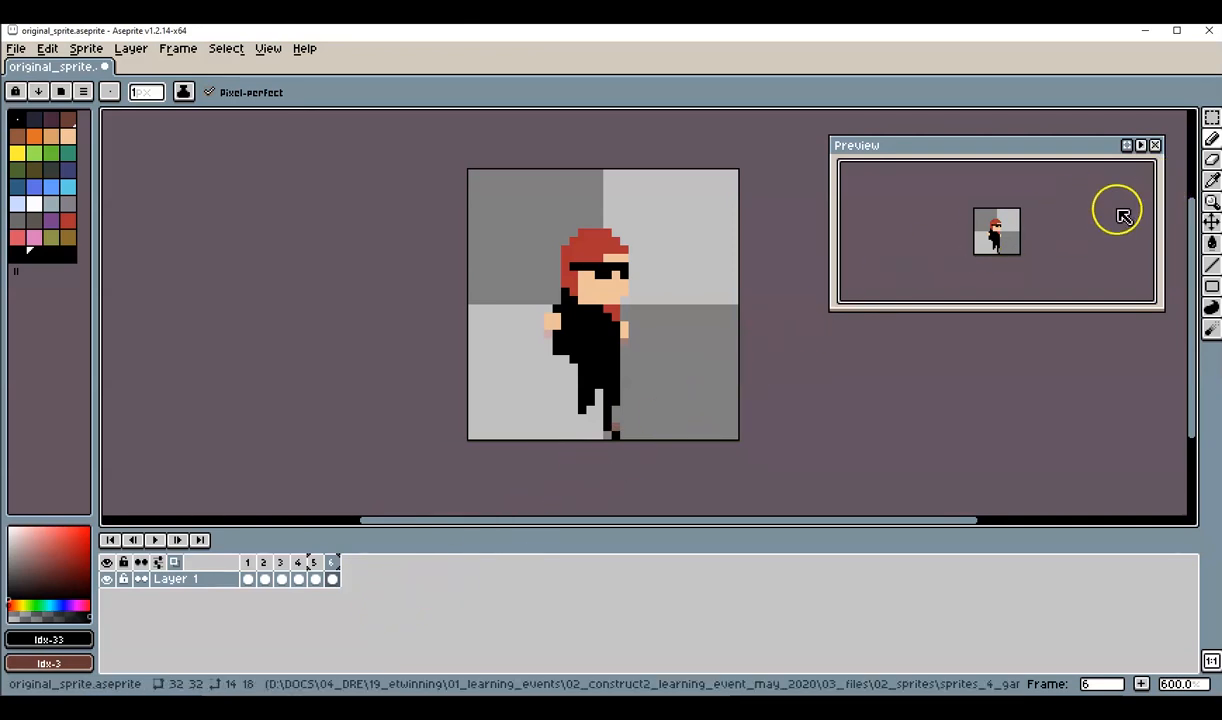
click(157, 541)
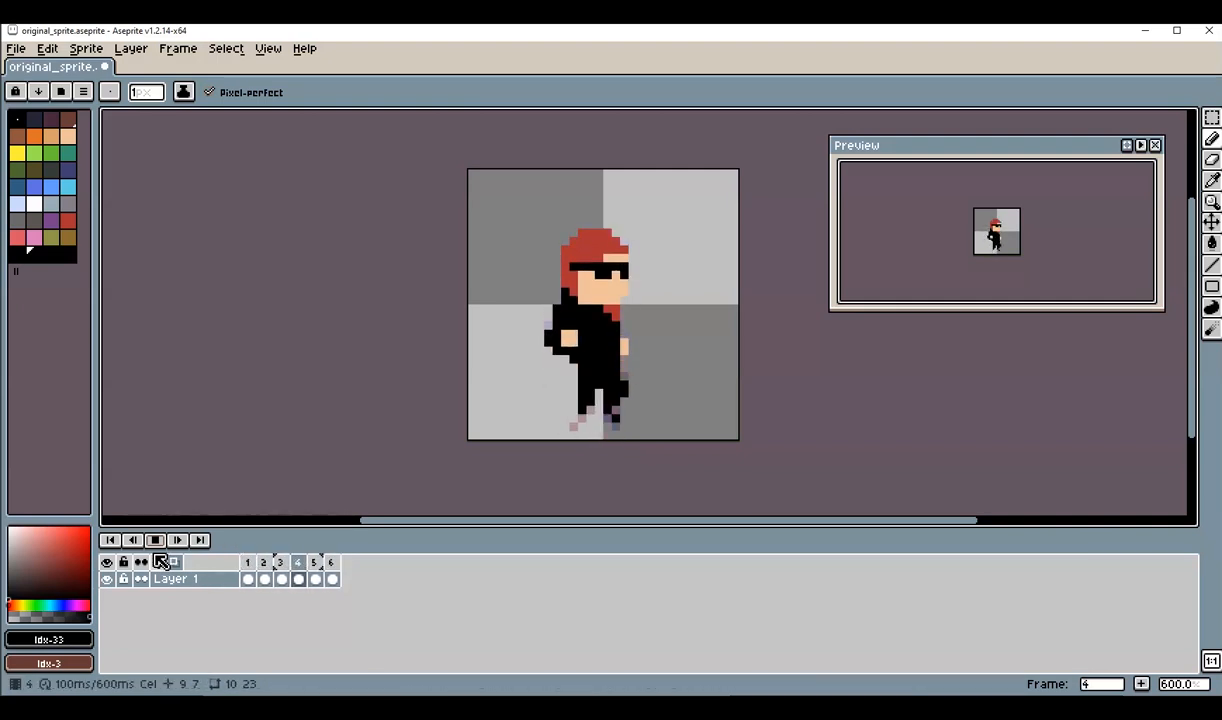
click(156, 540)
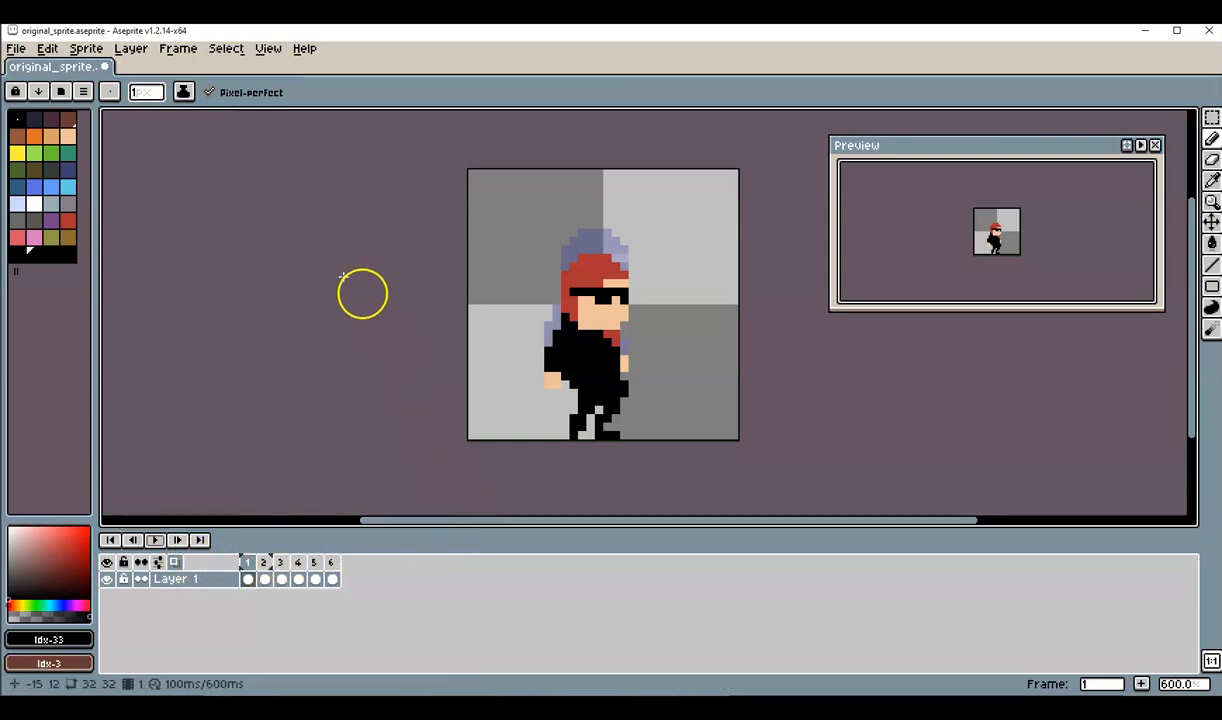
Step: Save the animation as a new aseprite file named sprite_jump_anim in the 02_original_sprite folder
click(17, 48)
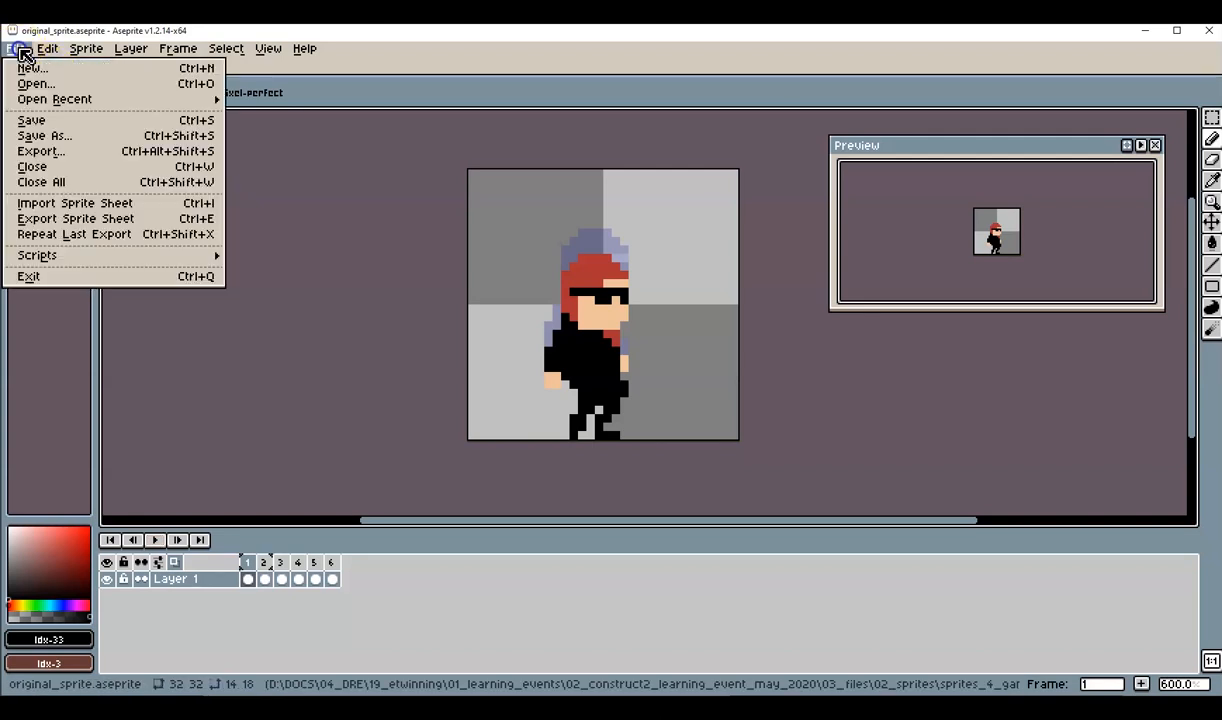
click(60, 143)
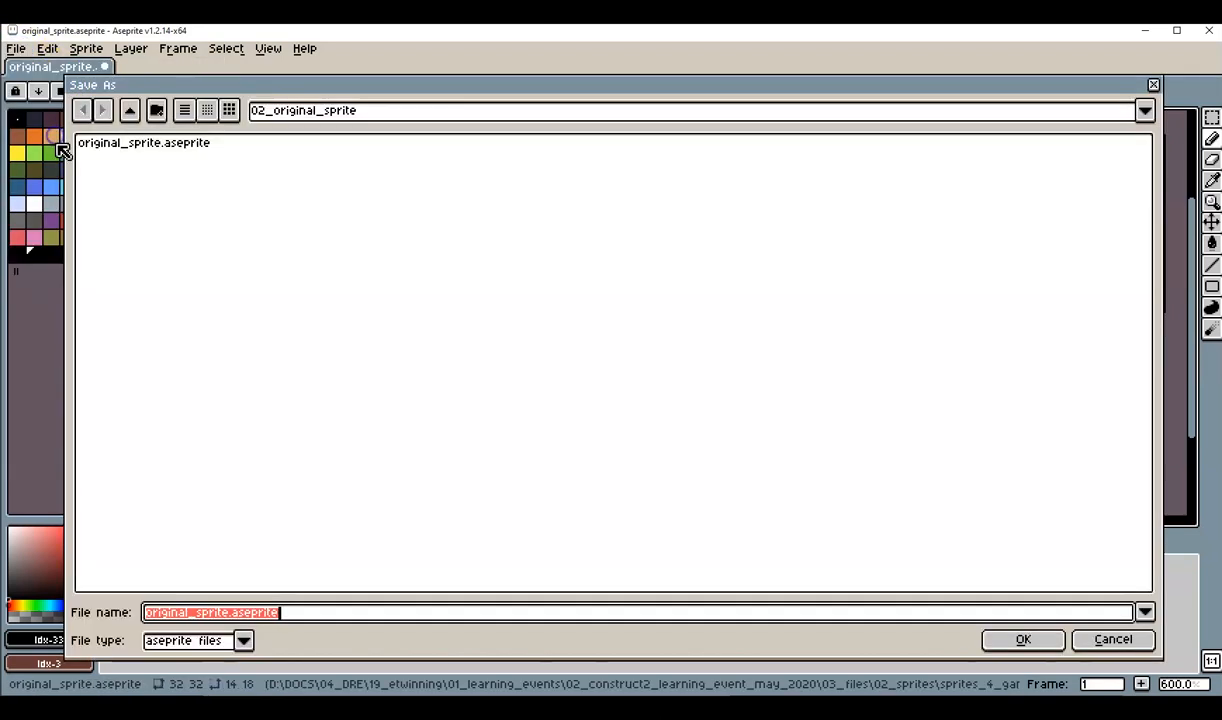
click(291, 616)
drag(285, 618, 137, 622)
text(sprite)
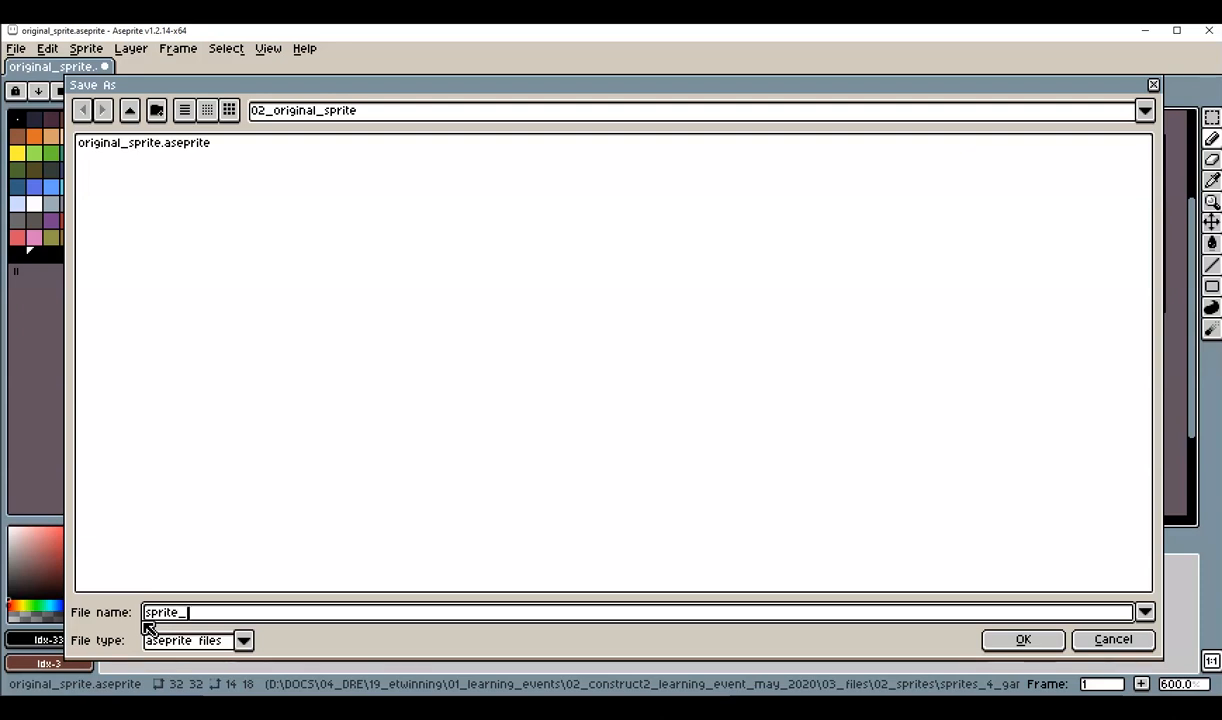
text(_jump_anim)
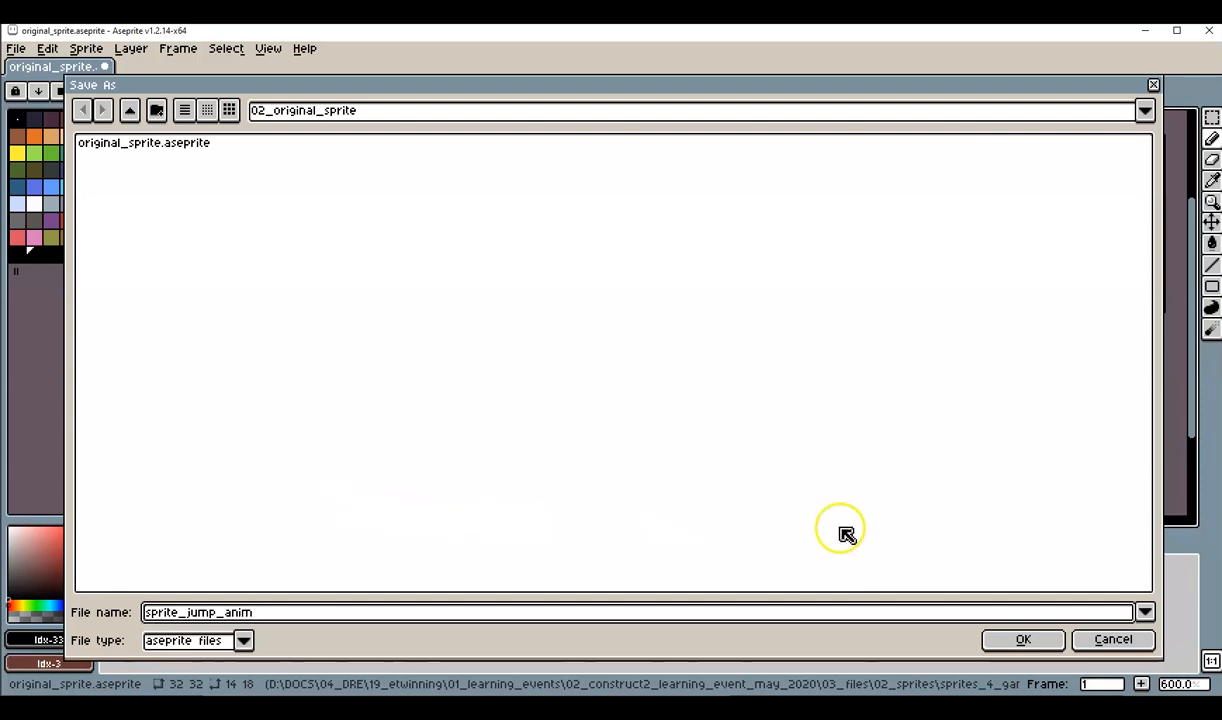
click(1023, 640)
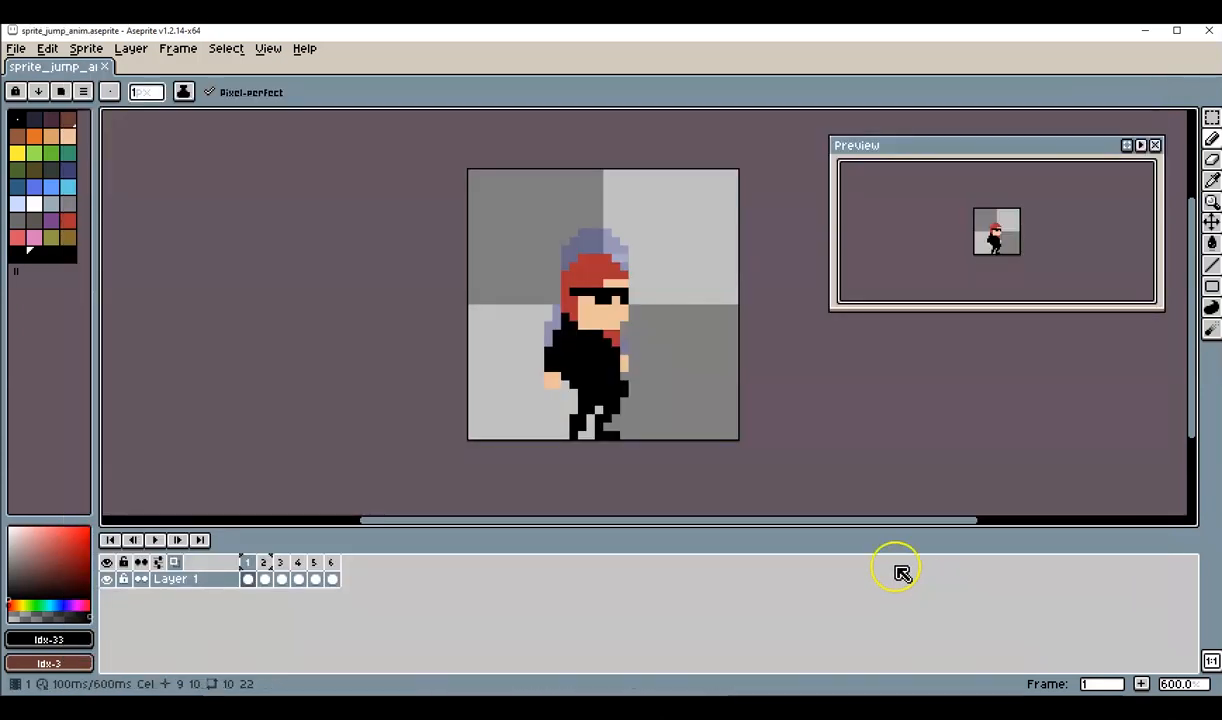